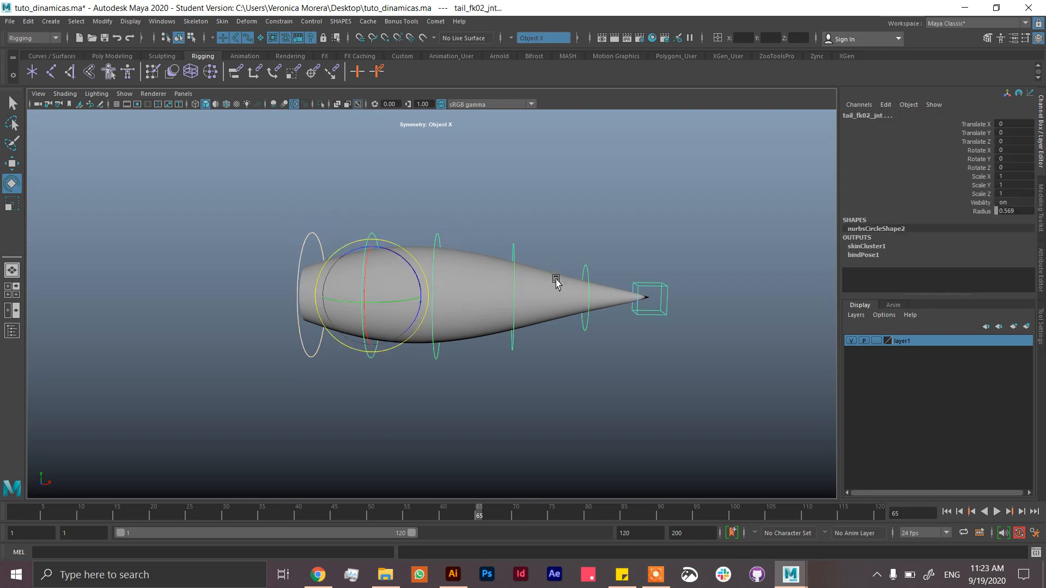
Try bending the whole tail by rotating its FK controls together about Z, and undo the rotation.
click(513, 249)
drag(597, 276, 626, 255)
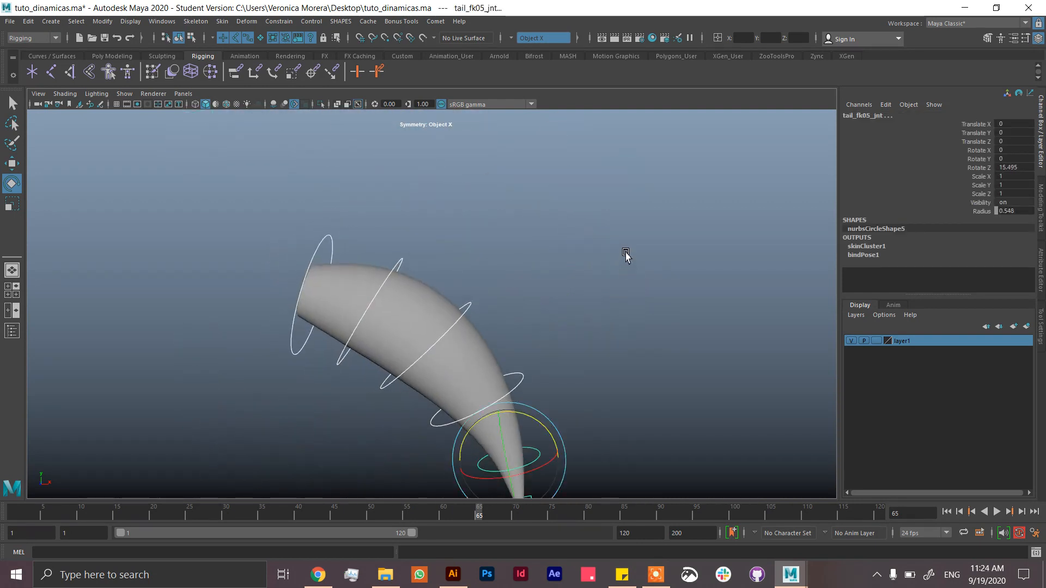
key(ctrl+z)
scroll(556, 362, down, 2)
click(676, 263)
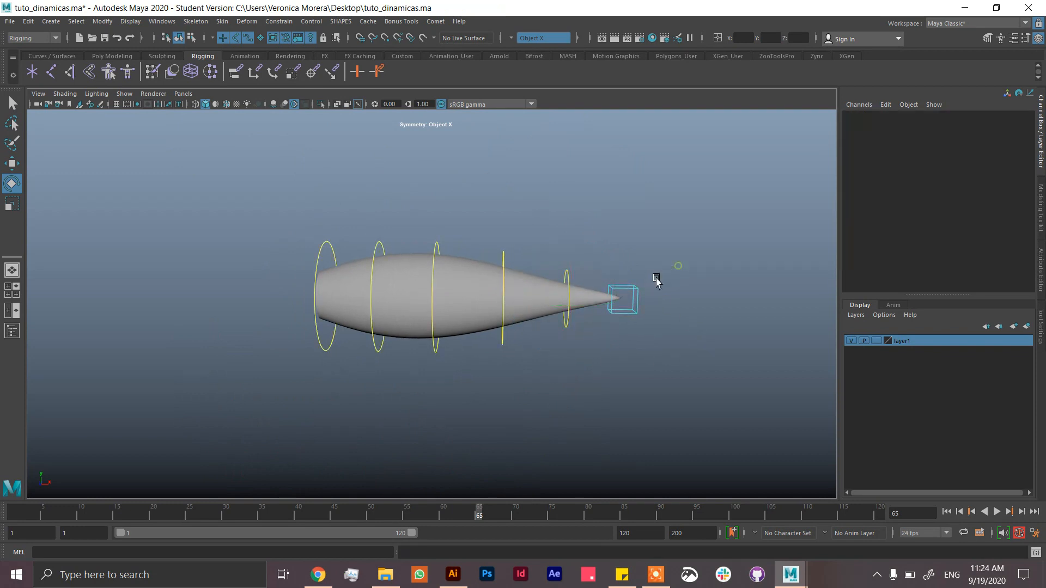
Select the cube-shaped dynamics control at the tail's tip and play the simulation from the first frame.
click(631, 290)
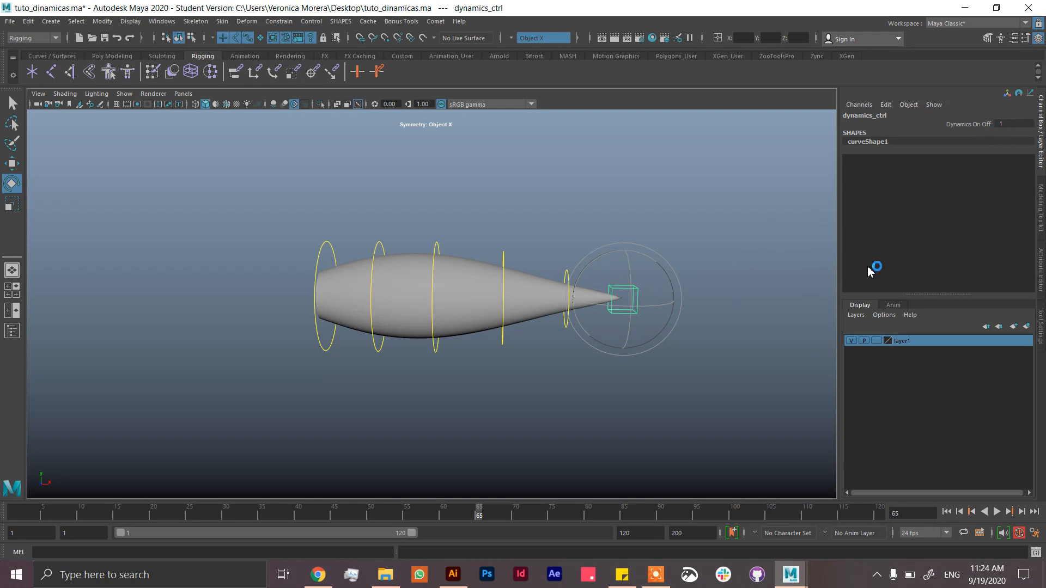
click(952, 510)
click(997, 512)
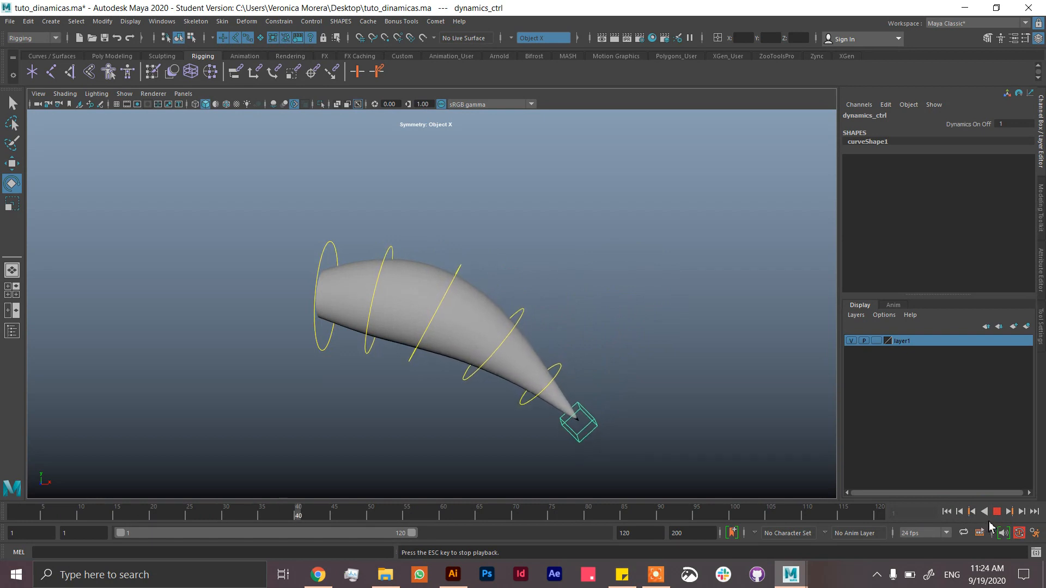
click(996, 512)
Try posing the tail into an S-curve with its third, fourth and fifth FK controls and play the simulation from the start.
click(456, 262)
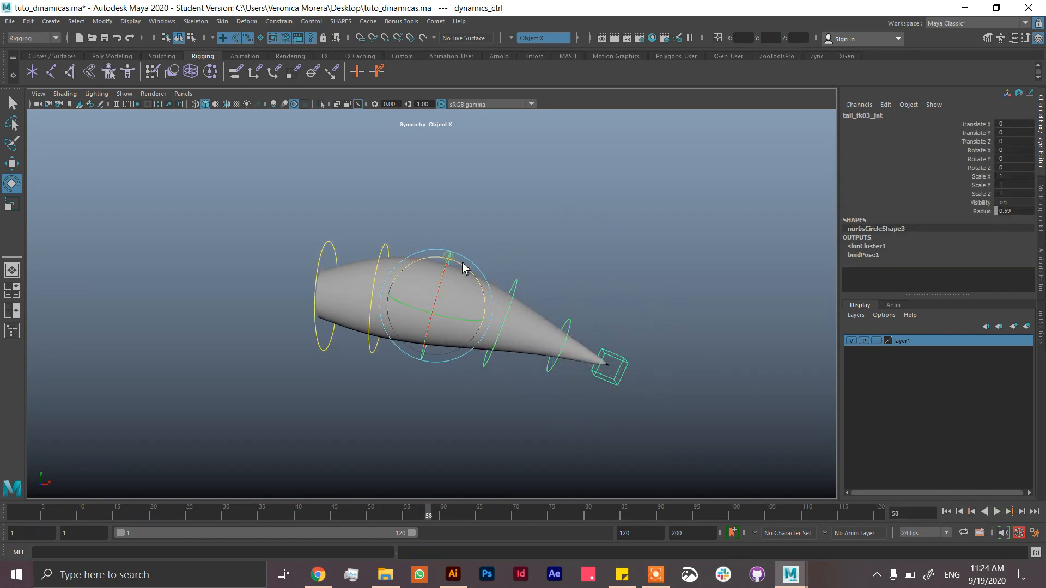
drag(465, 269, 533, 316)
click(557, 267)
click(557, 267)
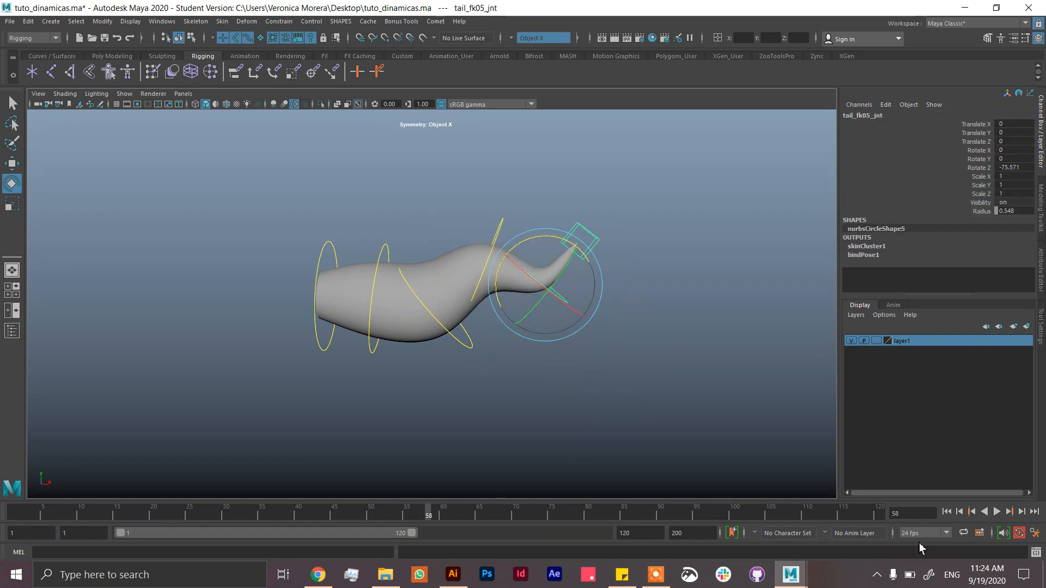
click(946, 511)
click(997, 511)
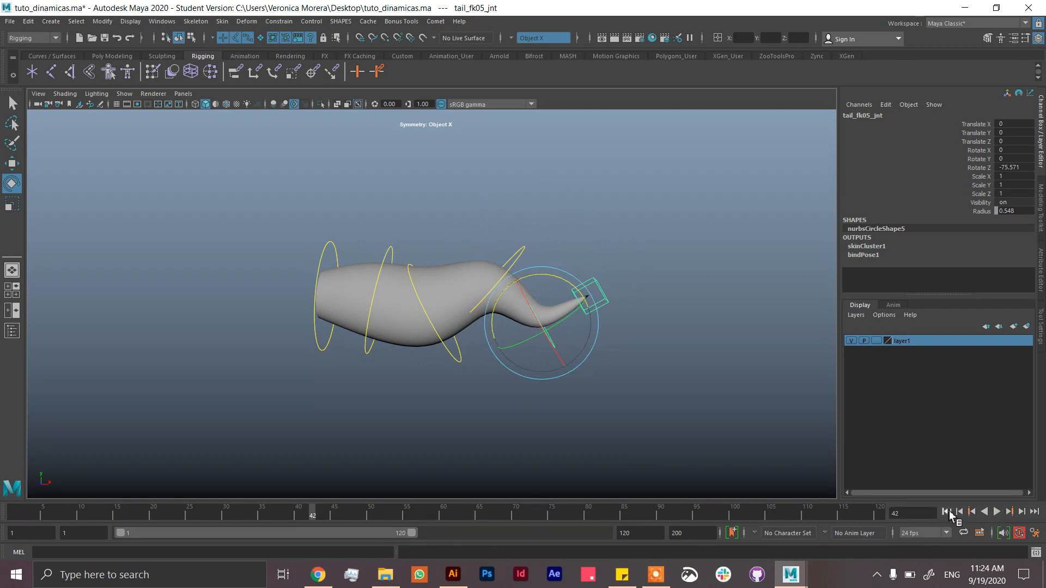
click(998, 513)
Undo the rotations of the tail's FK controls.
key(ctrl+z)
key(ctrl+z)
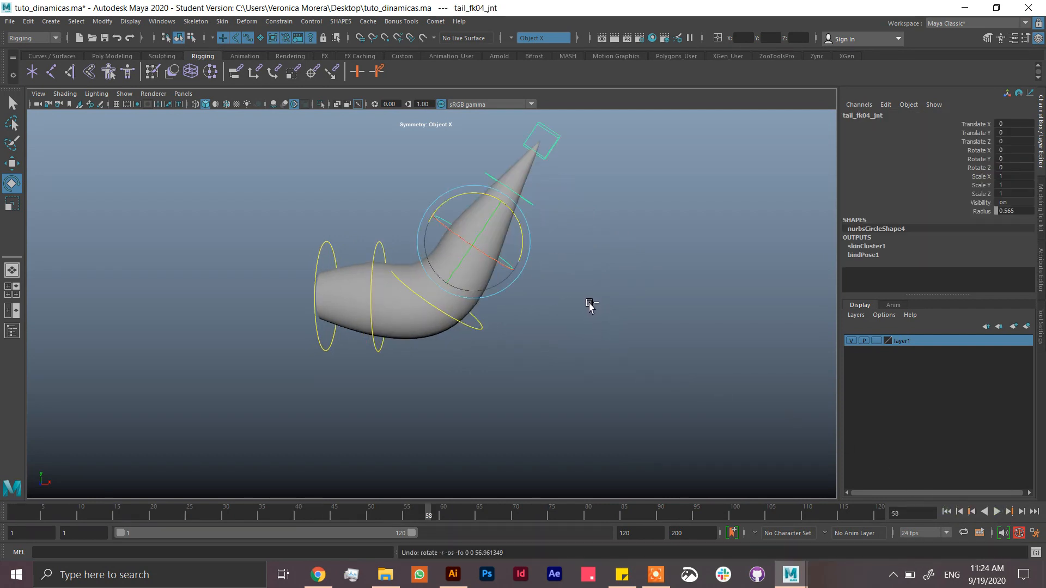
key(ctrl+z)
Show the Outliner and unparent tail_dyn01_jnt from group1.
click(11, 331)
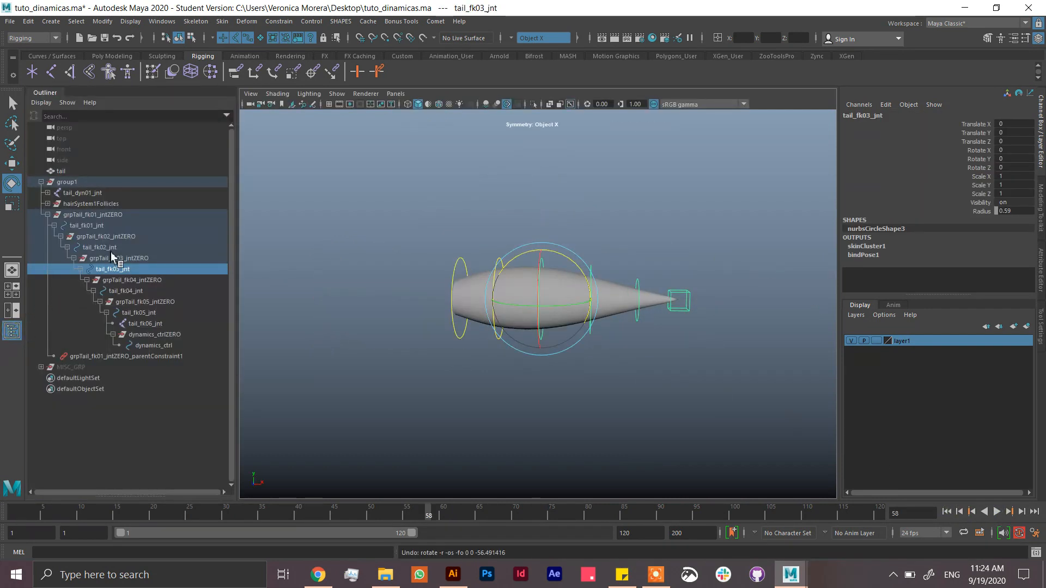
click(92, 192)
key(shift+p)
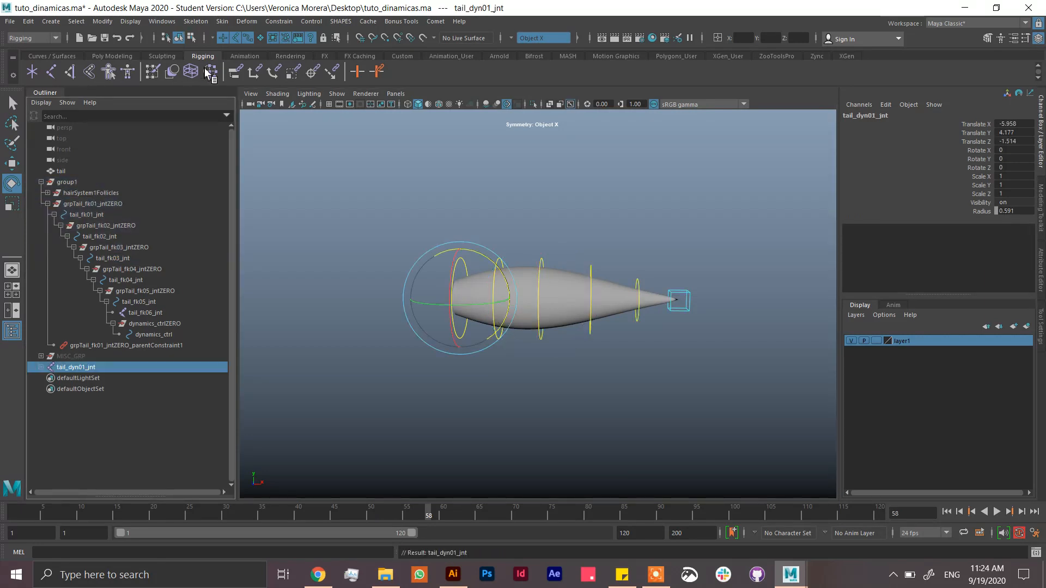
Delete group1 and MISC_GRP together, keeping the tail mesh and the tail_dyn01_jnt chain.
click(85, 357)
shift+click(87, 183)
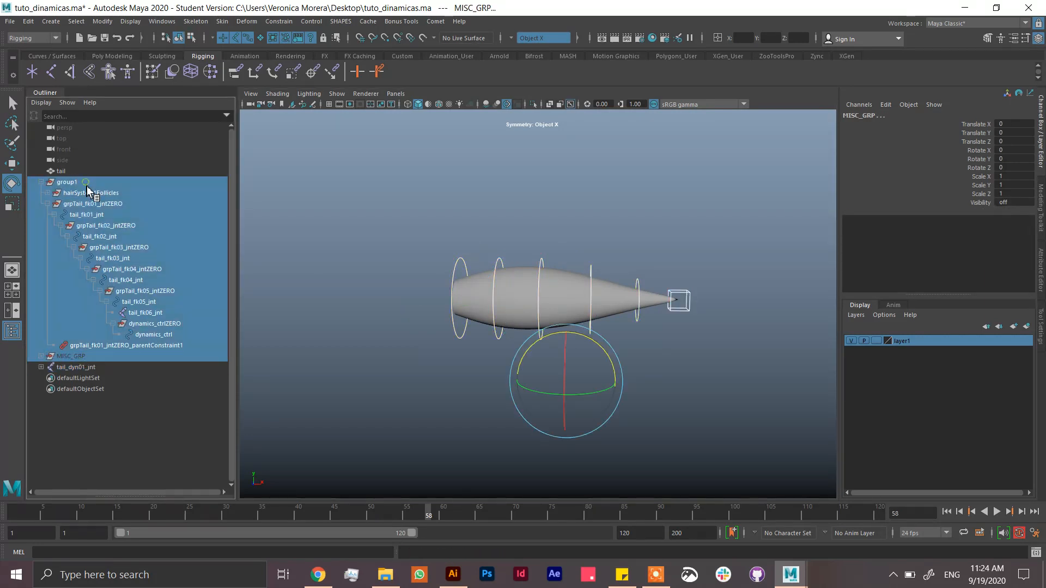
key(Delete)
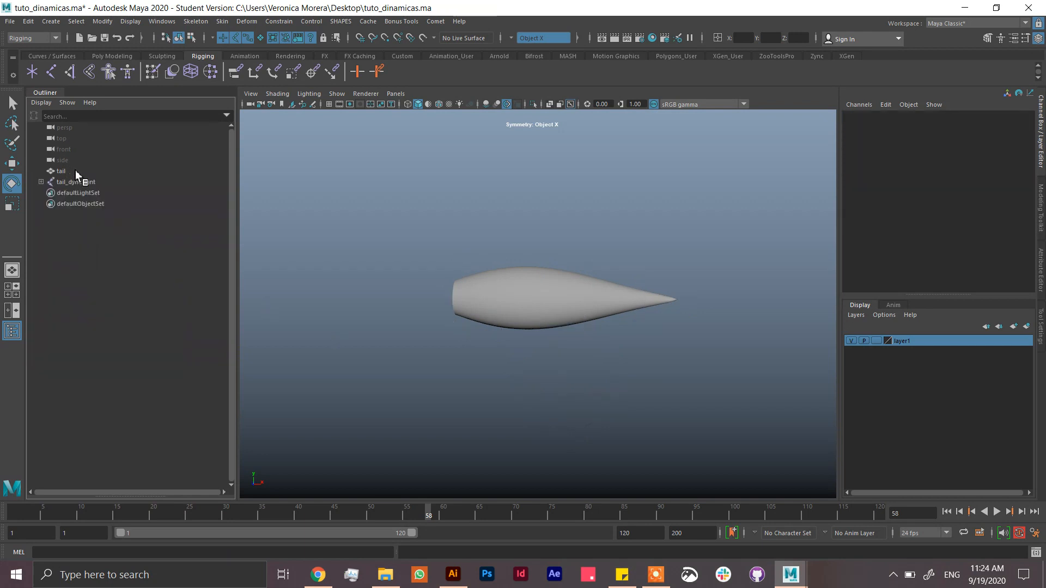
Turn on the display of joints in the viewport and frame the tail.
click(337, 94)
click(345, 269)
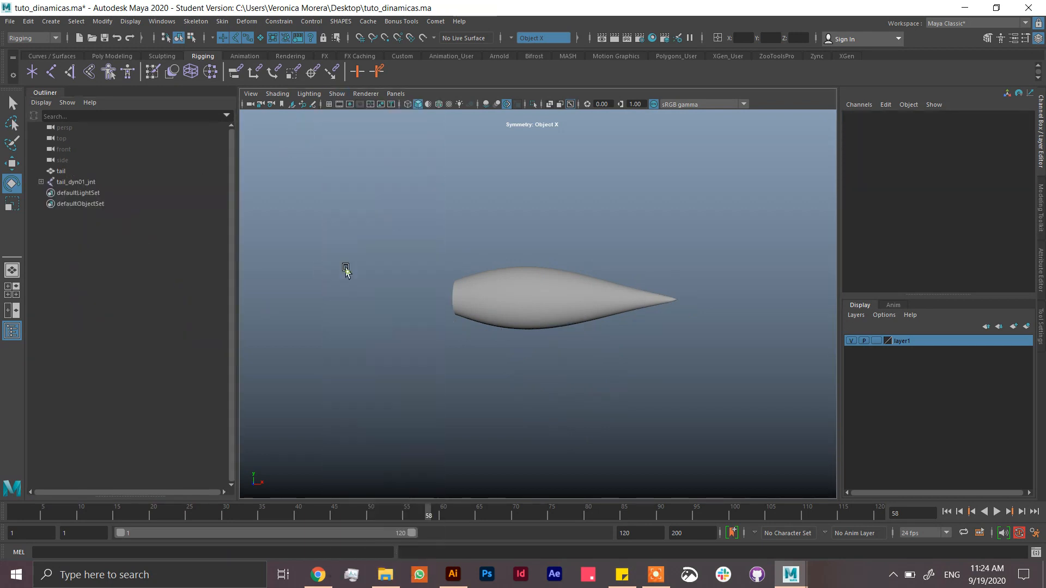
scroll(609, 364, up, 2)
alt+right_drag(610, 360, 621, 357)
alt+middle_drag(614, 308, 560, 302)
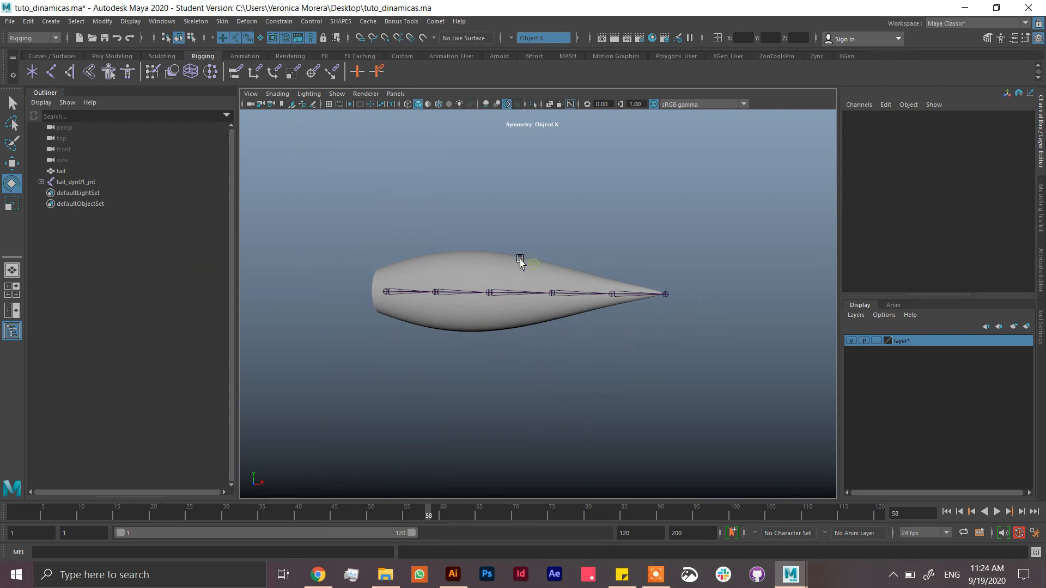
Expand the tail_dyn01_jnt hierarchy, try rotating all six joints together, and undo the rotation.
shift+click(41, 181)
click(76, 182)
middle_drag(78, 200, 106, 209)
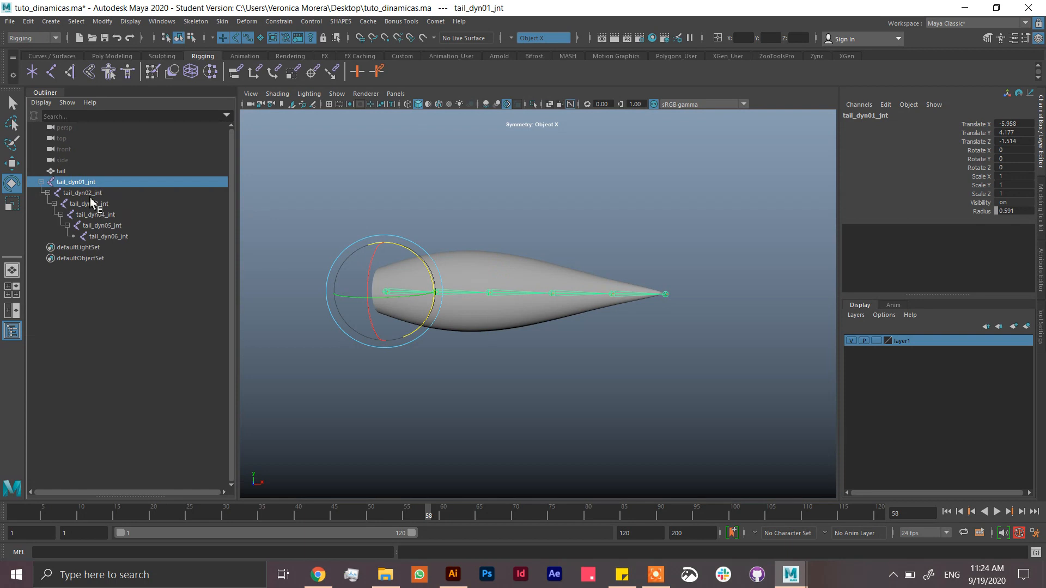
shift+click(123, 236)
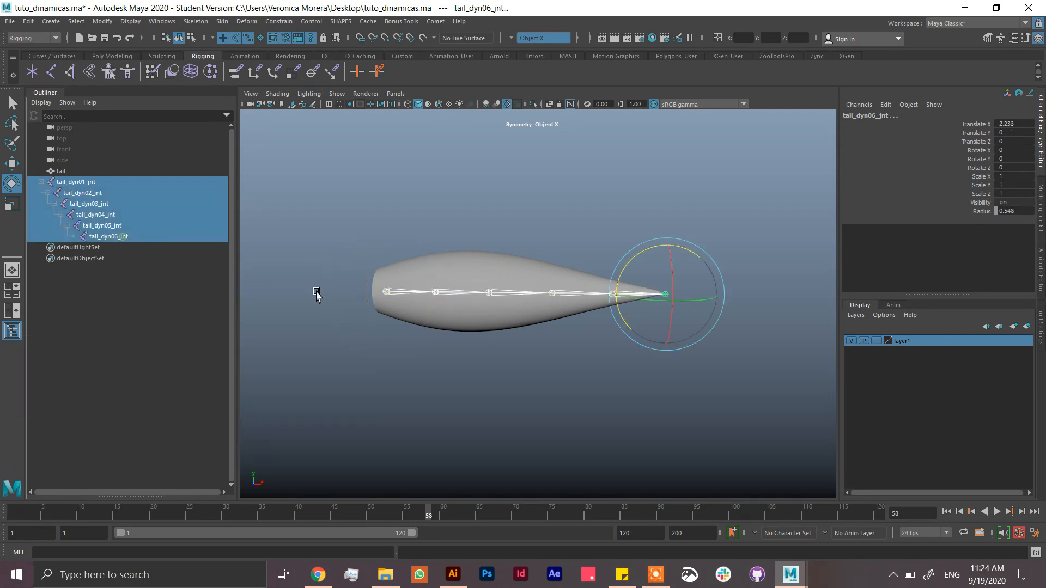
mouse_move(688, 253)
mouse_down()
mouse_move(717, 297)
mouse_move(672, 243)
mouse_move(691, 264)
mouse_up()
key(ctrl+z)
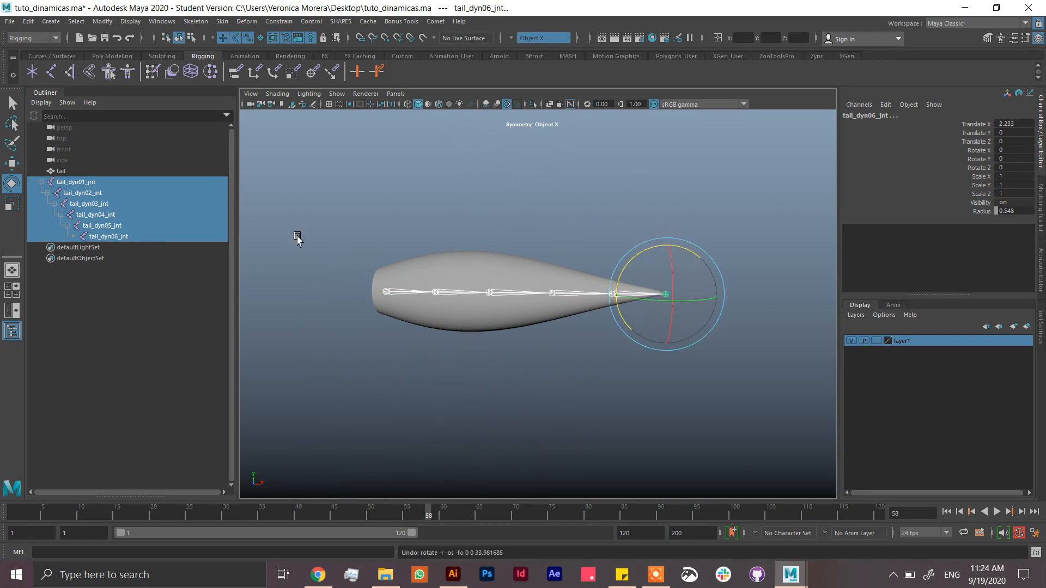
Duplicate the tail_dyn01_jnt chain and select every joint of the expanded copy.
click(115, 184)
key(ctrl+d)
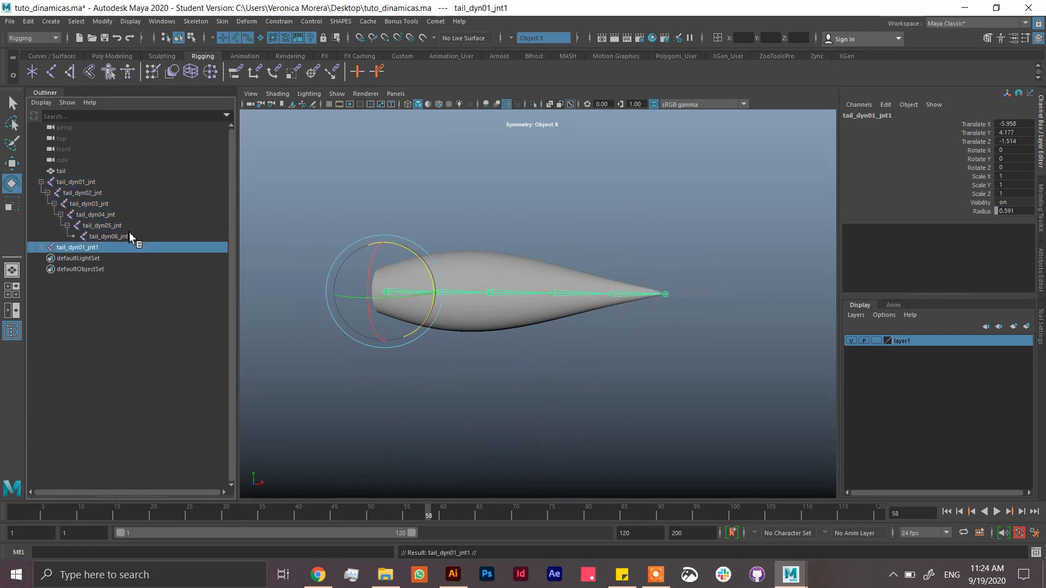
shift+click(136, 304)
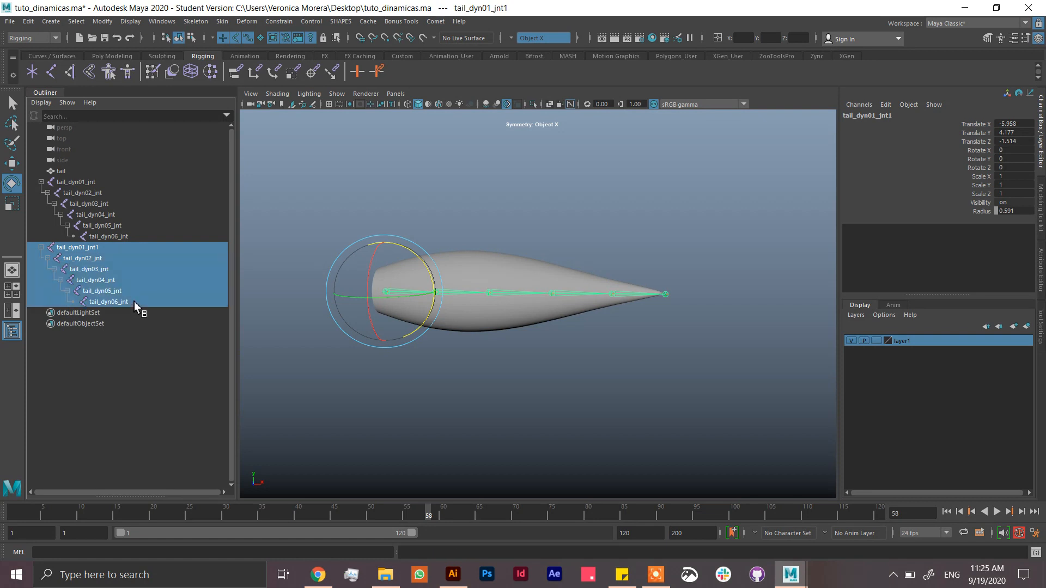
Use cometRename to replace "dyn" with "fk" in the names of all the duplicated joints.
click(435, 21)
mouse_move(518, 43)
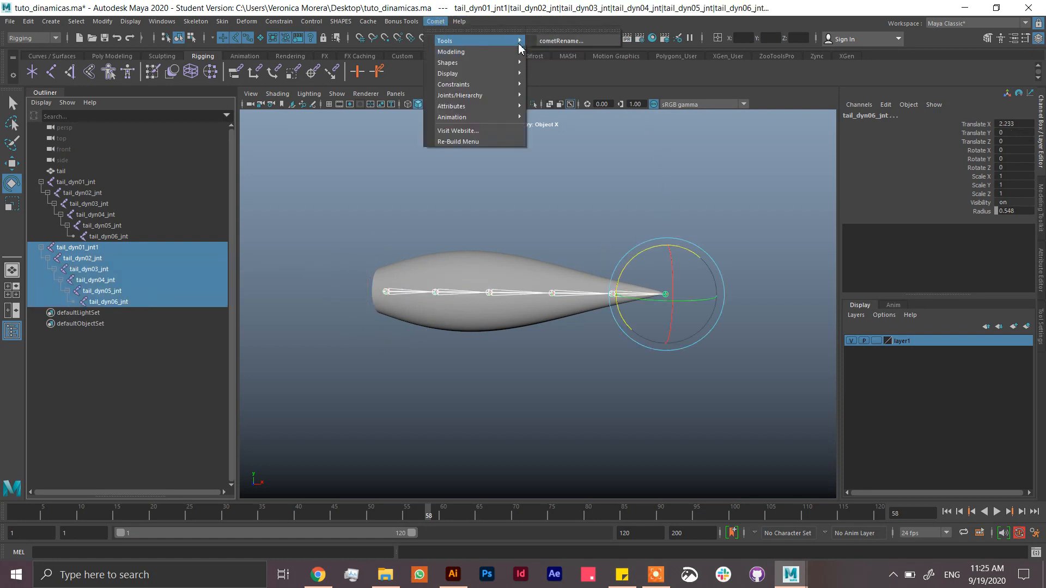
click(556, 51)
click(436, 21)
mouse_move(515, 41)
click(552, 41)
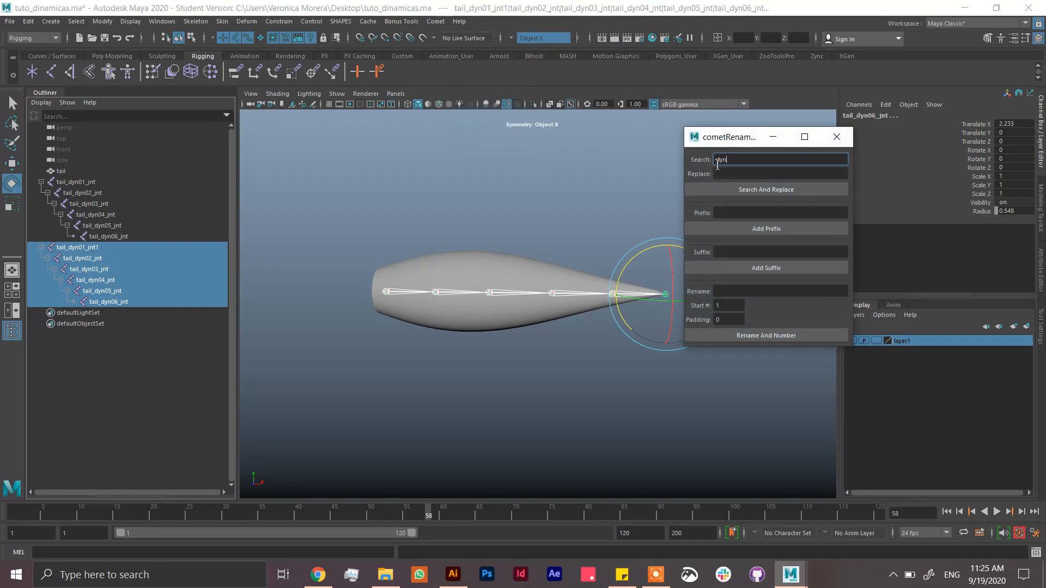
click(748, 173)
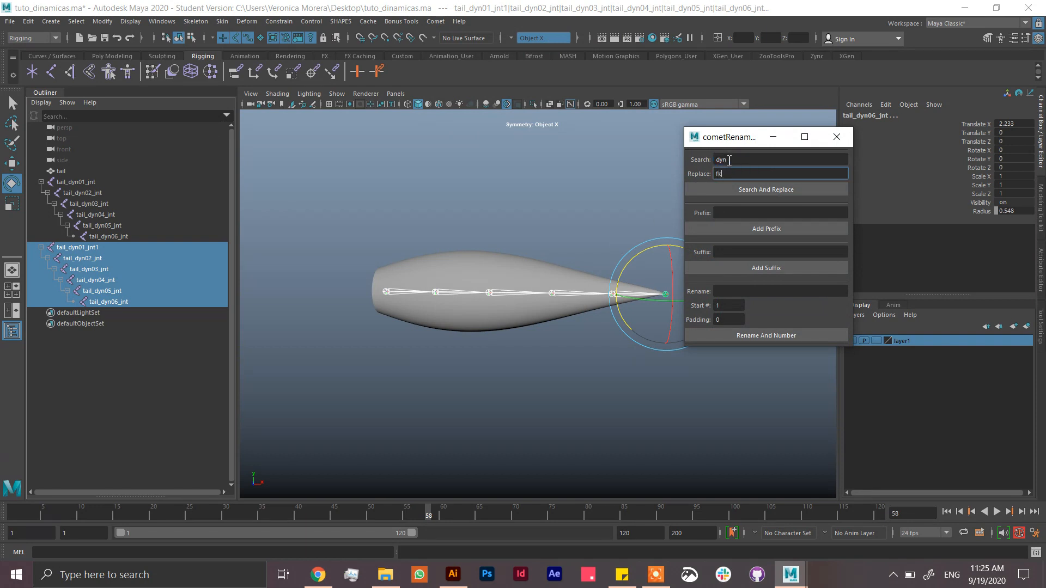
click(764, 188)
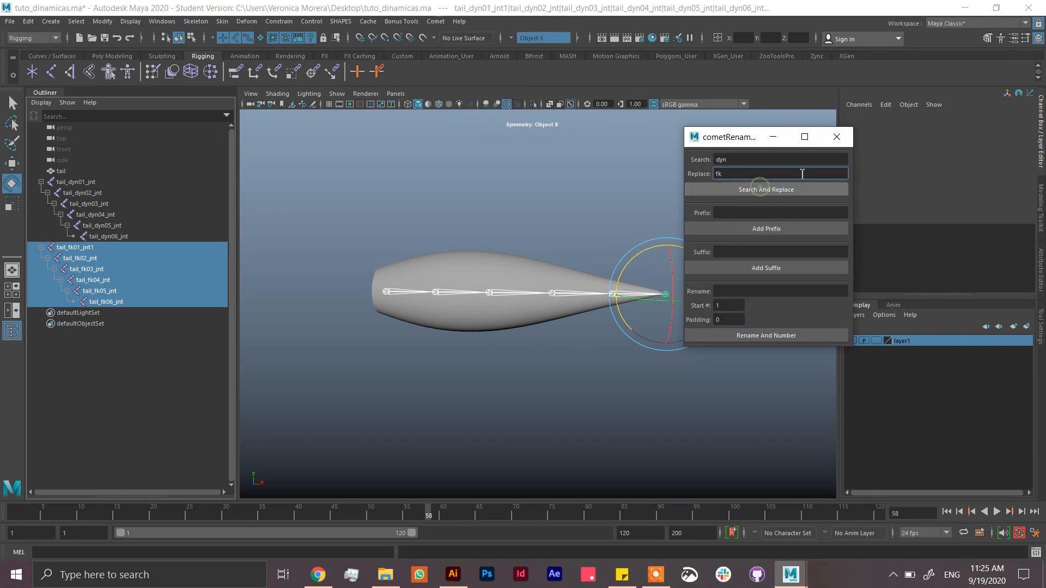
click(837, 137)
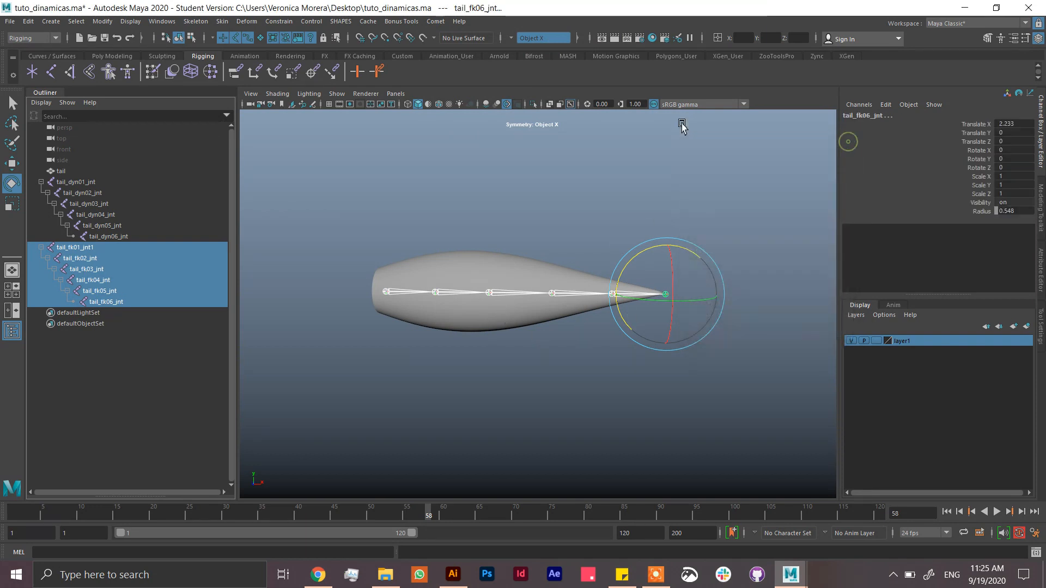
Rename the duplicated chain's root joint to tail_fk01_jnt.
double_click(122, 249)
click(131, 252)
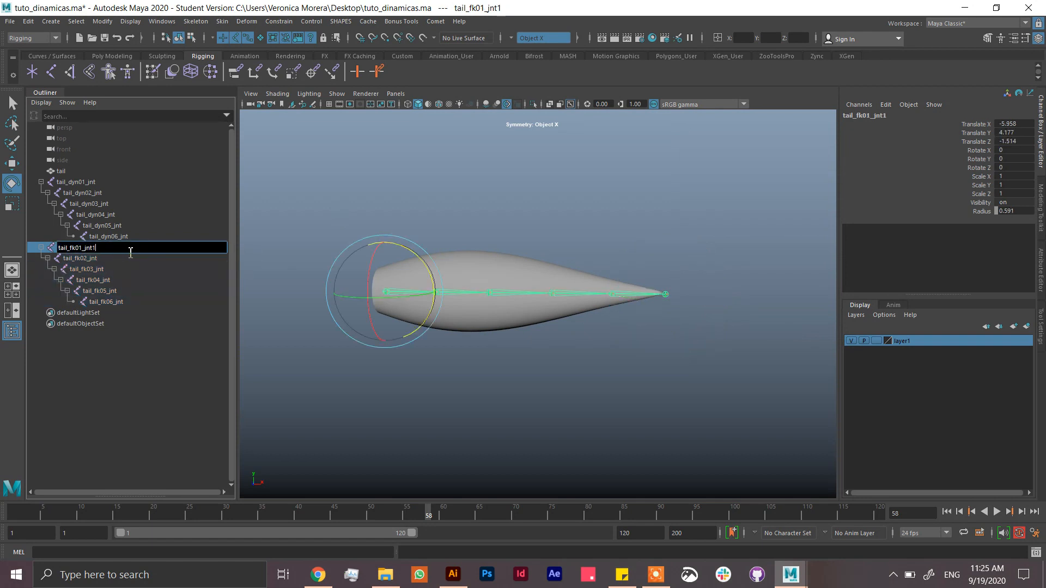
key(Return)
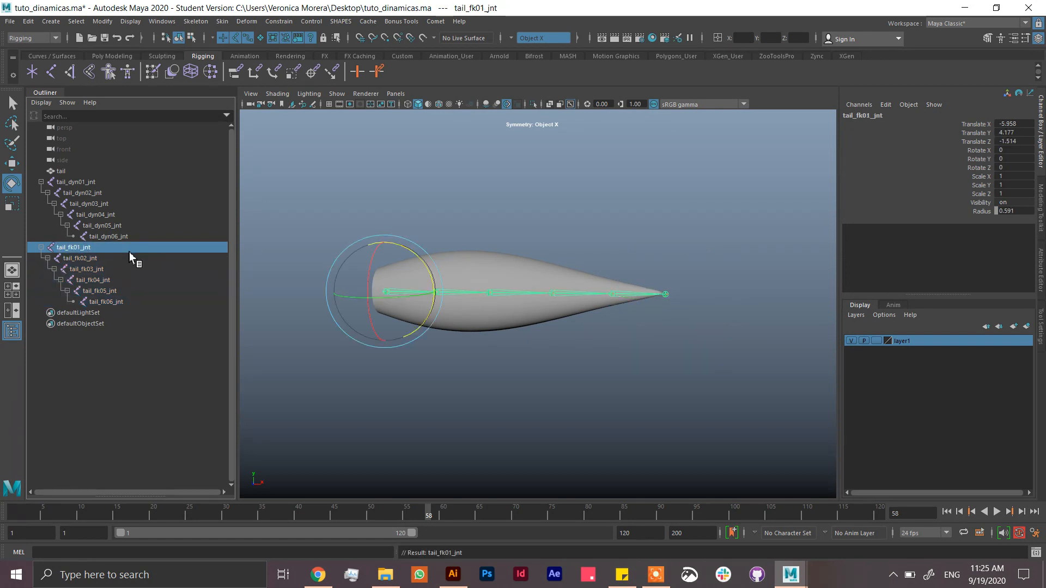
Make the chain from tail_dyn01_jnt to tail_dyn06_jnt dynamic as a single Hair chain with Normal stiffness falloff and Medium curve detail.
click(99, 182)
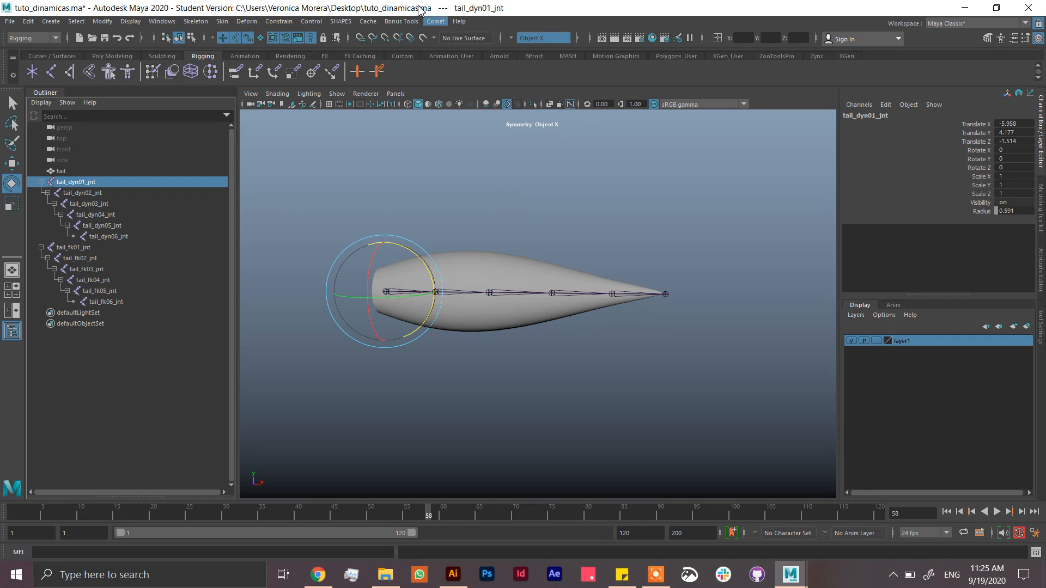
shift+click(129, 237)
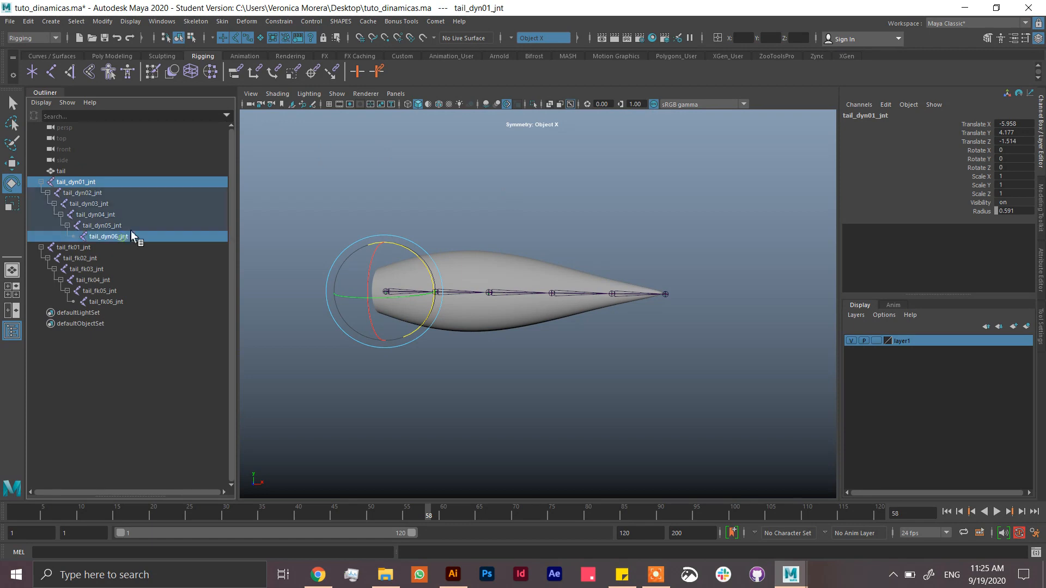
double_click(420, 8)
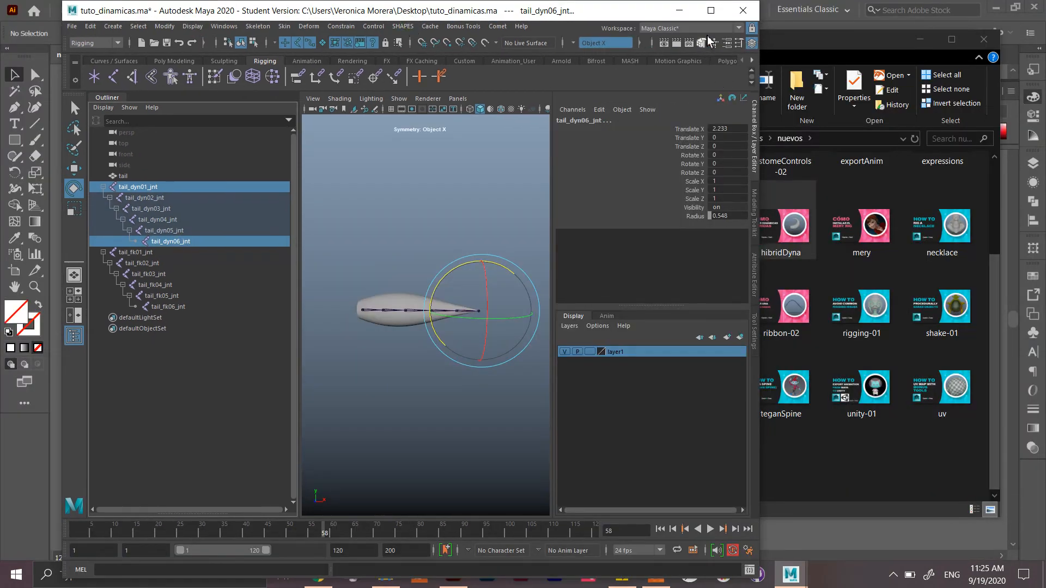
double_click(406, 11)
click(397, 22)
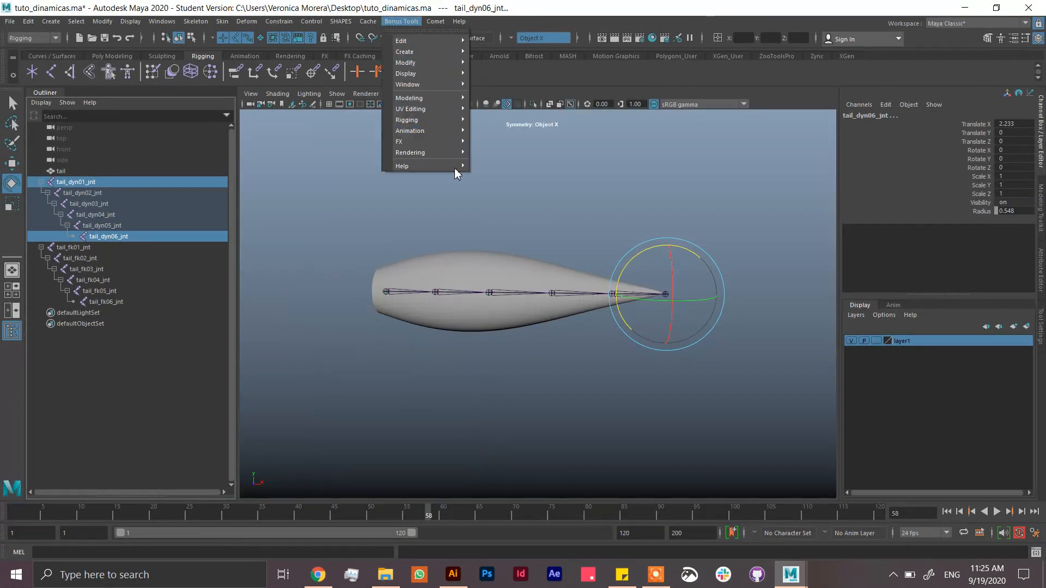
mouse_move(452, 121)
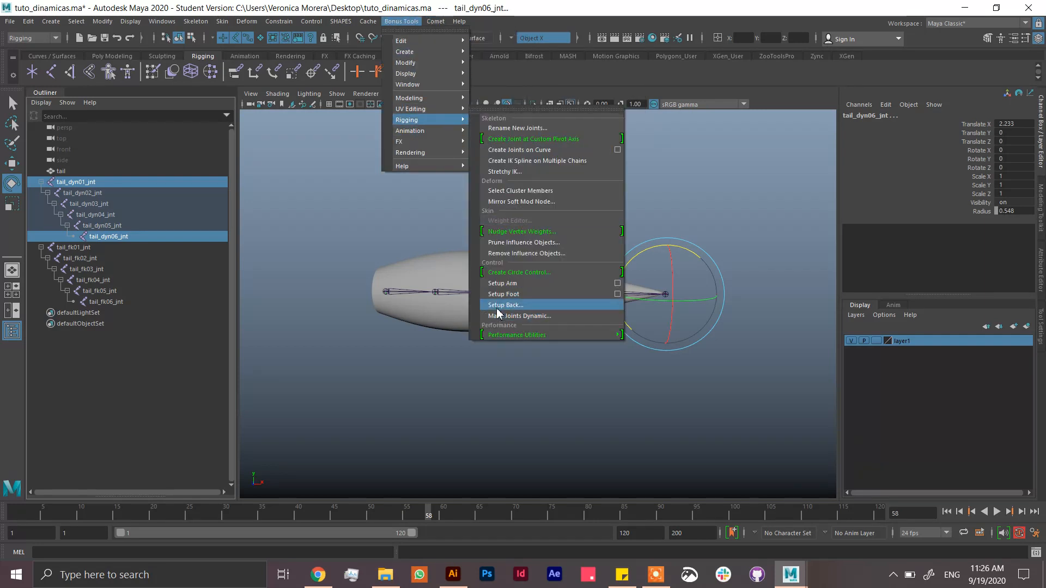
click(550, 316)
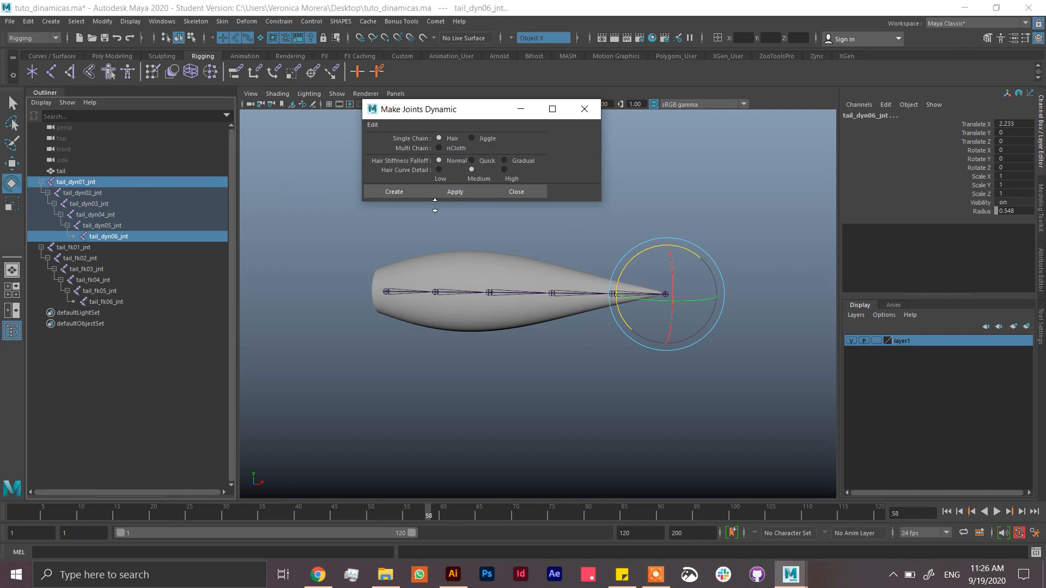
click(395, 192)
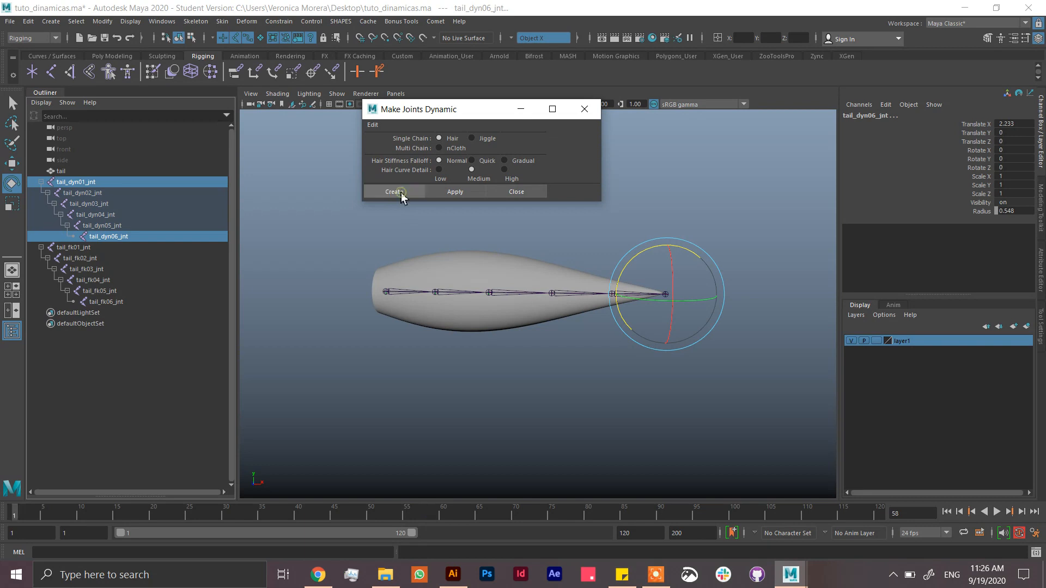
alt+middle_drag(632, 334, 624, 352)
alt+right_drag(629, 352, 691, 364)
alt+middle_drag(635, 269, 640, 249)
click(640, 252)
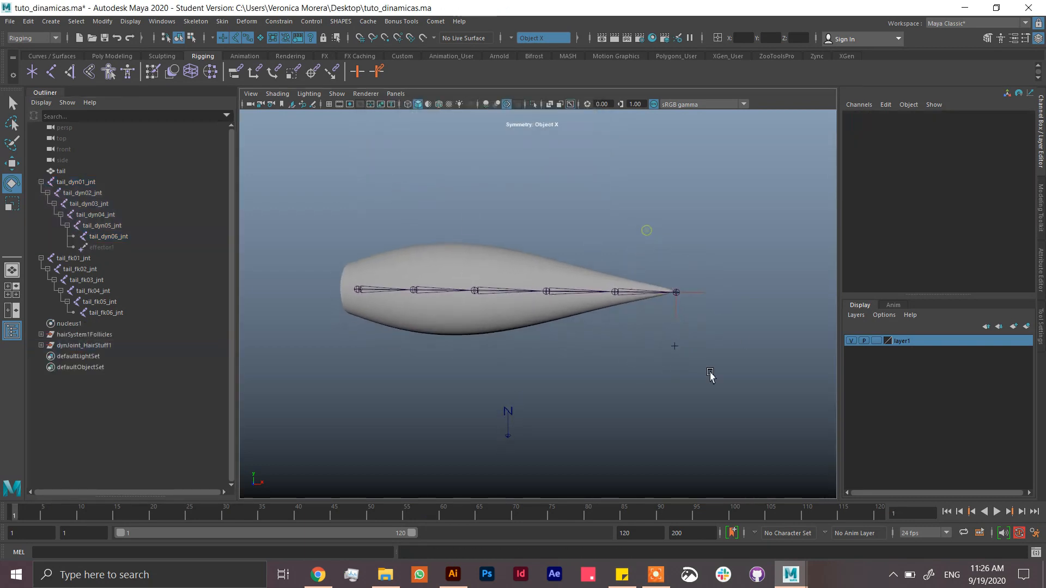
Hide the tail_fk01_jnt chain, play the simulation to check the dynamic joints, and return to the first frame.
click(90, 258)
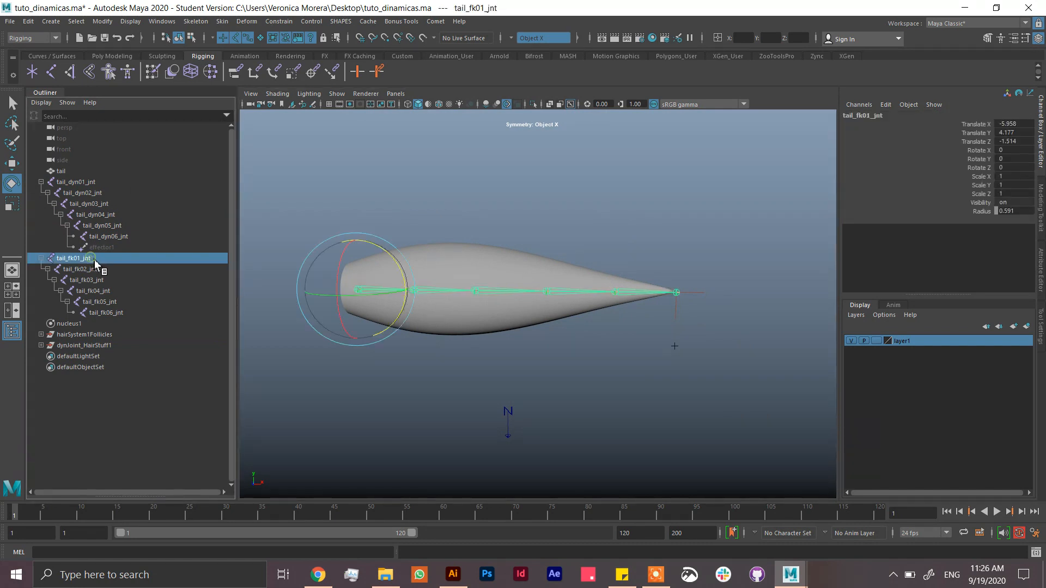
key(h)
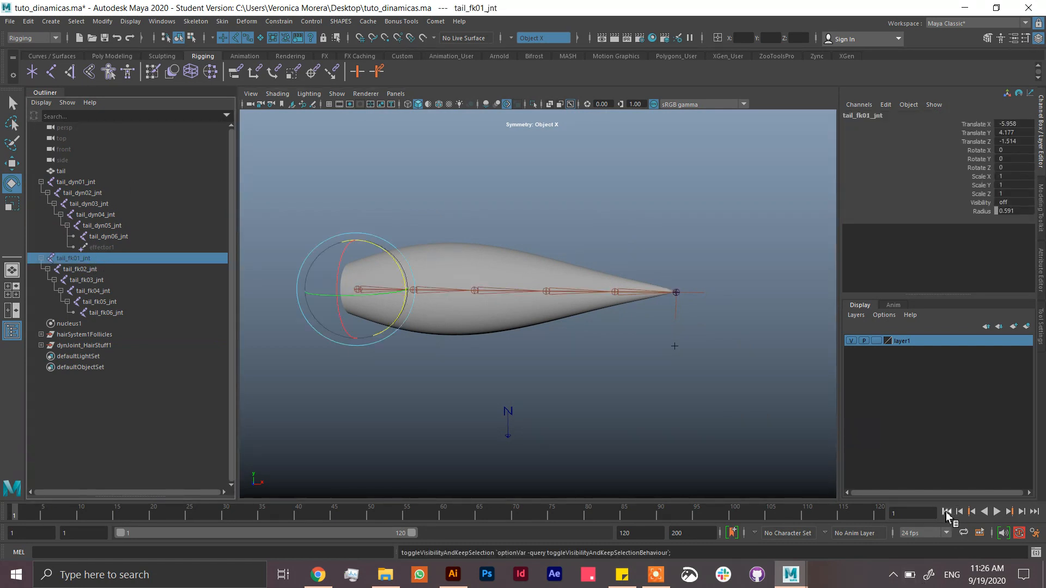
click(997, 513)
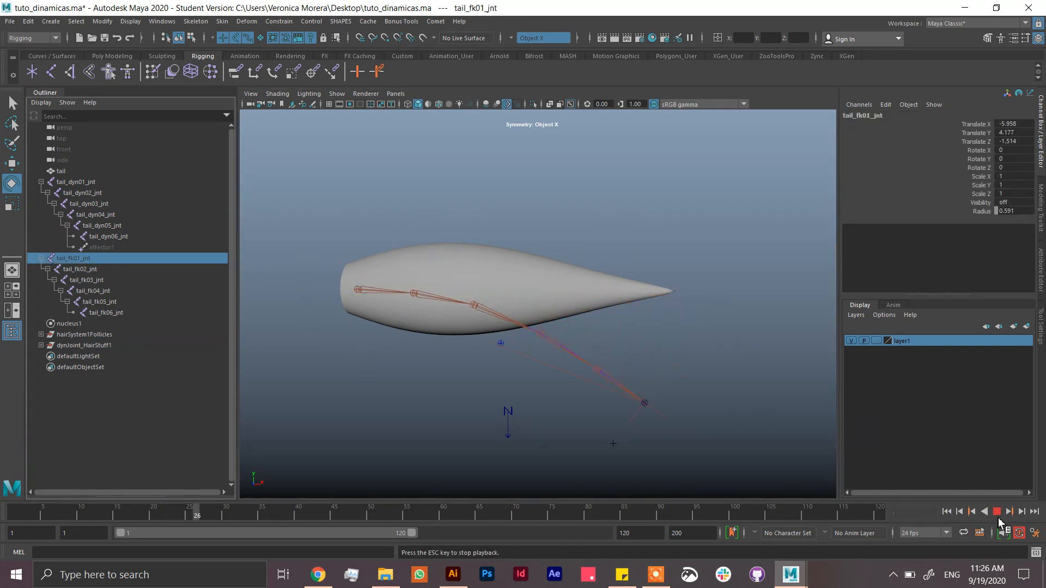
click(998, 513)
click(947, 512)
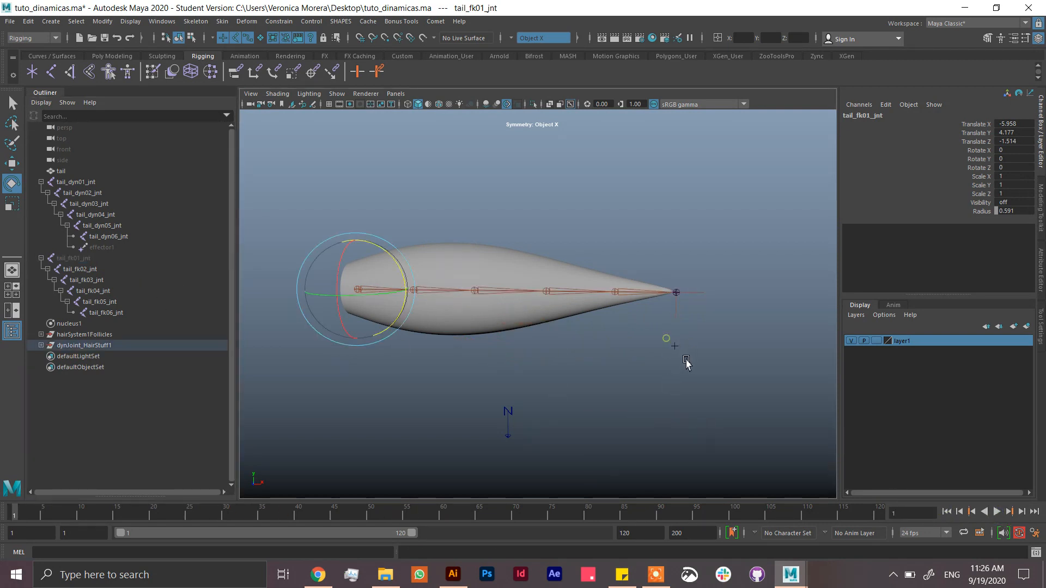
Examine the hair handle's dynamic attributes, keeping its Hair Solver on Nucleus, and review the nucleus1 attributes.
click(676, 346)
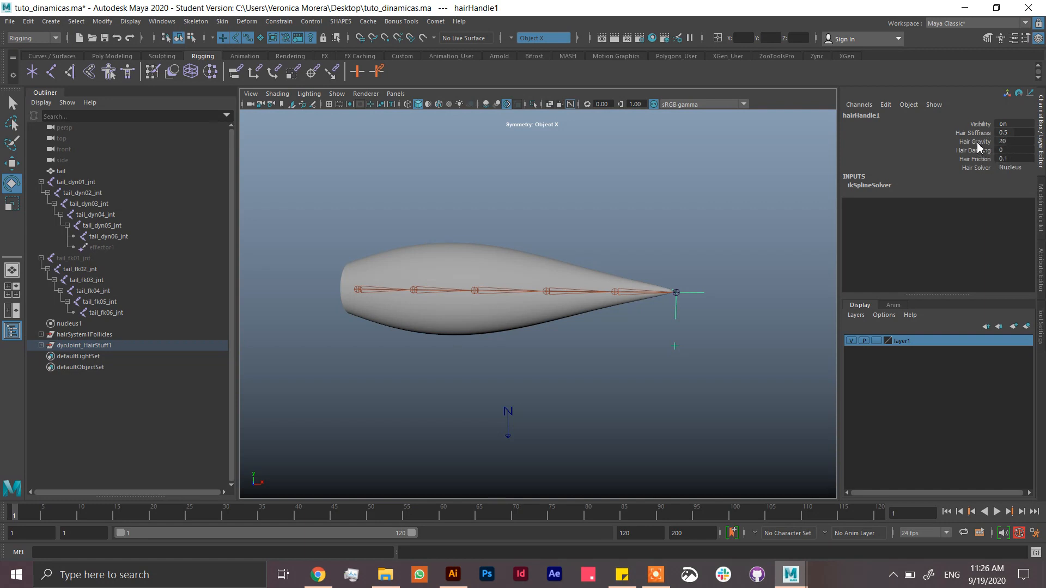
click(1008, 167)
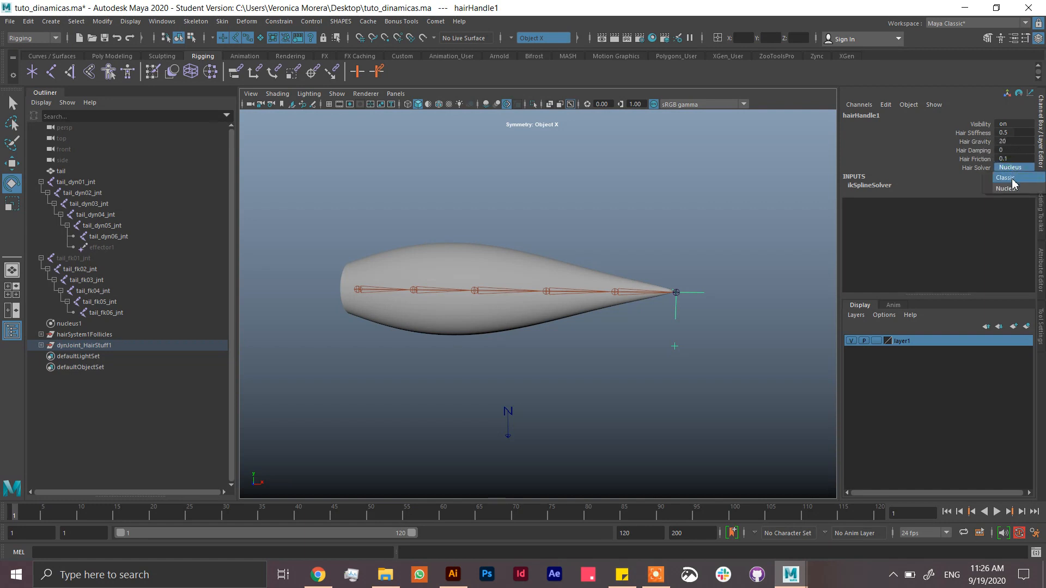
click(1013, 188)
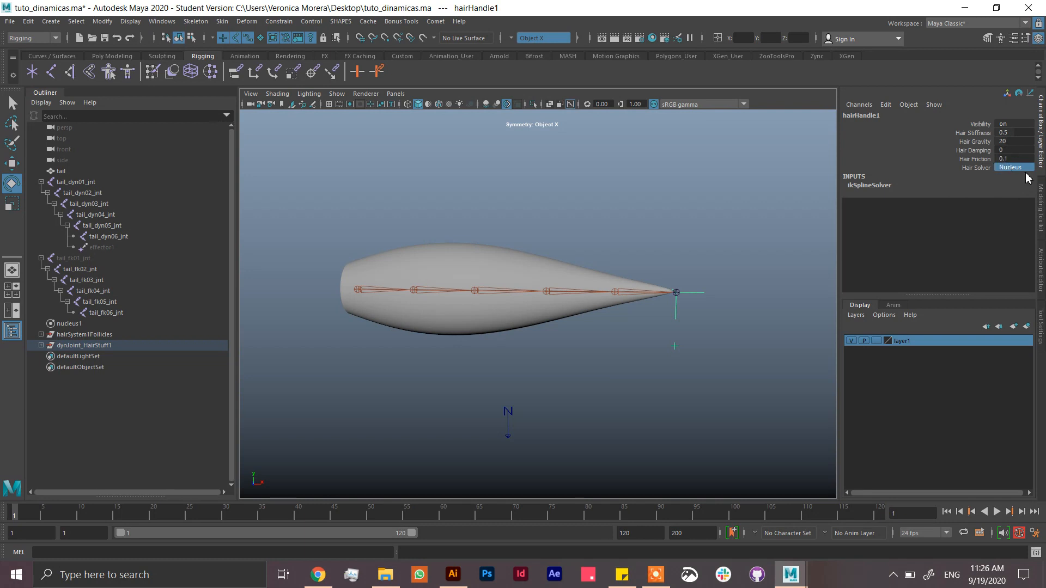
click(69, 324)
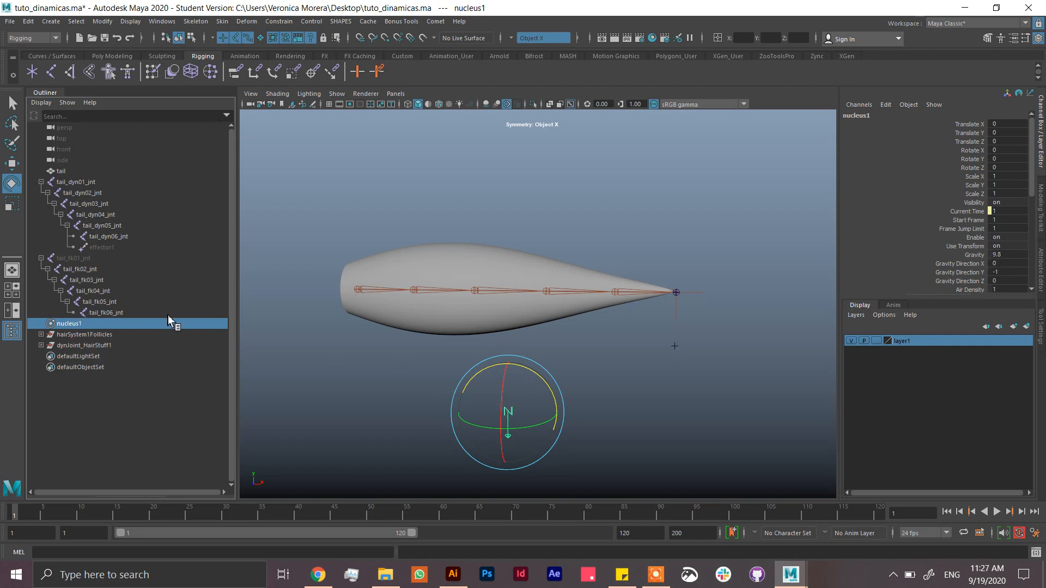
click(674, 349)
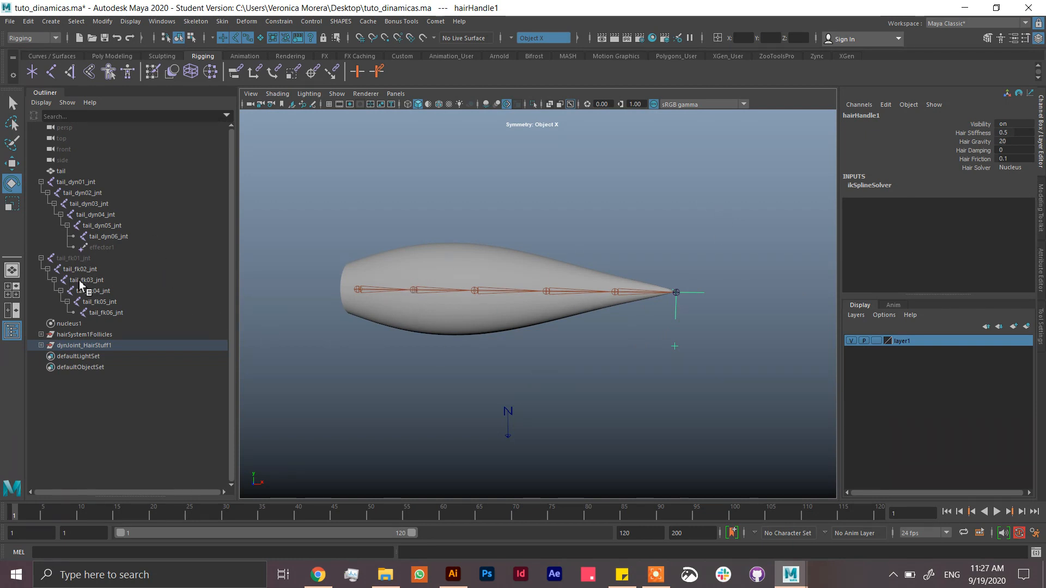
Unhide the tail_fk01_jnt chain and make five NURBS circles by creating one and duplicating it four times.
click(80, 260)
key(h)
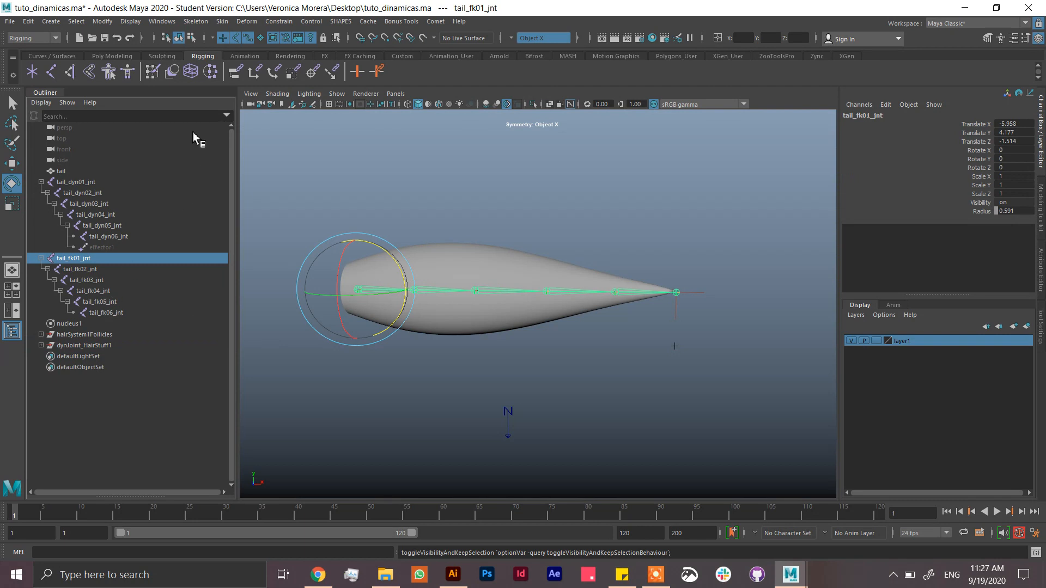
click(112, 56)
click(58, 56)
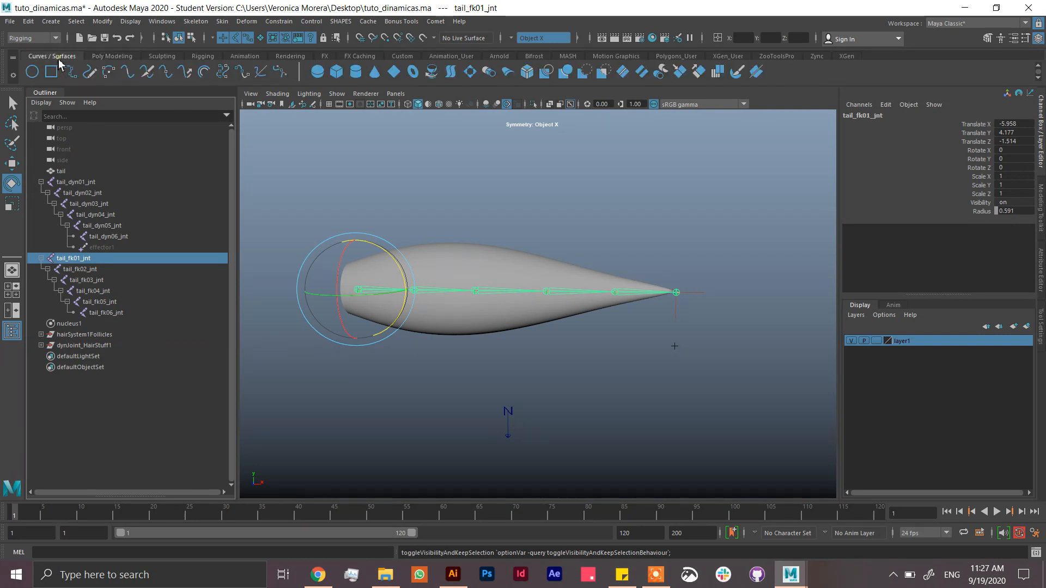
click(32, 71)
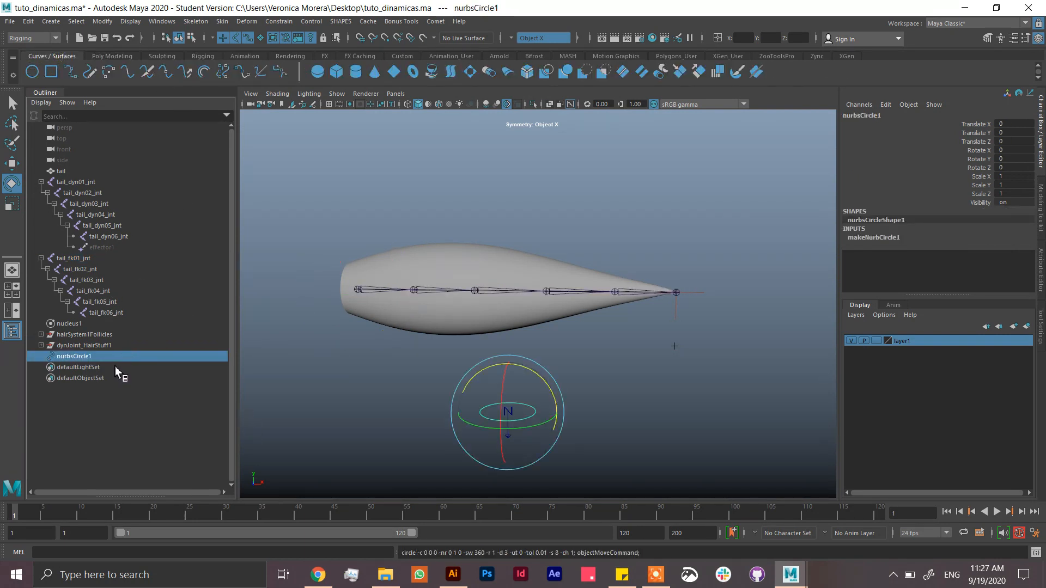
key(ctrl+d)
key(ctrl+d)
key(ctrl+d)
key(ctrl+d)
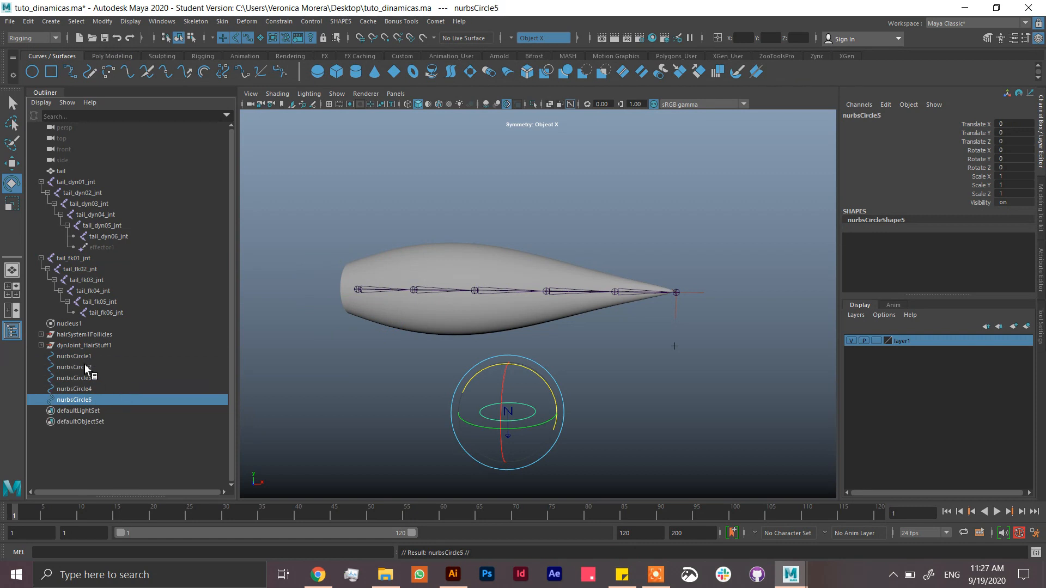
Parent nurbsCircle1 through nurbsCircle5 under tail_fk01_jnt through tail_fk05_jnt respectively, one circle per joint.
click(84, 357)
middle_drag(86, 357, 102, 262)
click(79, 367)
middle_drag(79, 367, 101, 275)
click(79, 378)
middle_drag(79, 378, 104, 303)
click(79, 389)
middle_drag(79, 389, 113, 310)
click(79, 400)
middle_drag(79, 400, 123, 316)
Select all five parented circles and set their Translate and Rotate X, Y and Z values to 0.
click(117, 335)
ctrl+click(122, 312)
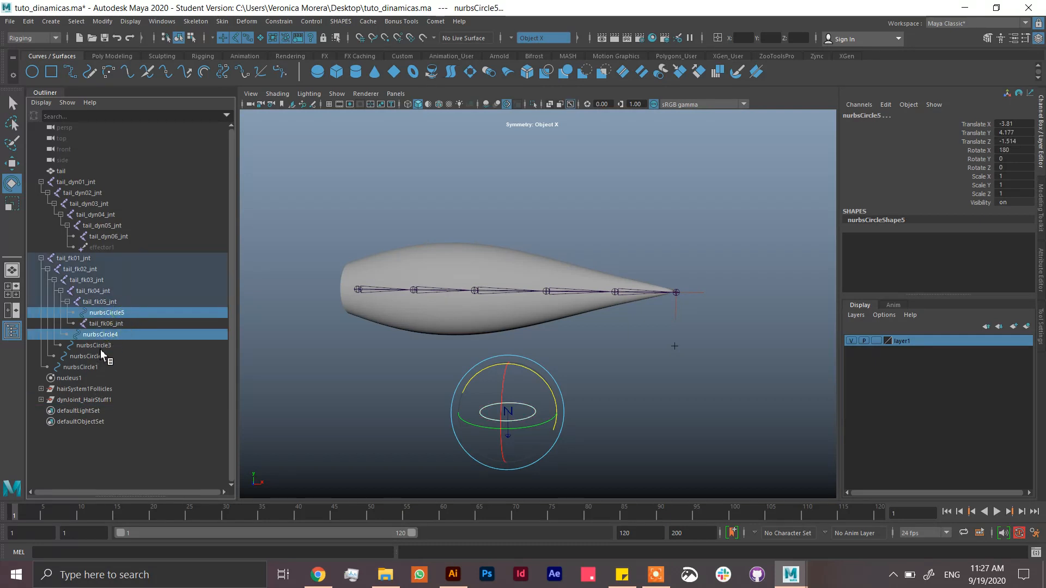
ctrl+click(101, 346)
ctrl+click(97, 356)
ctrl+click(91, 368)
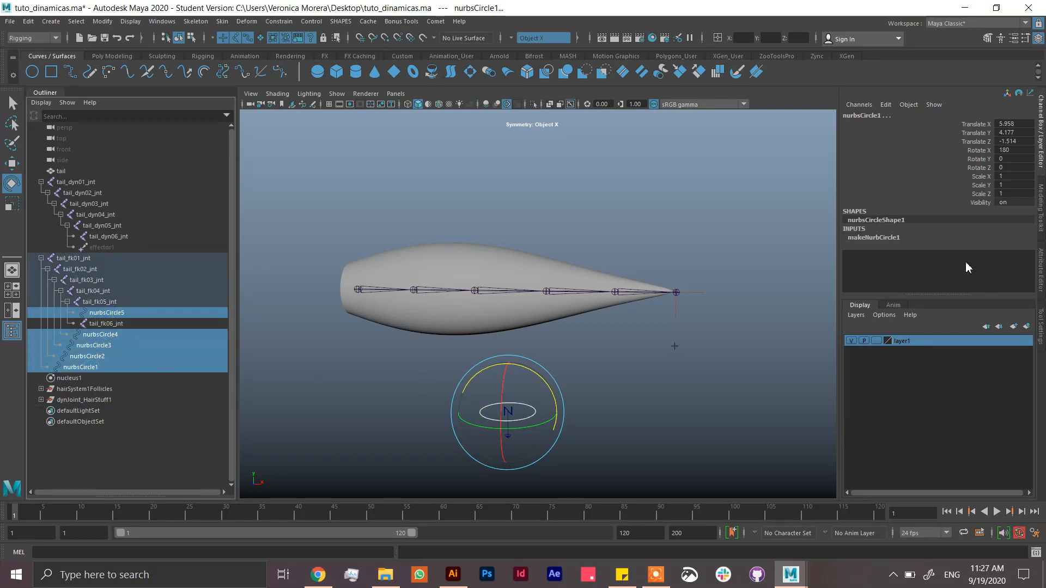
click(1025, 124)
shift+click(1011, 167)
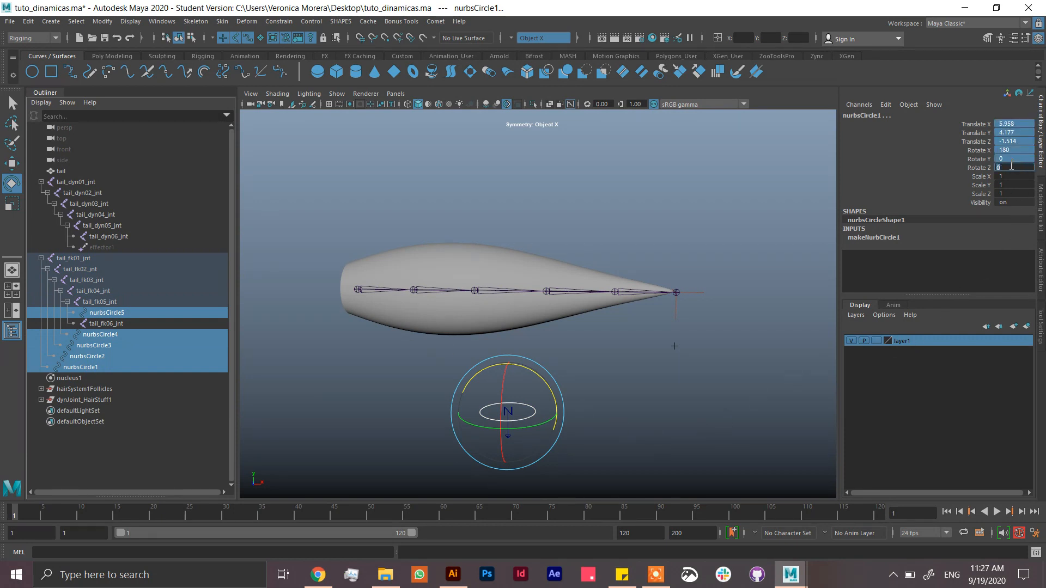
key(Return)
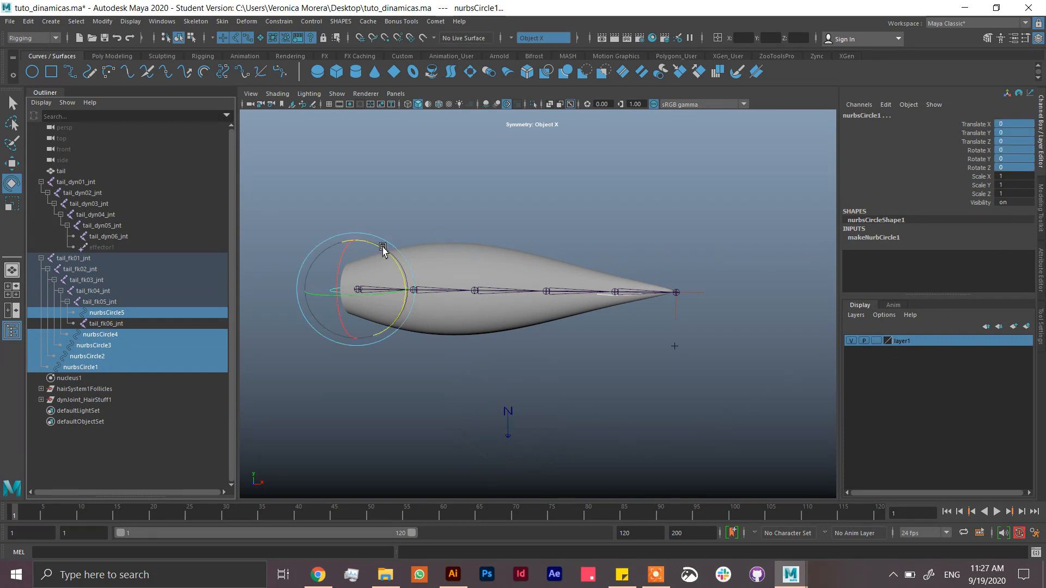
Set Rotate Z of all five circles to 90 so they stand perpendicular to the joint chain.
mouse_move(381, 244)
mouse_down()
mouse_move(351, 232)
mouse_move(383, 224)
mouse_up()
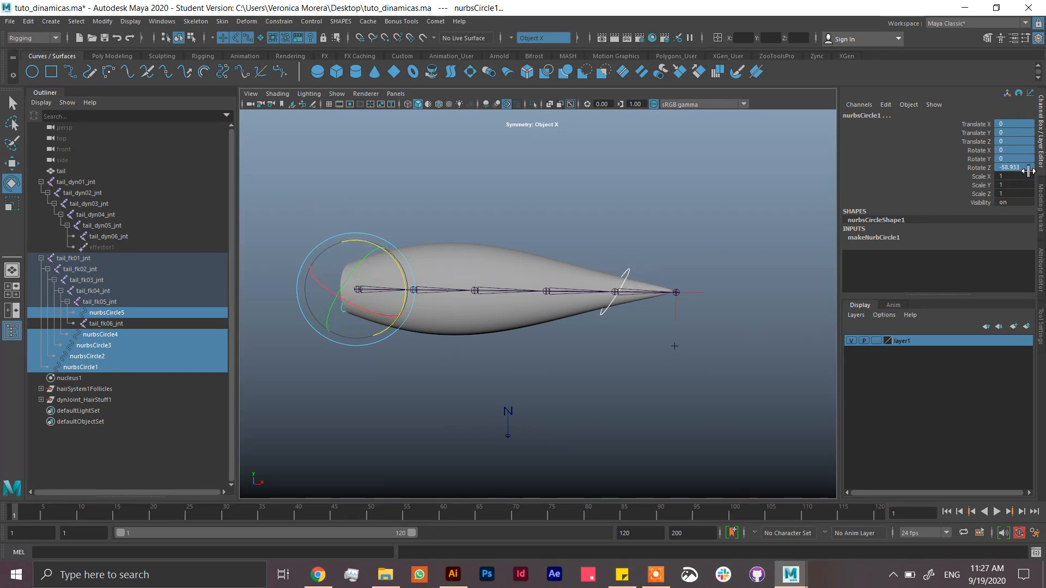
click(1011, 167)
text(90)
key(Return)
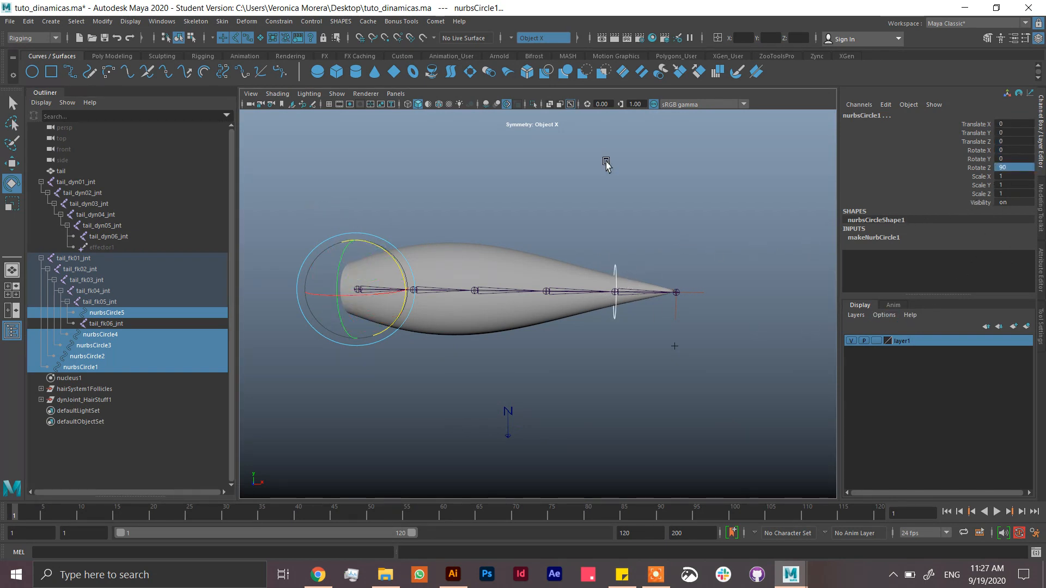
Scale all five circles up uniformly to about 2.4 so they surround the tail mesh.
click(439, 104)
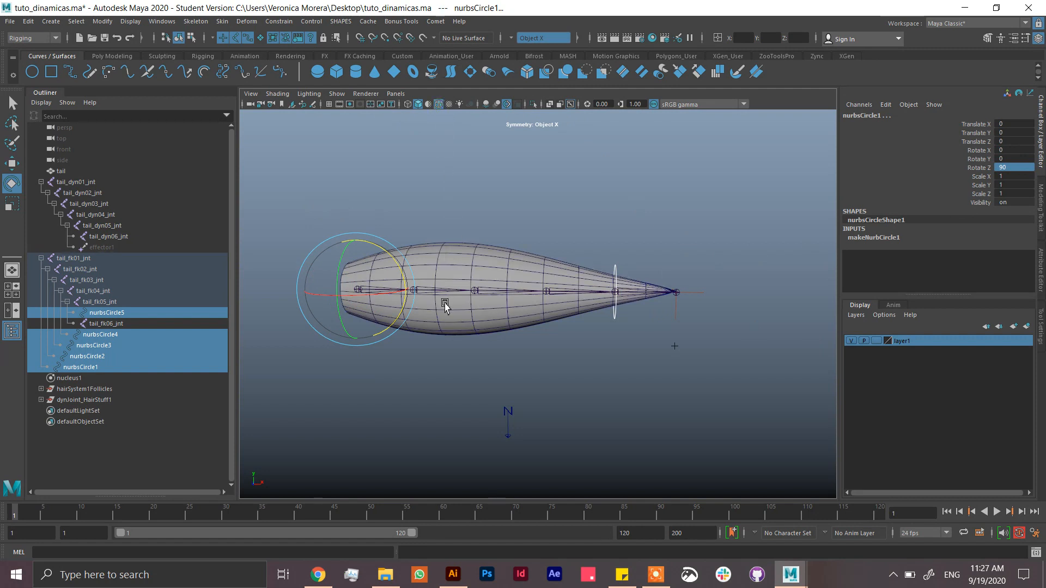
key(r)
mouse_move(366, 292)
mouse_down()
mouse_move(398, 293)
mouse_move(366, 294)
mouse_up()
click(439, 105)
Scale individual circles to fit the tail: nurbsCircle4 to about 1.69, nurbsCircle5 to about 1.07 and nurbsCircle1 to about 1.78.
click(547, 232)
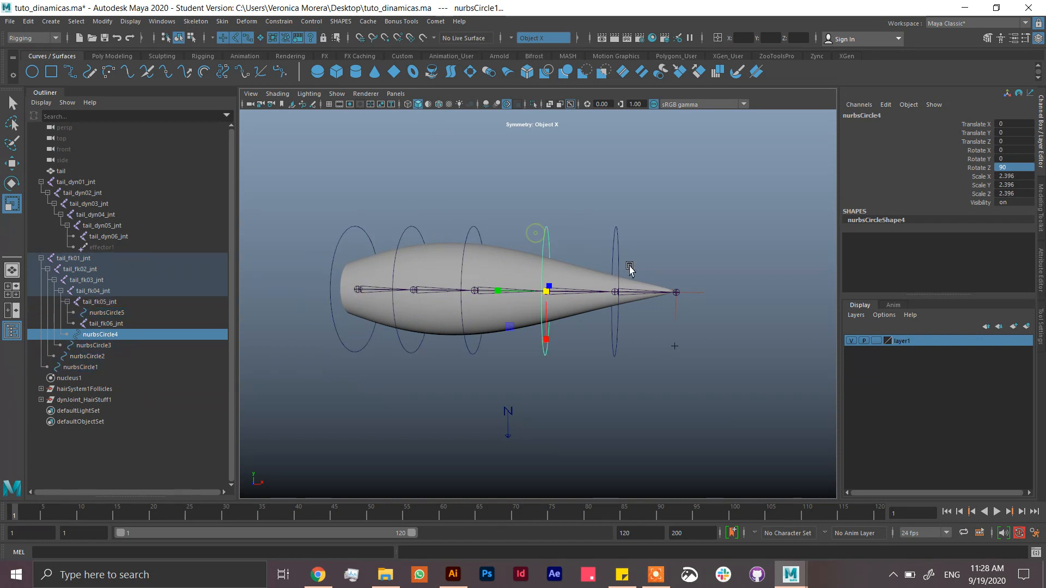
shift+click(610, 315)
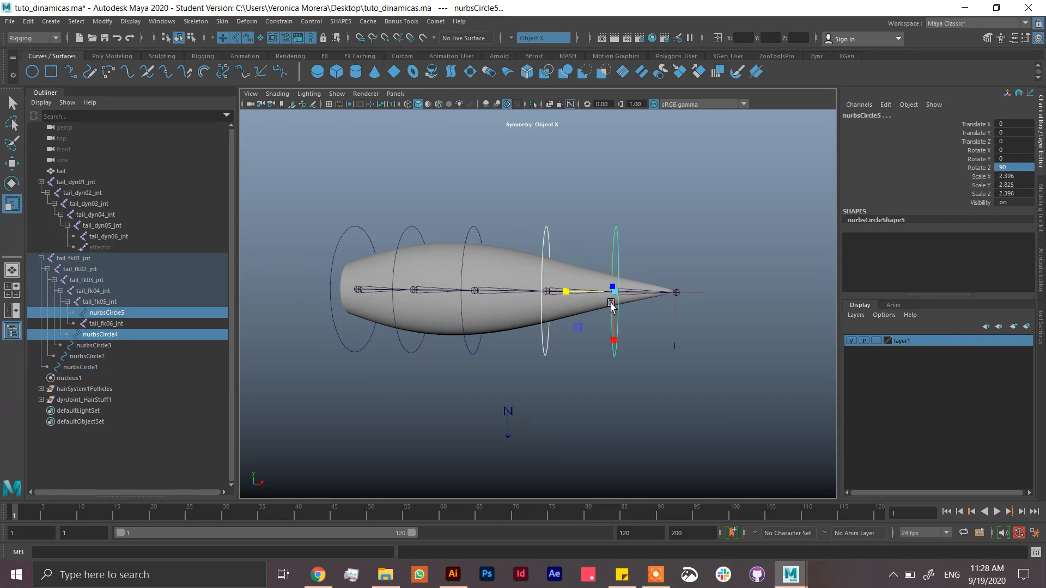
drag(615, 293, 582, 293)
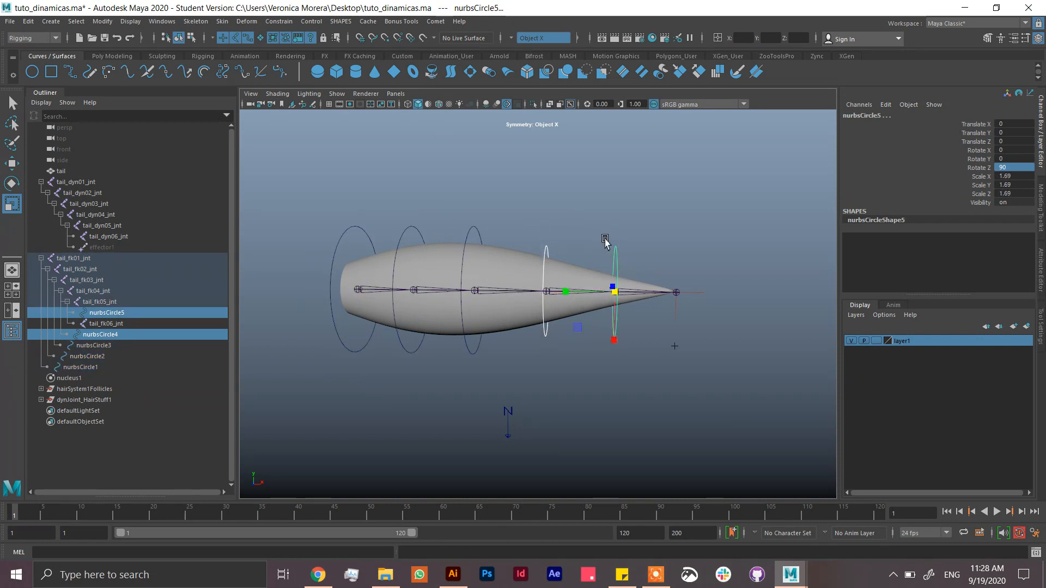
drag(605, 239, 582, 294)
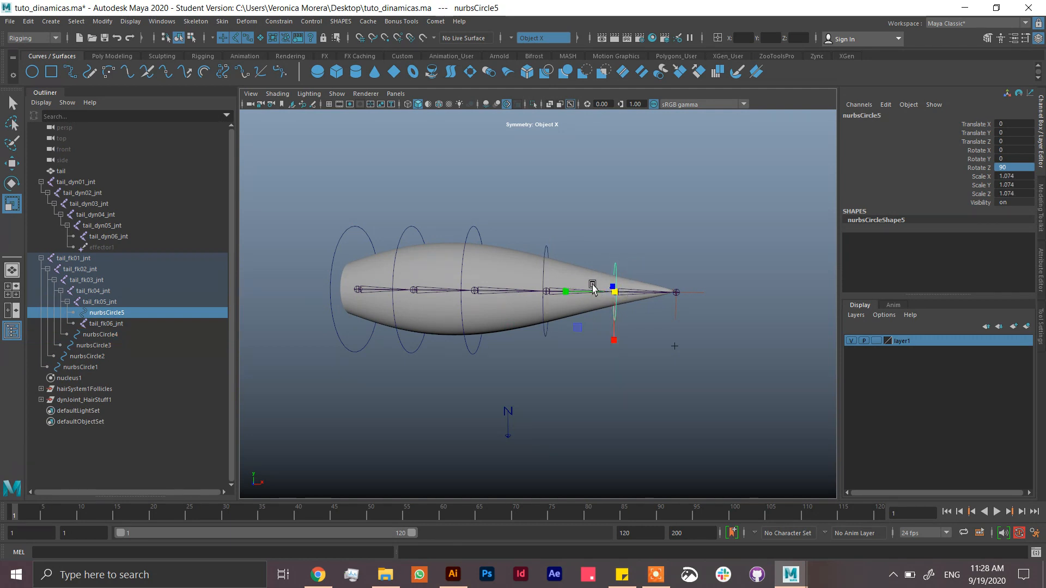
alt+middle_drag(528, 241, 563, 251)
drag(371, 229, 367, 305)
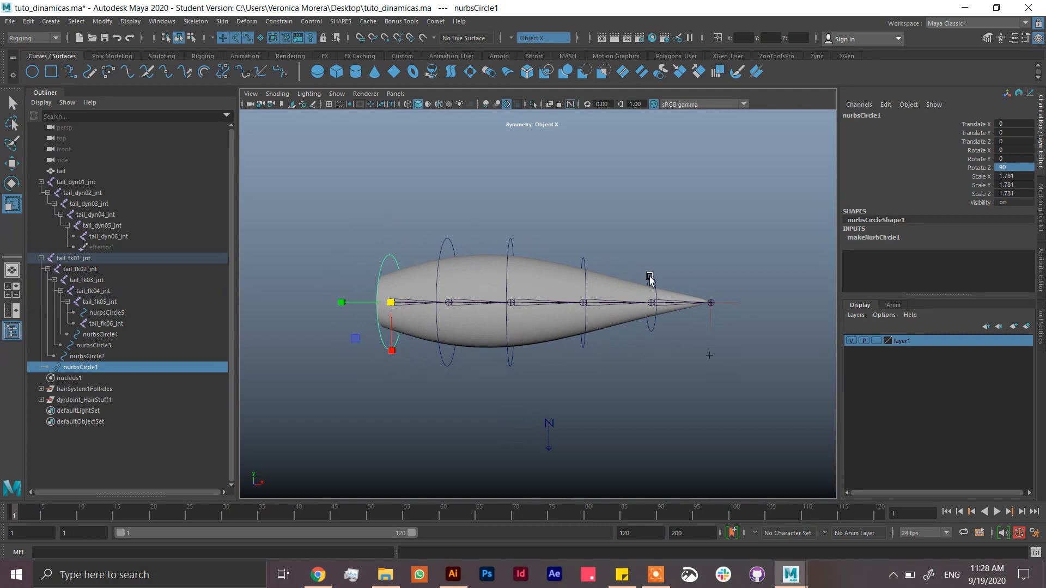
Select all five circles and freeze their scale values.
ctrl+click(105, 357)
ctrl+click(112, 346)
ctrl+click(118, 334)
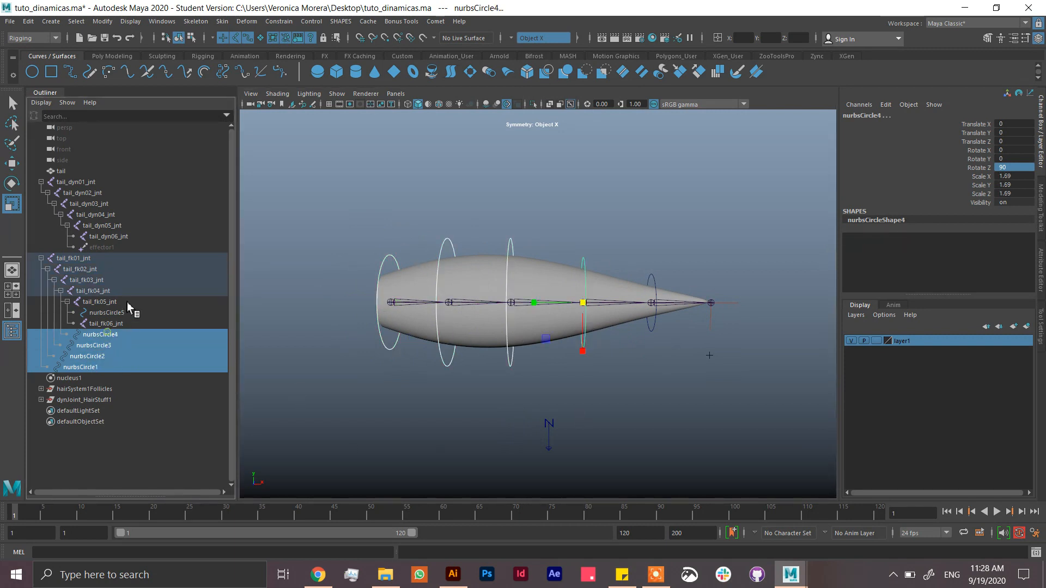
ctrl+click(117, 313)
right_click(991, 193)
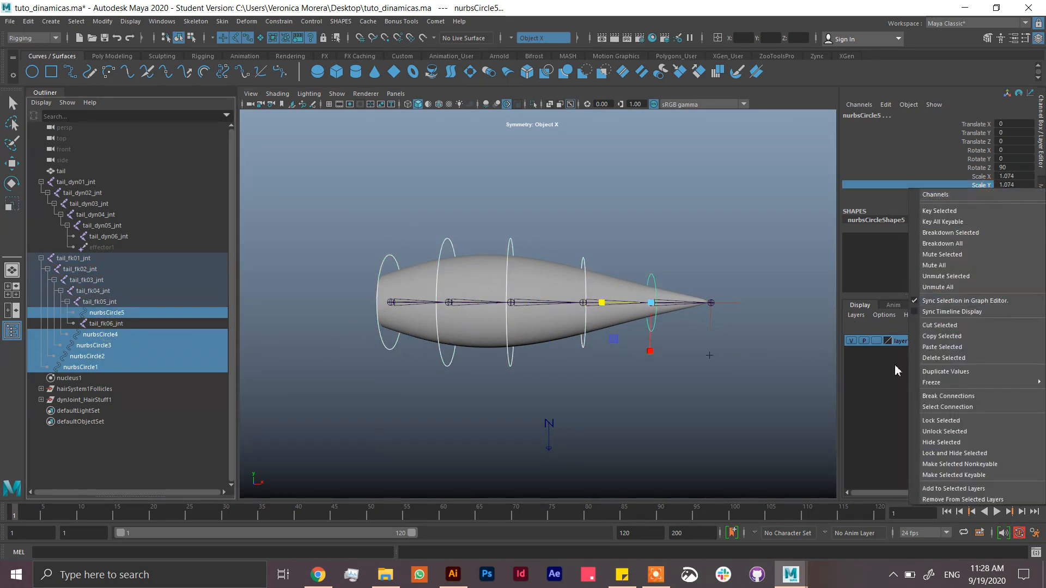
mouse_move(921, 382)
click(888, 406)
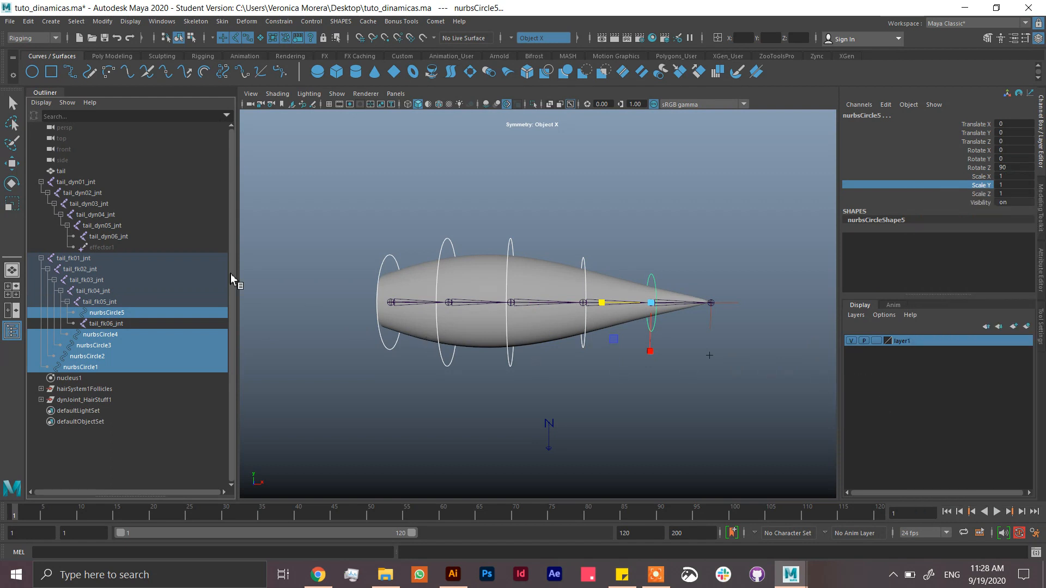
Show shape nodes in the Outliner and expand all five circles to reveal their shapes.
click(41, 102)
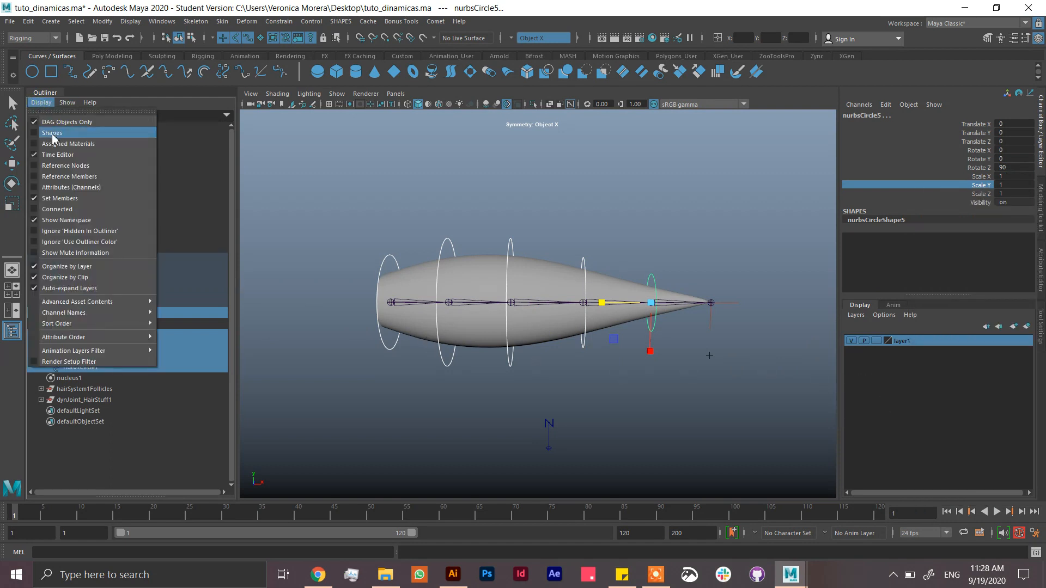
click(53, 134)
click(75, 313)
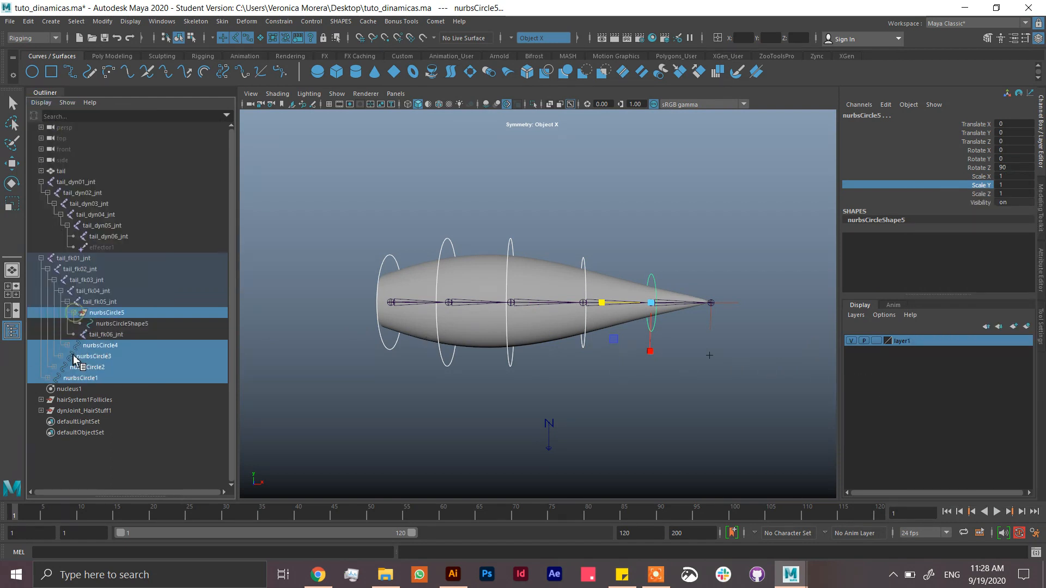
click(67, 346)
click(61, 367)
click(53, 389)
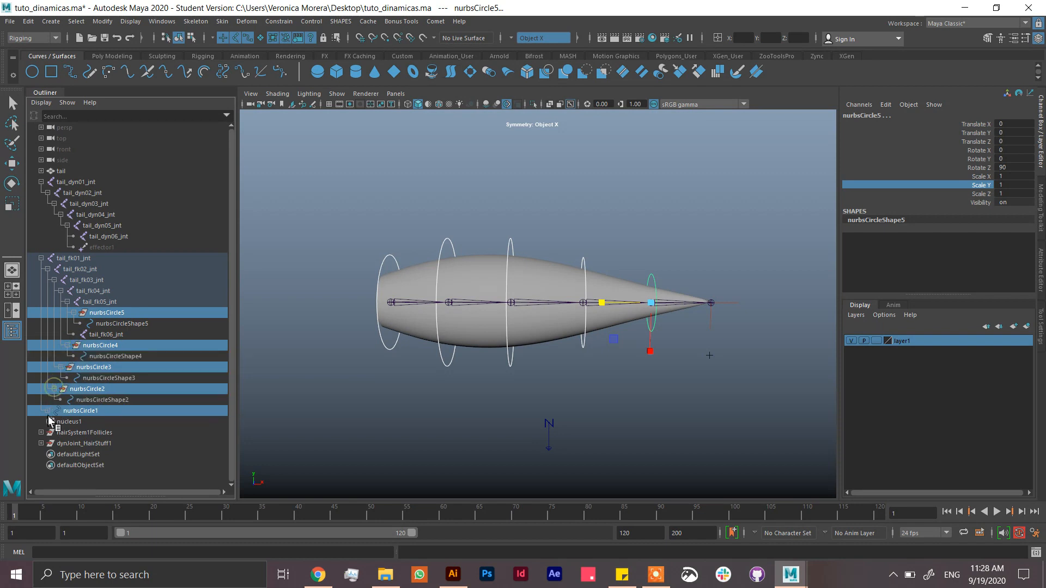
click(47, 411)
Parent nurbsCircleShape1 directly to tail_fk01_jnt with the MEL command "parent -r -s".
click(110, 424)
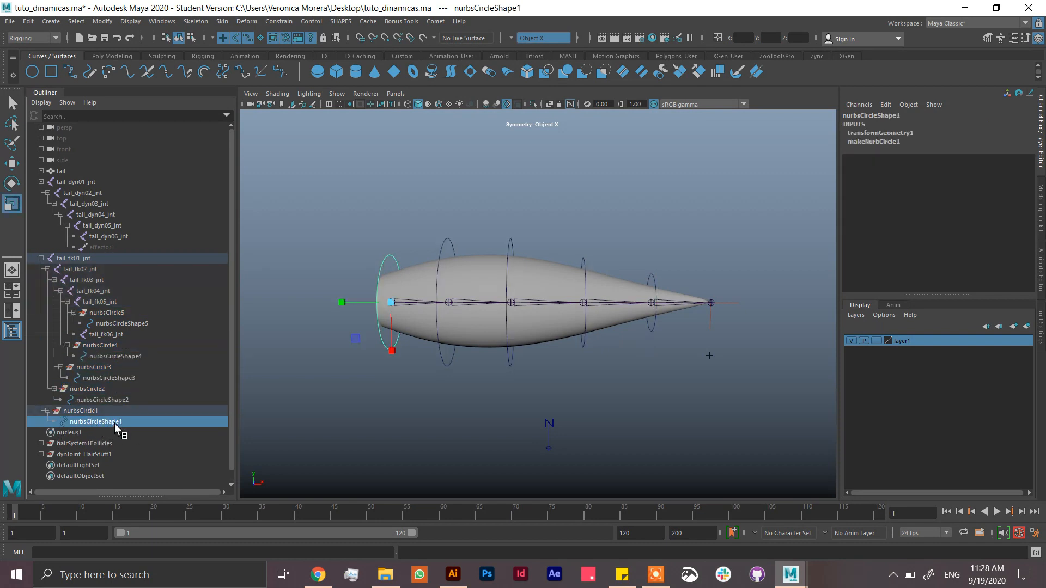
ctrl+click(90, 259)
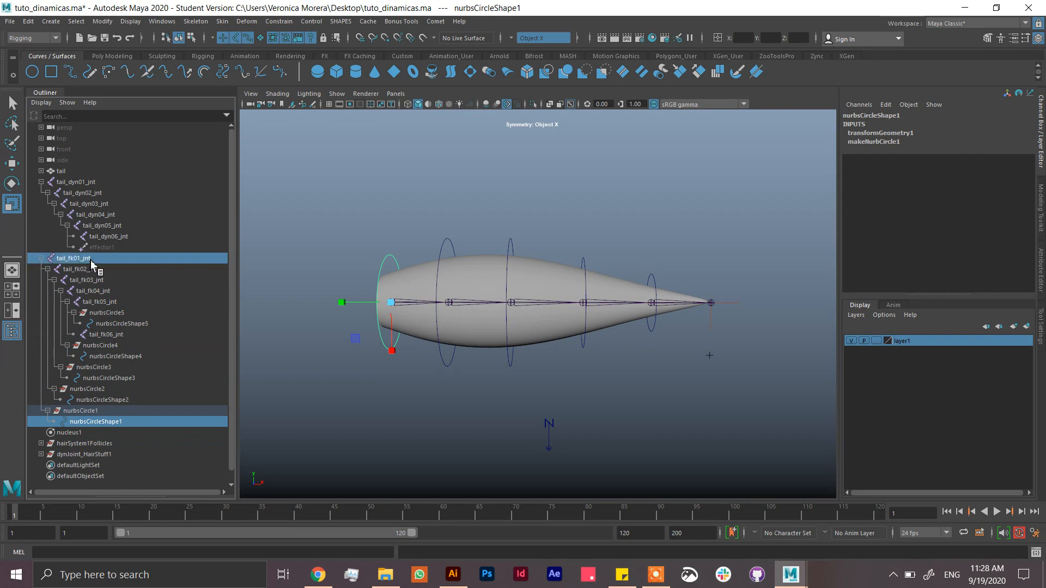
click(52, 555)
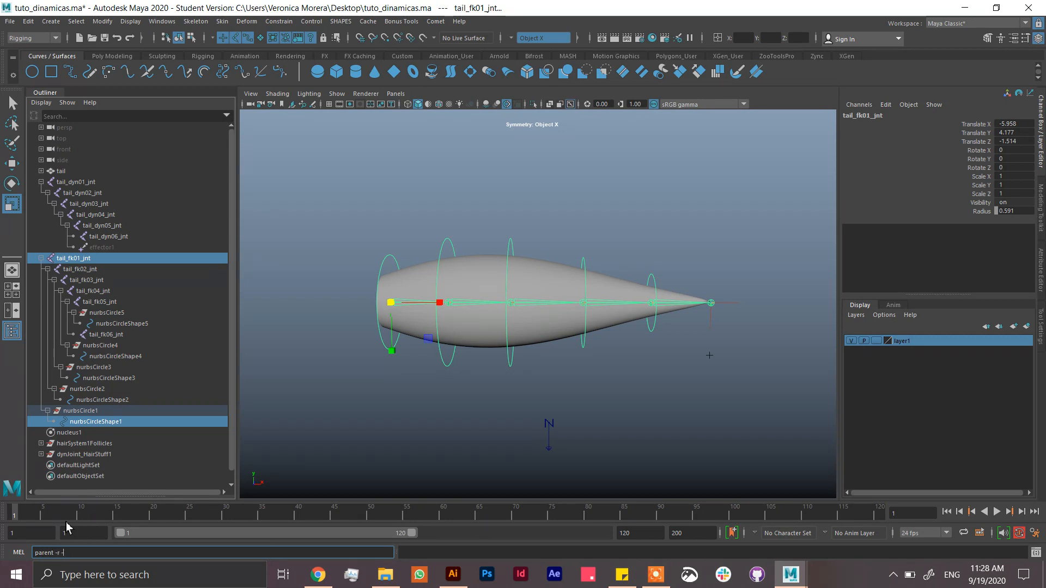
text(parent -r -s)
key(Return)
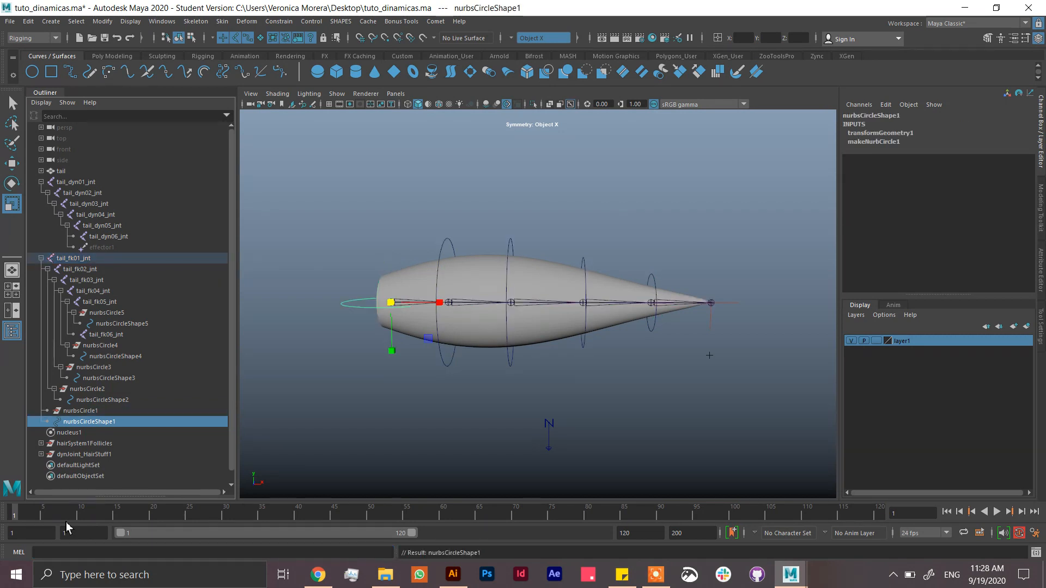
Parent nurbsCircleShape2 directly to tail_fk02_jnt with the MEL command "parent -r -s".
click(118, 400)
ctrl+click(102, 270)
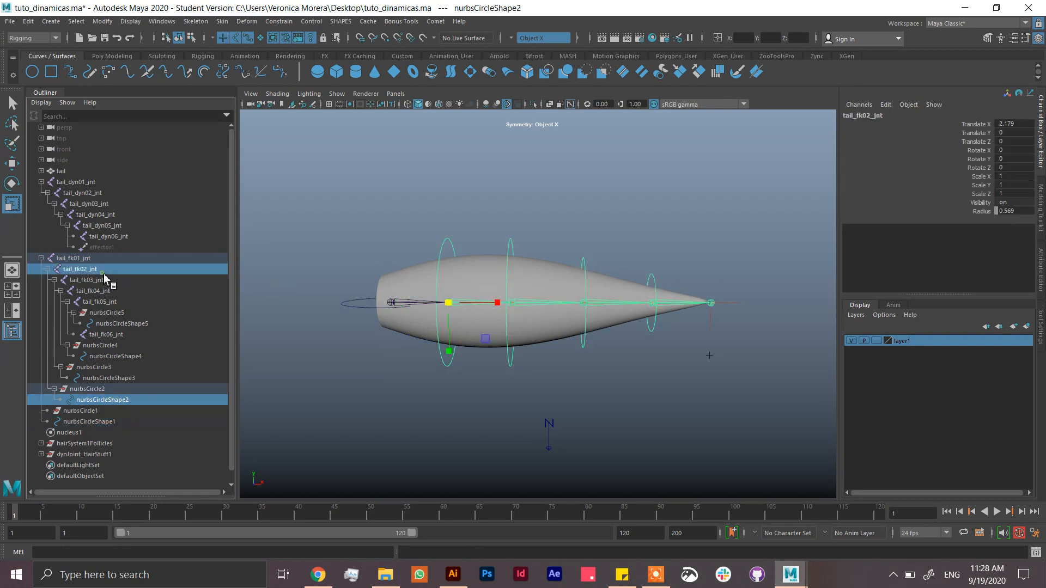
click(100, 552)
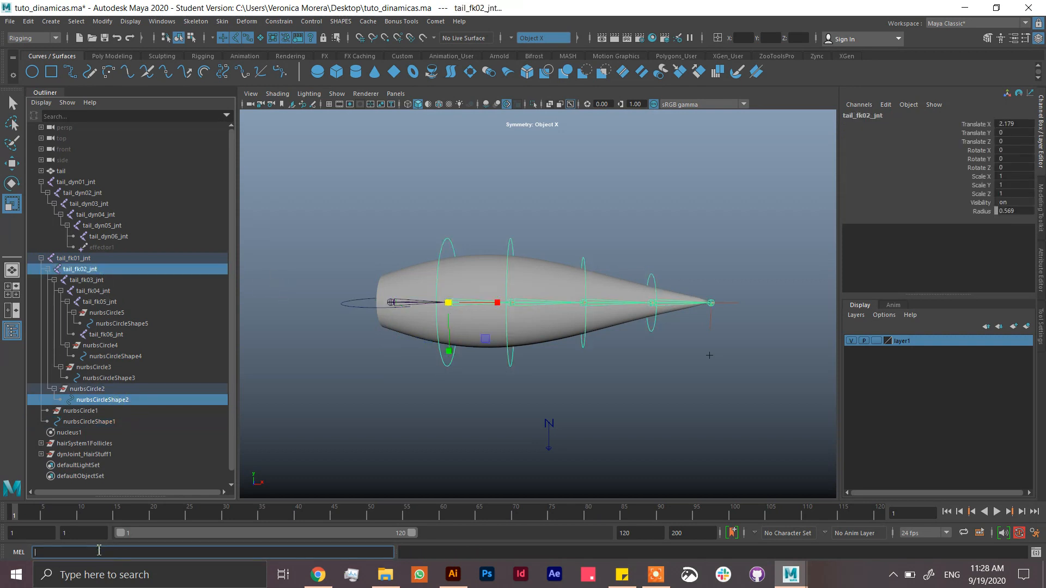
key(Return)
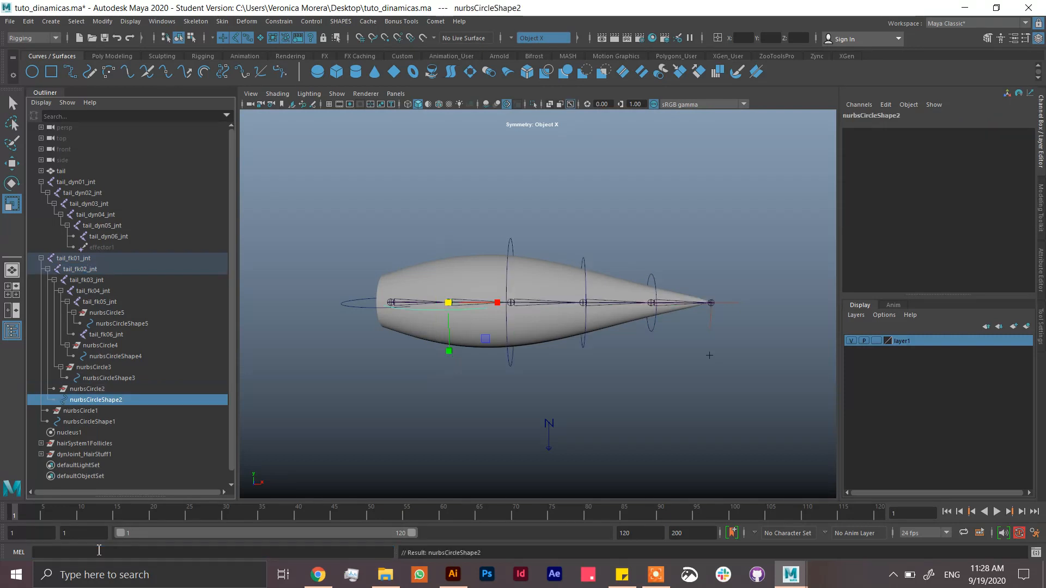
Parent nurbsCircleShape3 directly to tail_fk03_jnt with the MEL command "parent -r -s".
click(126, 380)
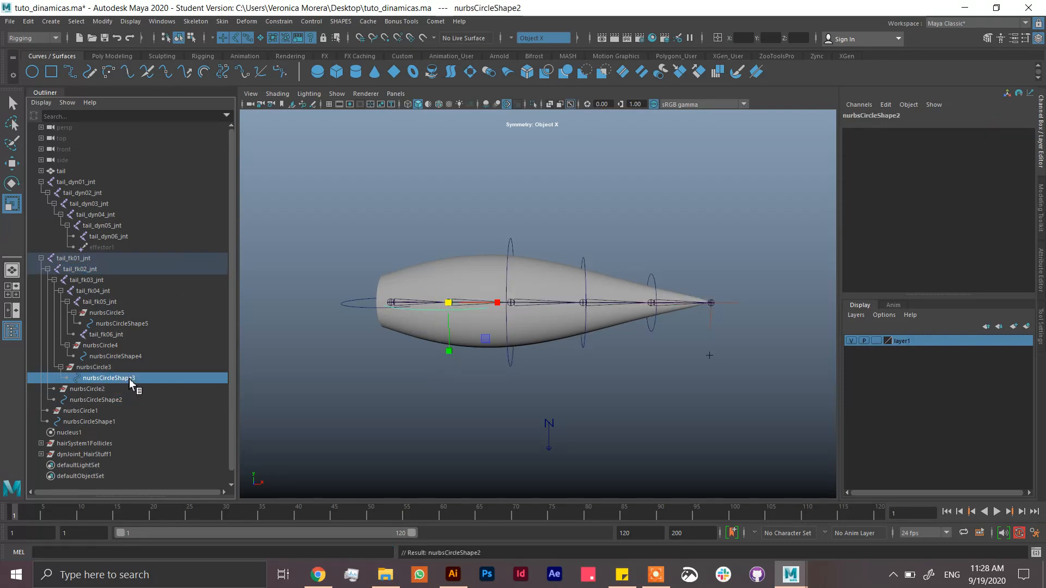
ctrl+click(109, 288)
key(ctrl+z)
ctrl+click(104, 284)
click(80, 551)
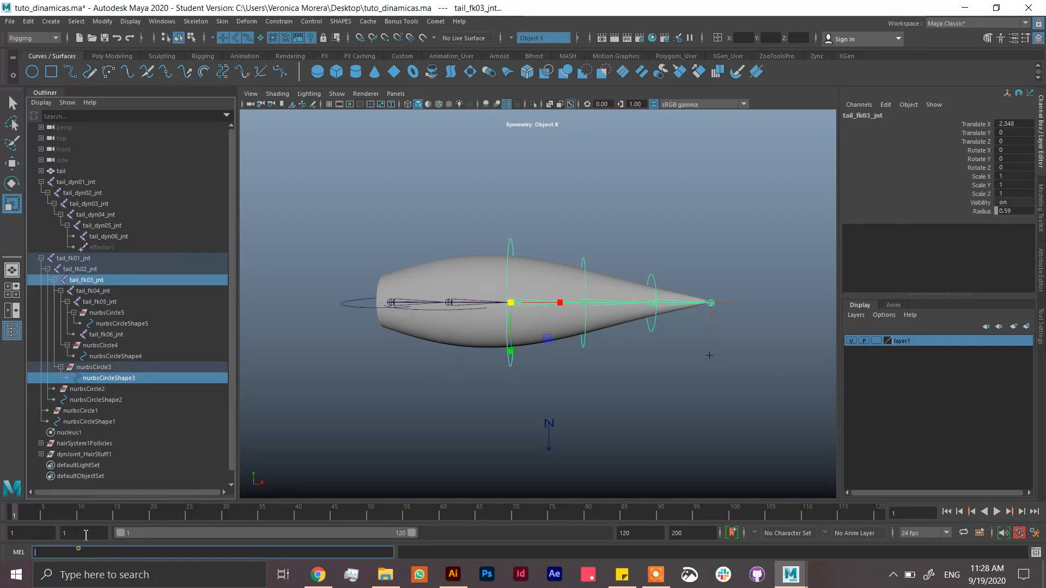
text(parent -r -s)
key(Return)
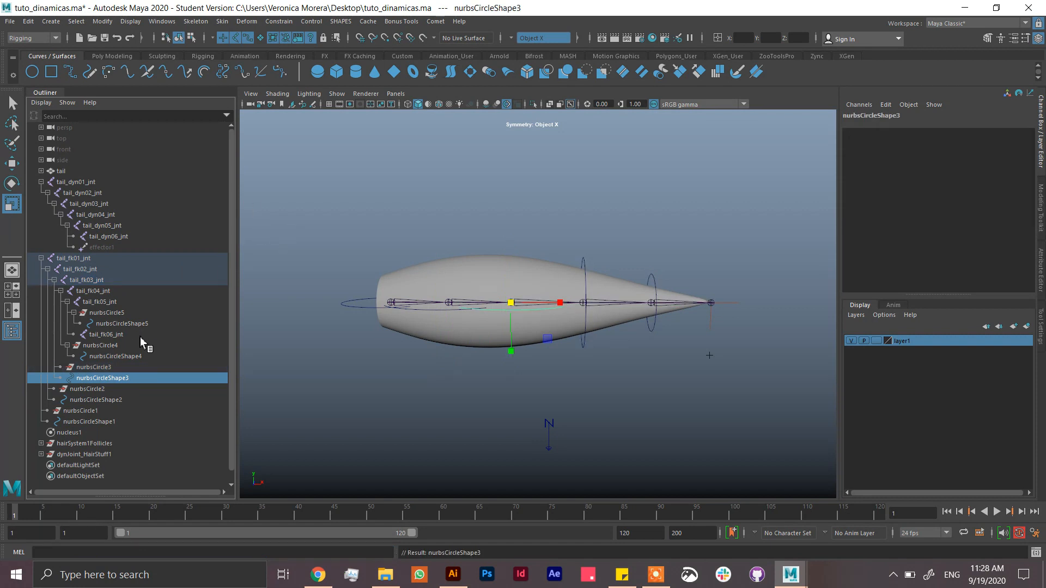
Parent nurbsCircleShape4 directly to tail_fk04_jnt with the MEL command "parent -r -s".
click(128, 356)
ctrl+click(104, 291)
click(85, 550)
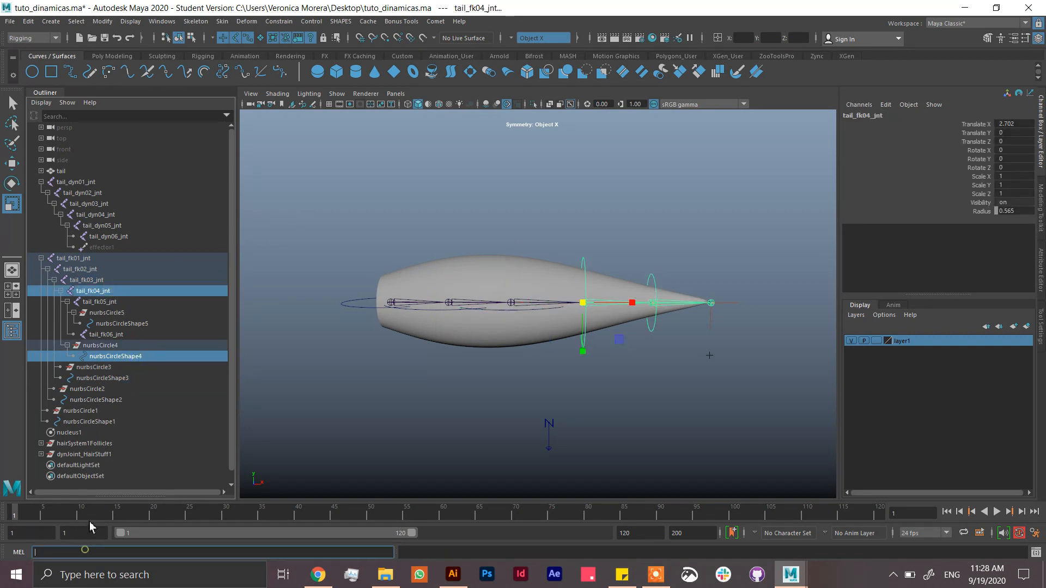
key(ctrl+v)
key(Return)
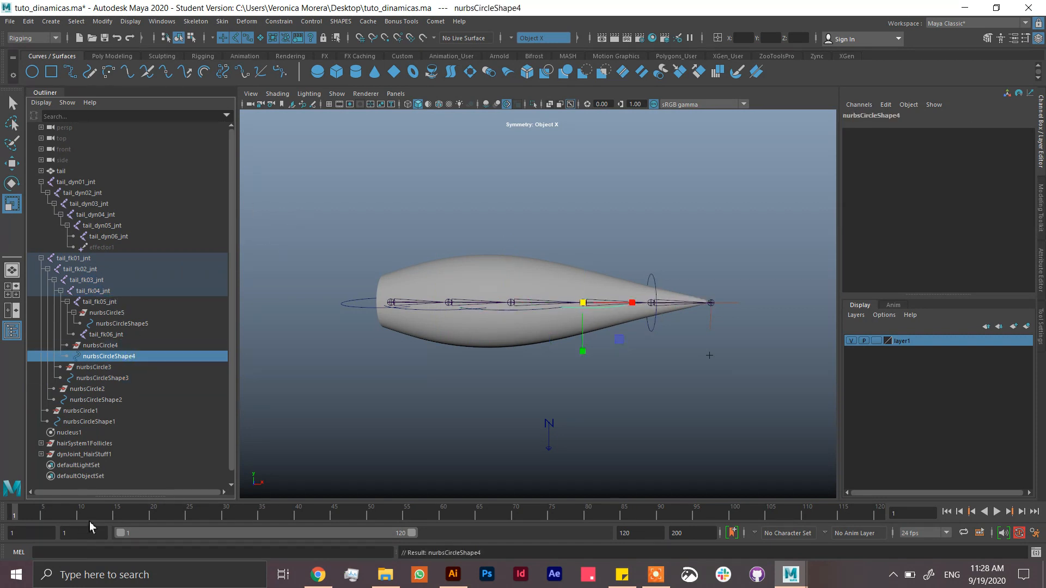
Parent nurbsCircleShape5 directly to tail_fk05_jnt with the MEL command "parent -r -s".
click(132, 323)
ctrl+click(118, 295)
ctrl+click(123, 294)
ctrl+click(115, 309)
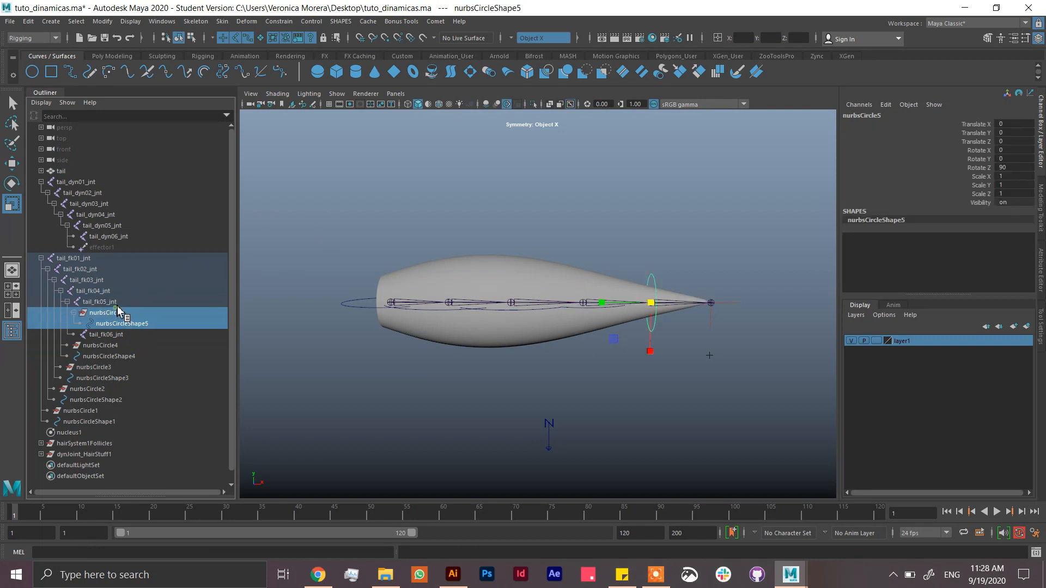
ctrl+click(117, 312)
ctrl+click(104, 302)
click(91, 553)
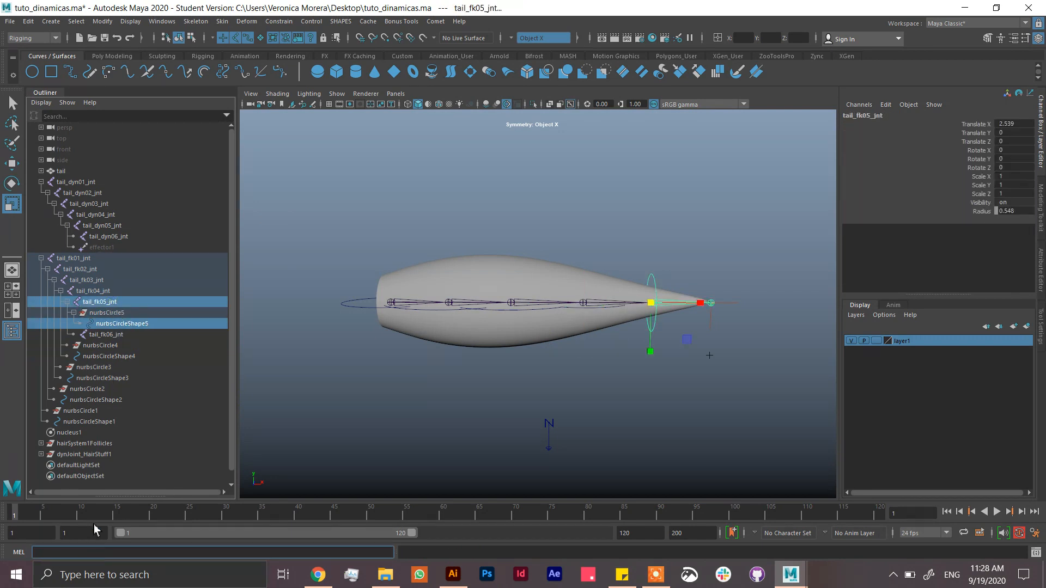
key(ctrl+v)
key(Return)
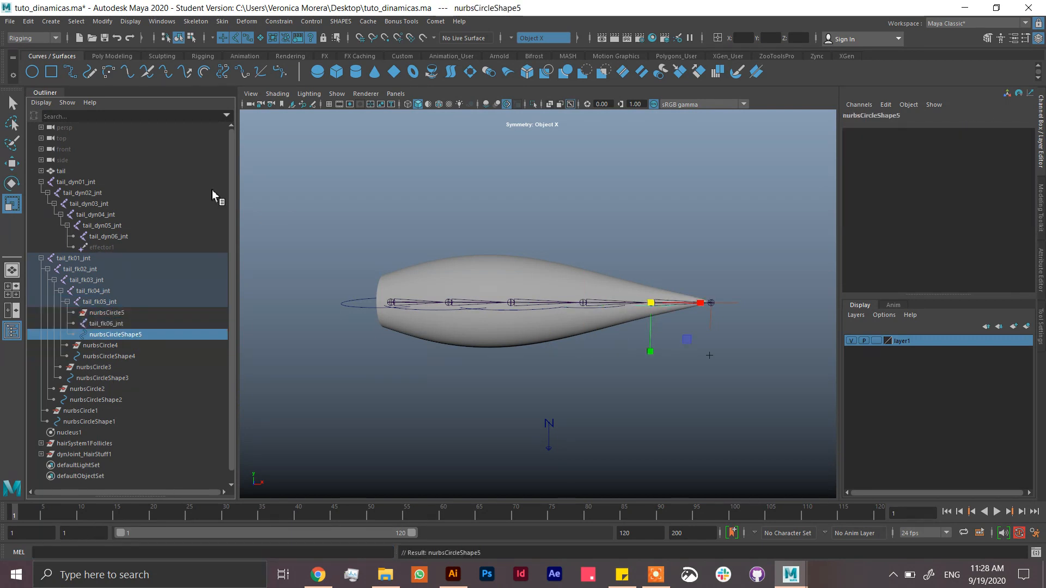
Delete the five empty transforms nurbsCircle1 to nurbsCircle5 and hide shape nodes in the Outliner.
click(87, 412)
click(94, 421)
click(96, 411)
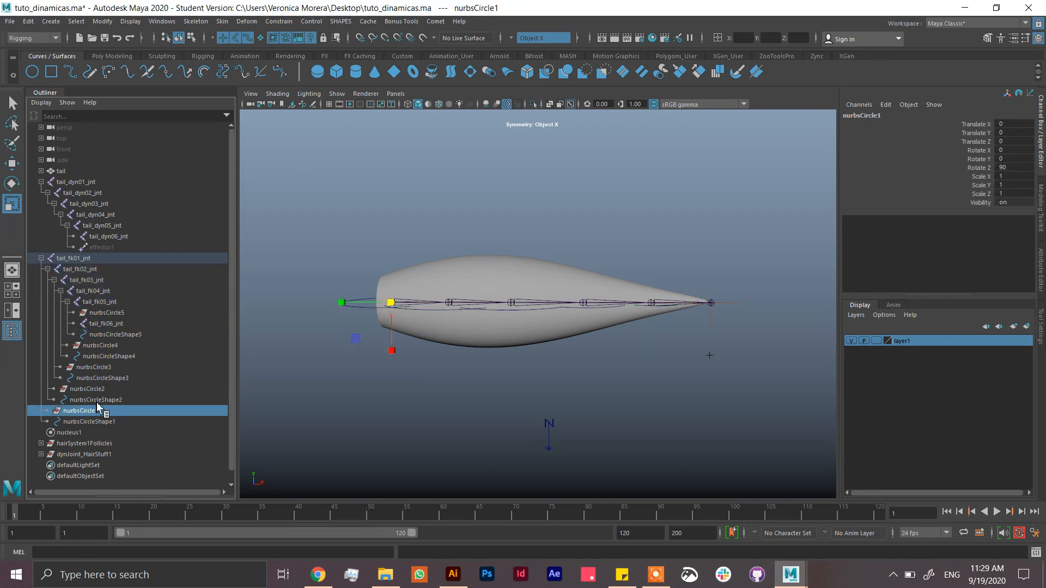
ctrl+click(104, 389)
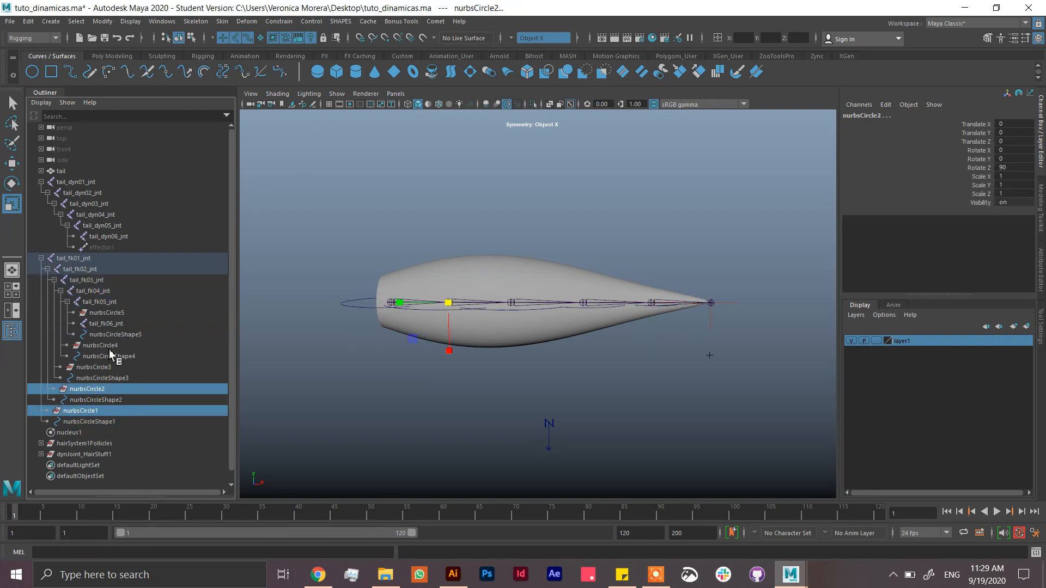
ctrl+click(109, 346)
ctrl+click(105, 369)
ctrl+click(116, 313)
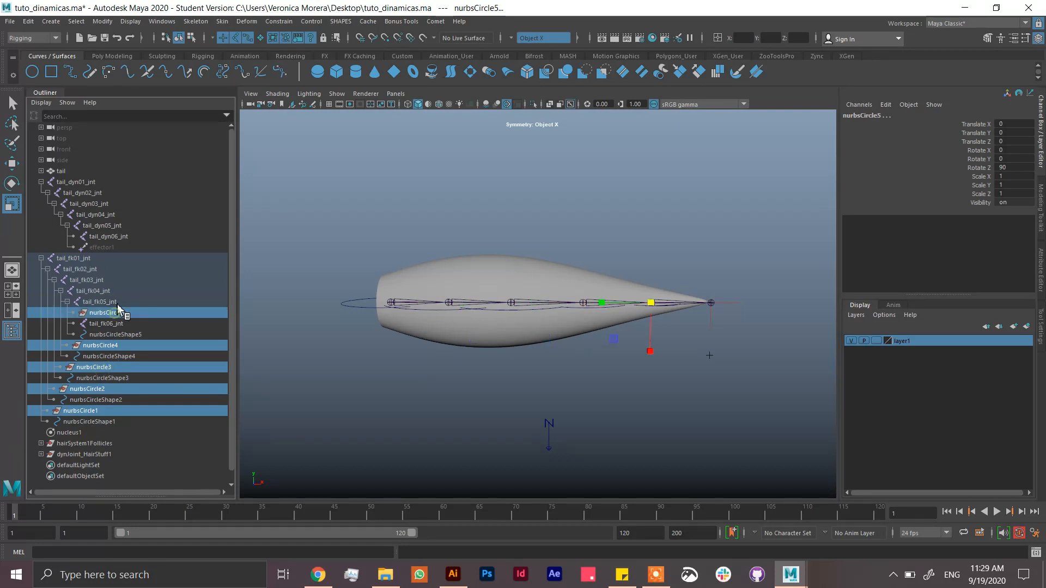
key(Delete)
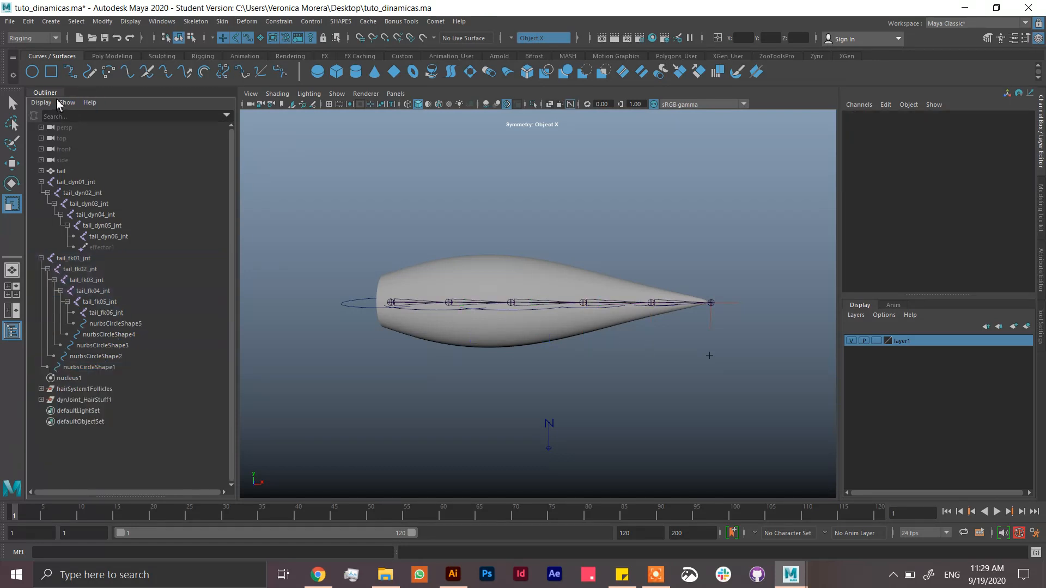
click(41, 102)
click(59, 138)
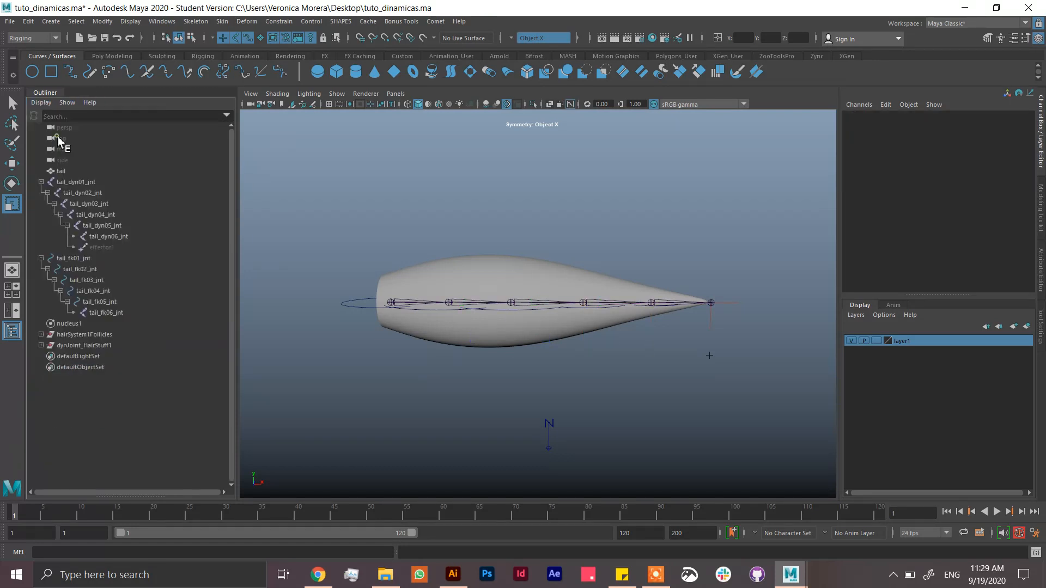
Select tail_fk01_jnt through tail_fk05_jnt and apply Comet's zeroOut to give each joint a zero group.
click(74, 259)
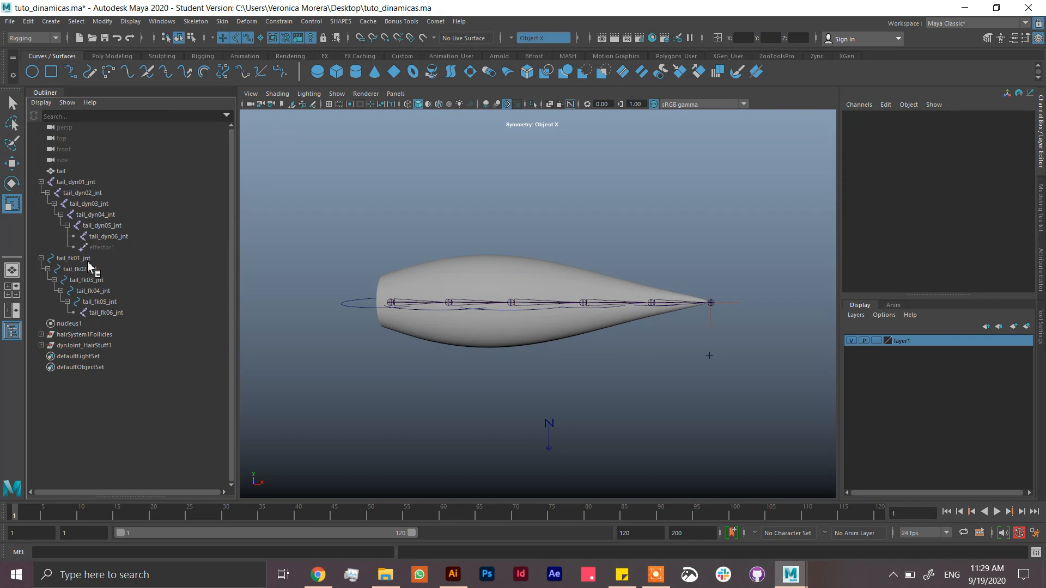
shift+click(113, 306)
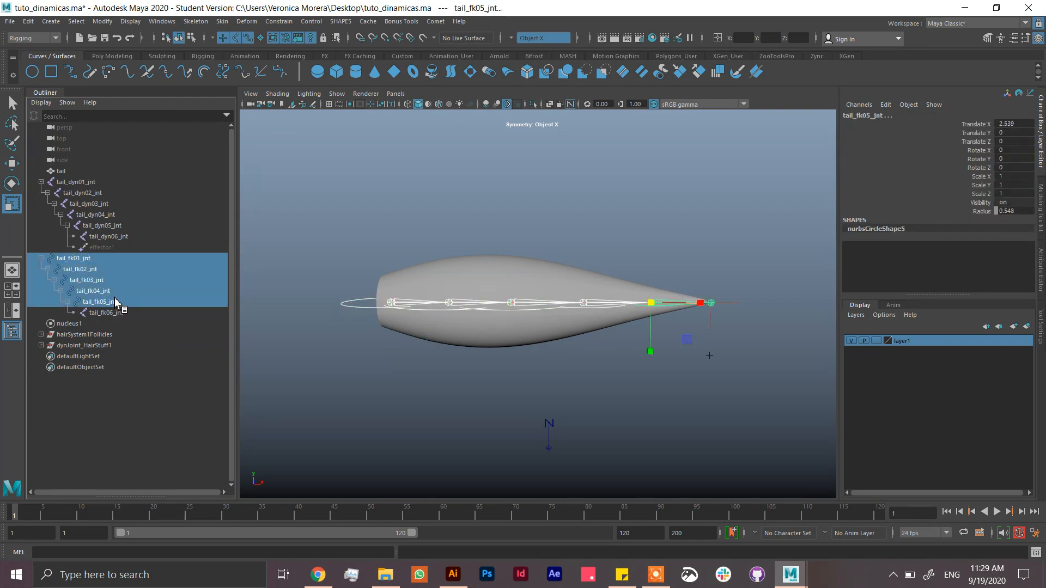
drag(112, 279, 119, 294)
click(122, 293)
click(101, 258)
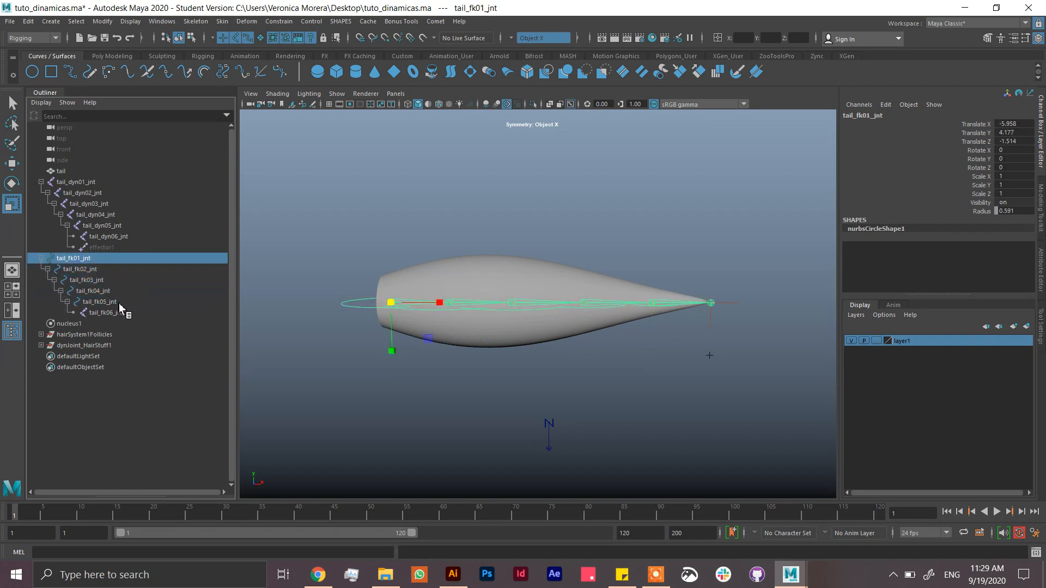
shift+click(118, 303)
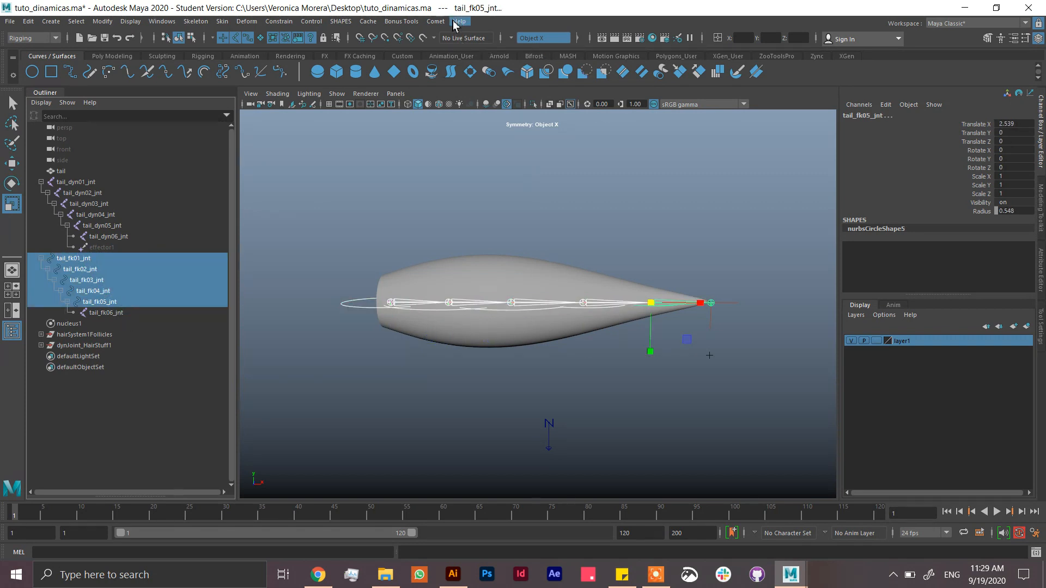
click(436, 21)
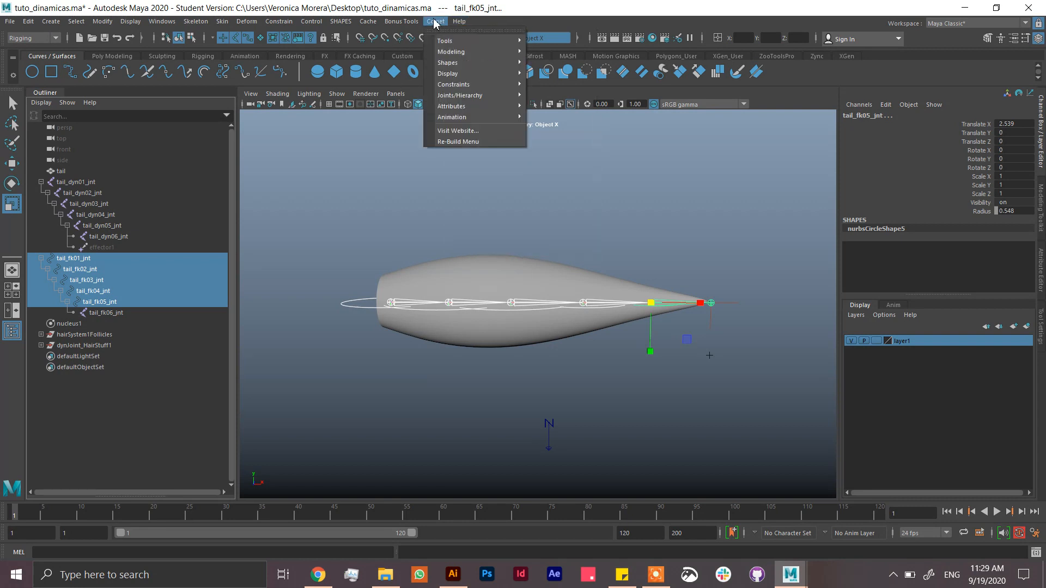
mouse_move(467, 98)
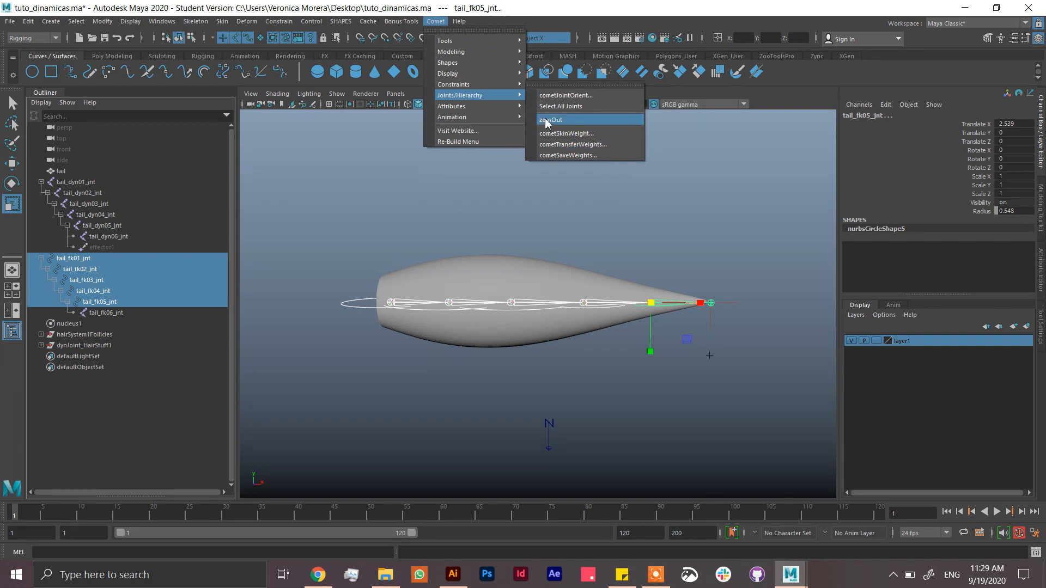
click(563, 121)
click(435, 21)
mouse_move(475, 95)
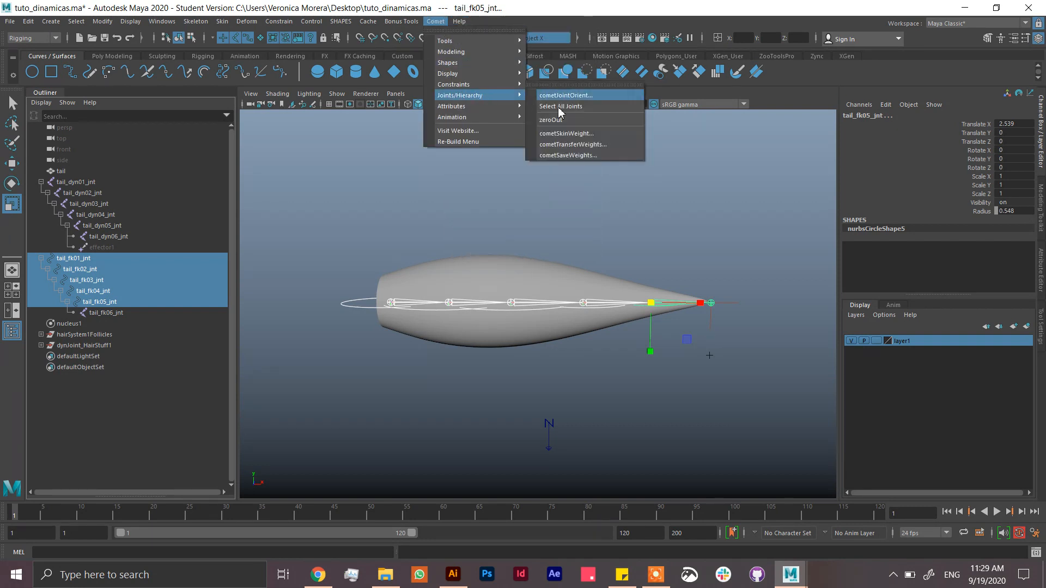
click(564, 121)
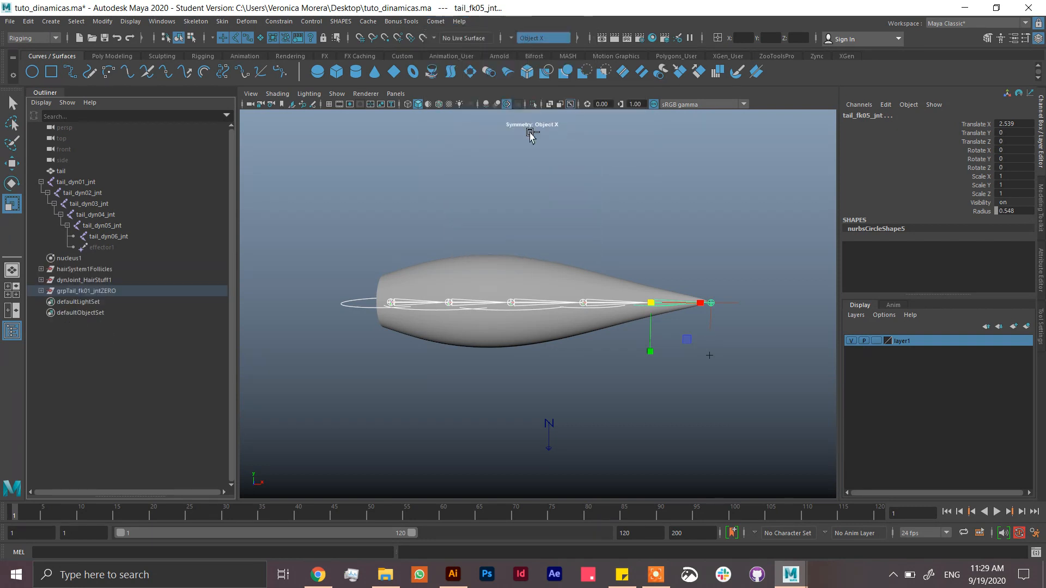
Expand the grpTail_fk01_jntZERO hierarchy and compare the transform values of the group and tail_fk01_jnt.
shift+click(41, 290)
click(109, 291)
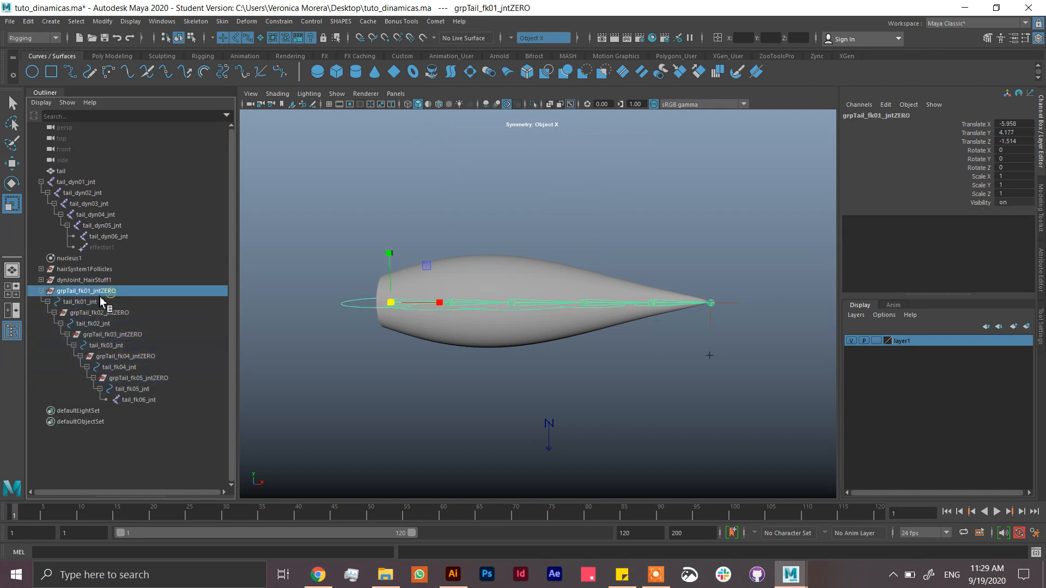
click(79, 302)
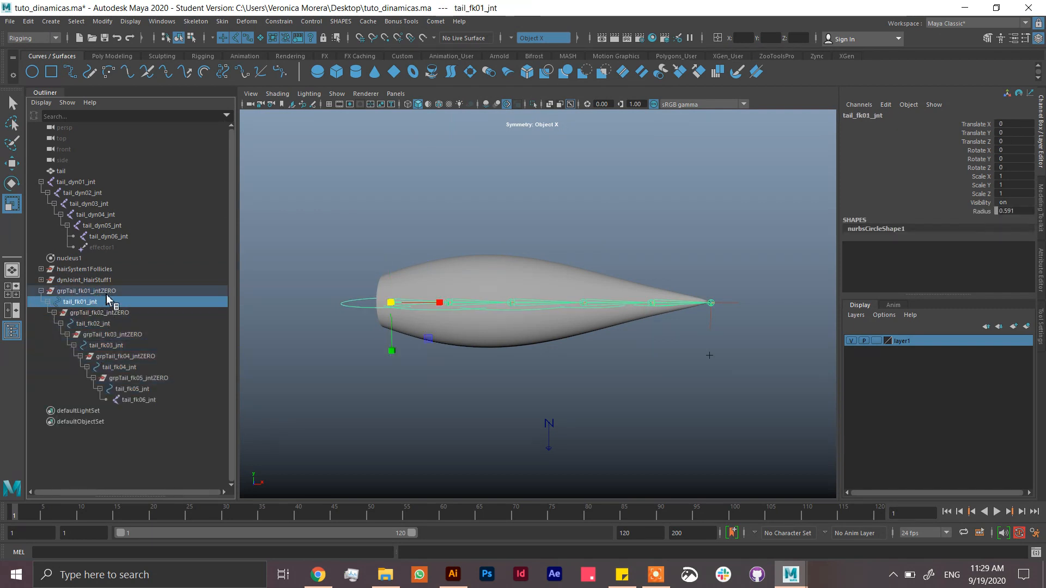
click(106, 291)
click(98, 302)
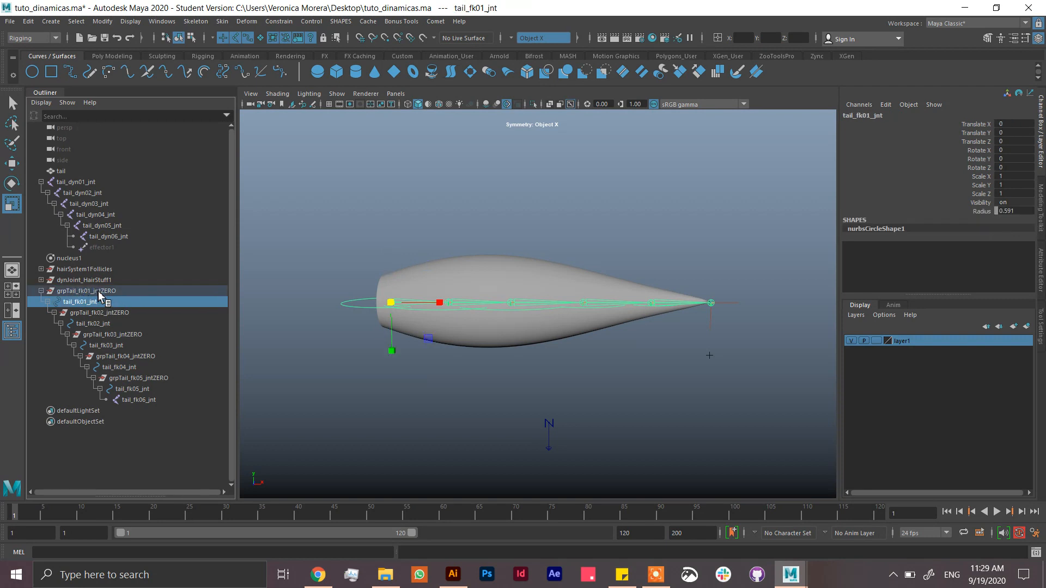
click(99, 291)
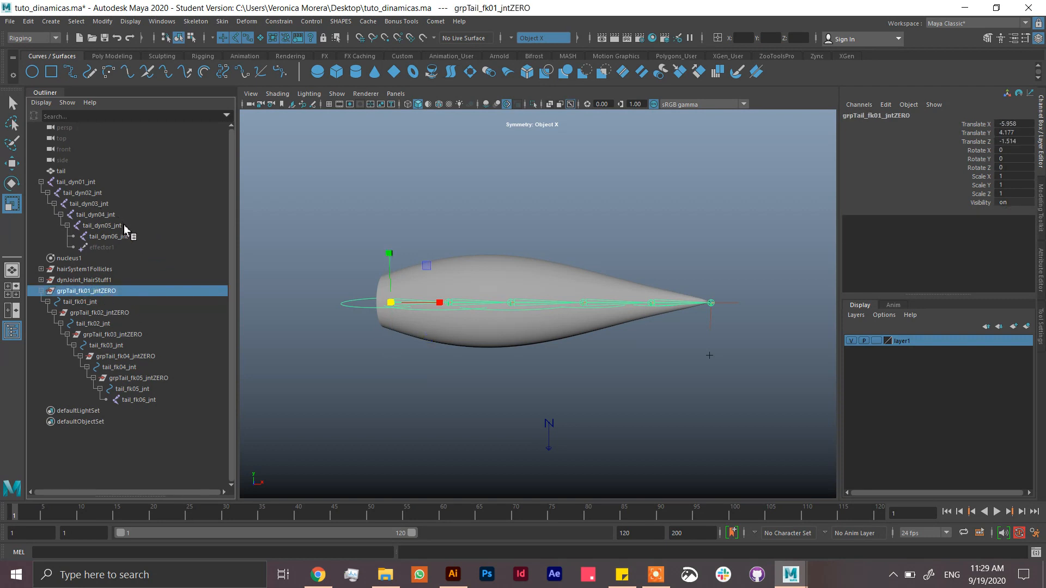
Create a Comet cube control shape at tail_fk06_jnt and name it dynamics_ctrl.
click(157, 398)
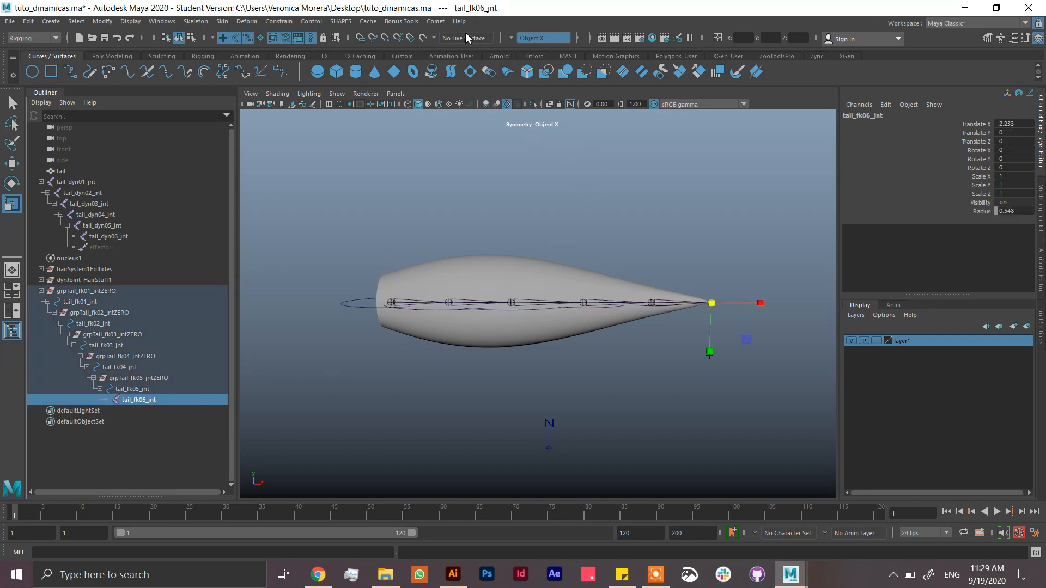
click(436, 22)
mouse_move(464, 64)
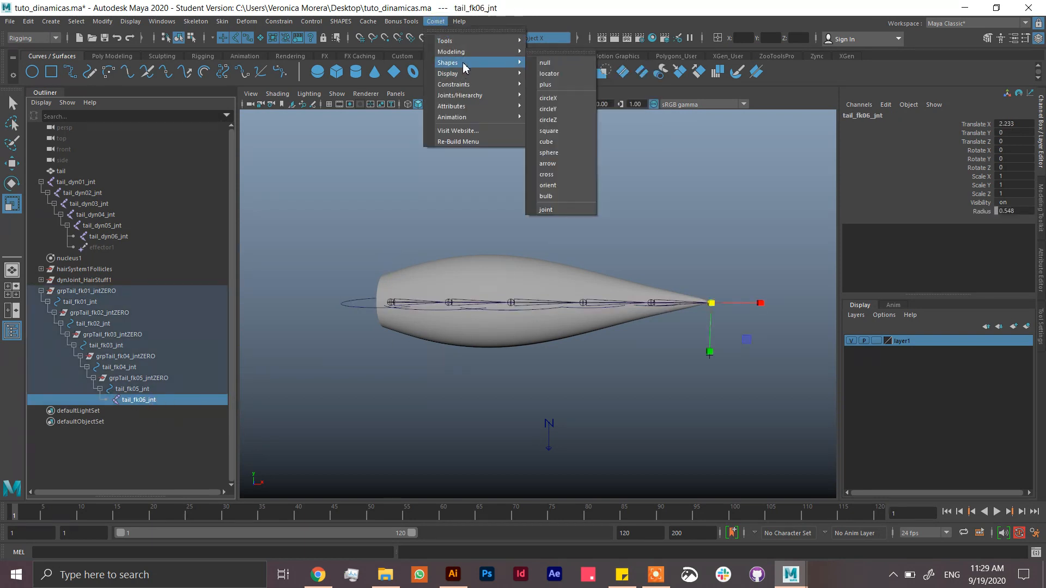
click(554, 144)
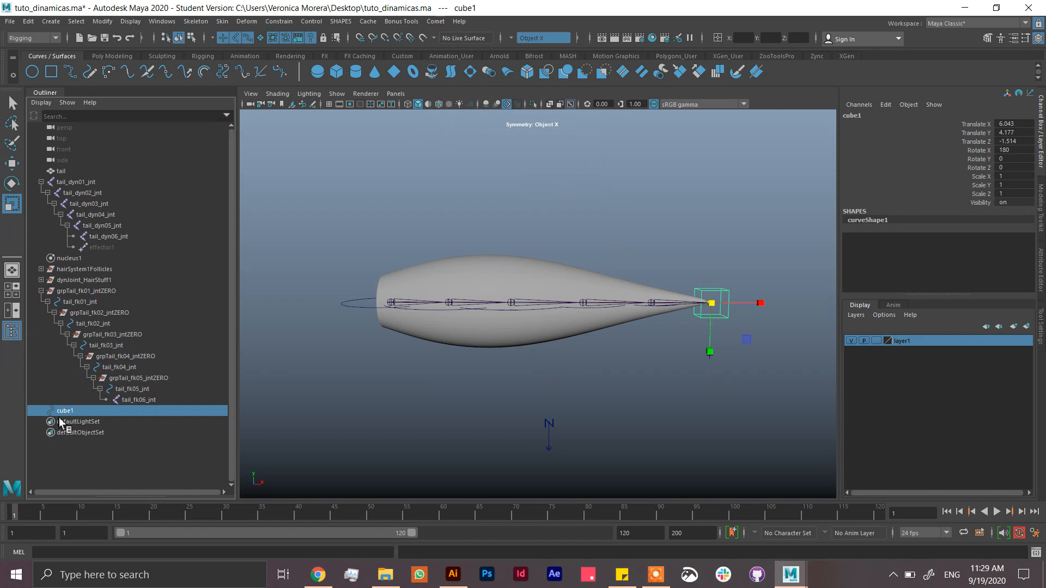
double_click(79, 411)
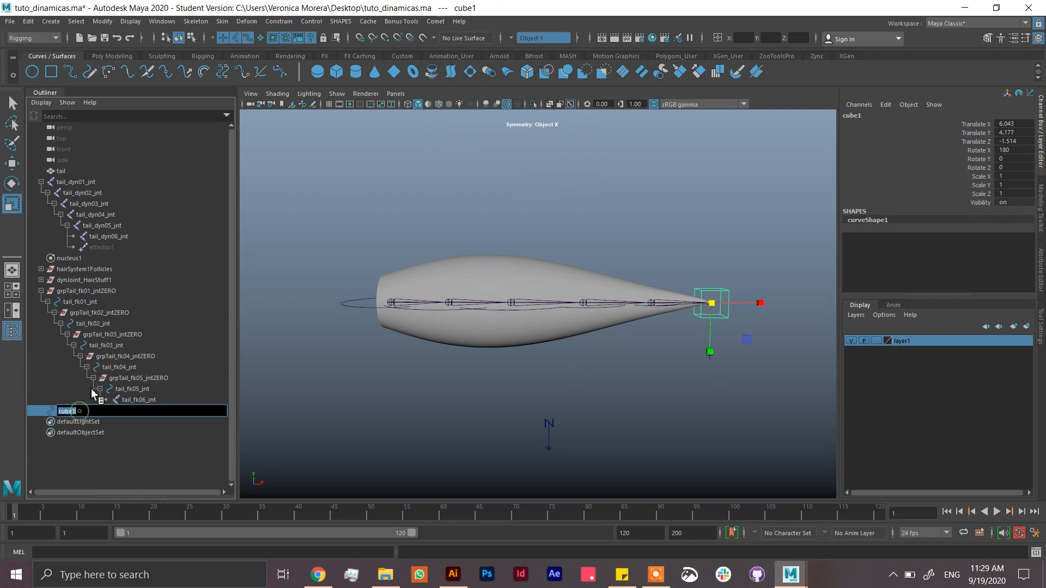
text(dynamics_ctrl)
key(Return)
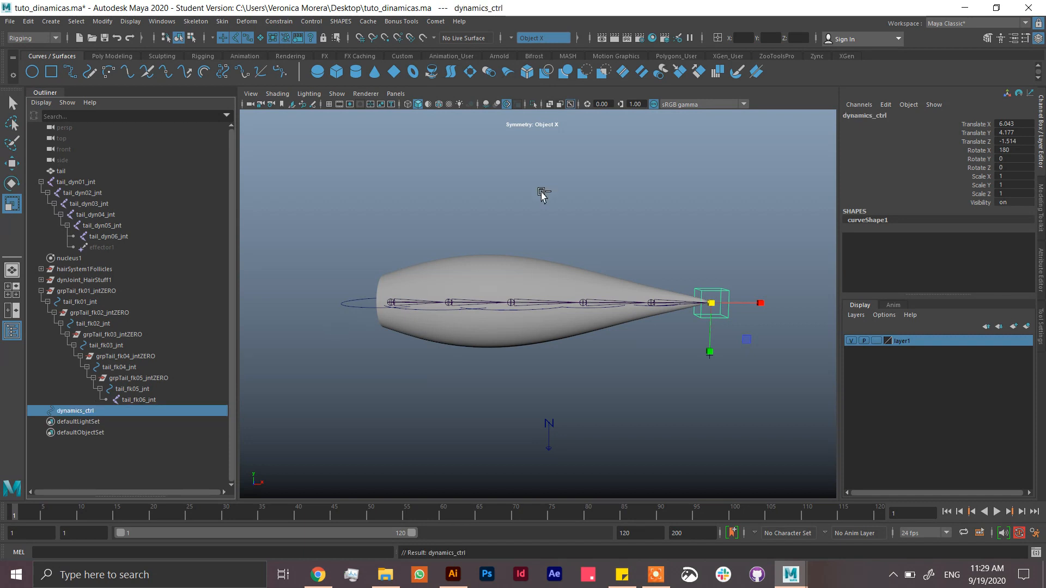
Apply Comet's zeroOut to dynamics_ctrl to place it in a zero group.
click(436, 21)
mouse_move(474, 98)
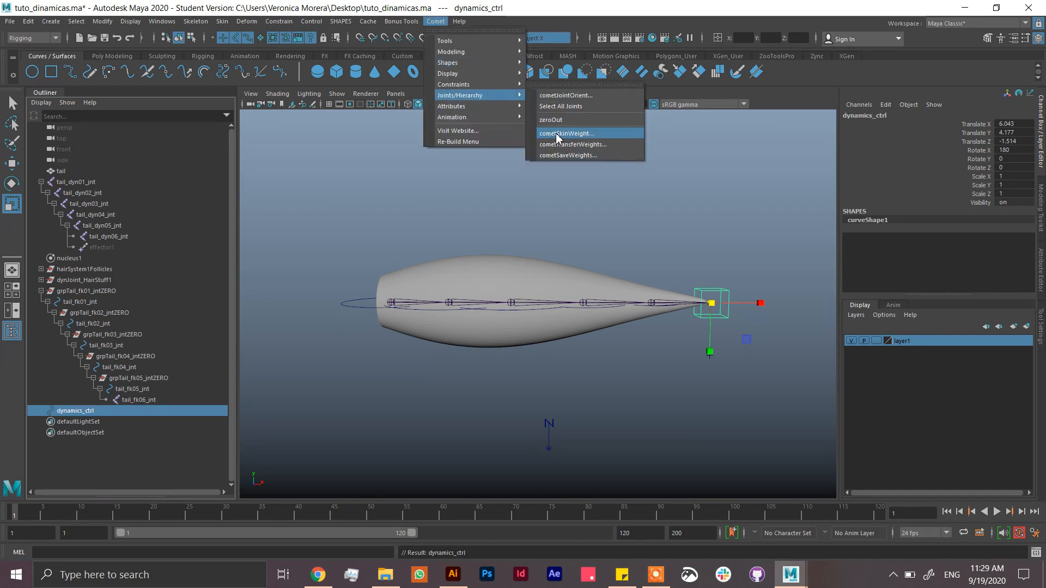
click(563, 124)
Lock and hide all translate, rotate, scale and visibility channels of dynamics_ctrl.
drag(984, 206, 978, 125)
right_click(975, 142)
click(947, 408)
key(r)
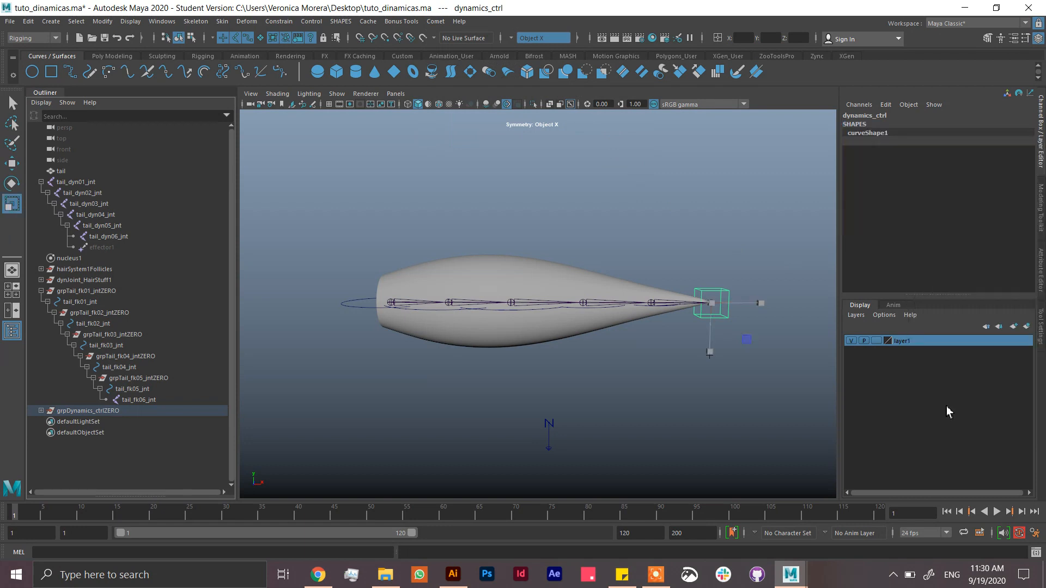
Add a keyable float attribute named dynamic_onOff to dynamics_ctrl with a minimum of 0 and a maximum of 1.
click(872, 115)
click(886, 104)
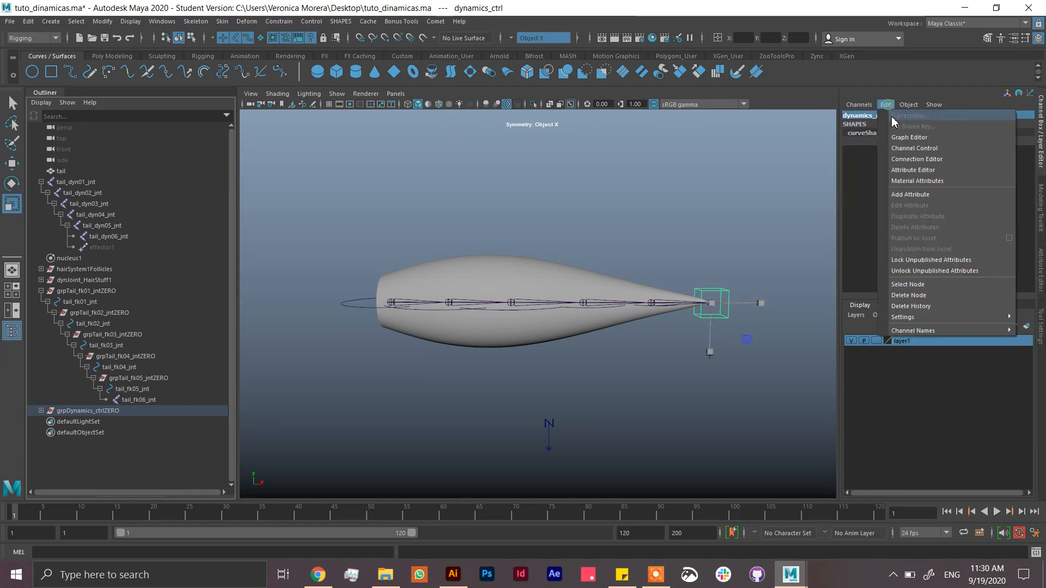
click(908, 192)
click(454, 239)
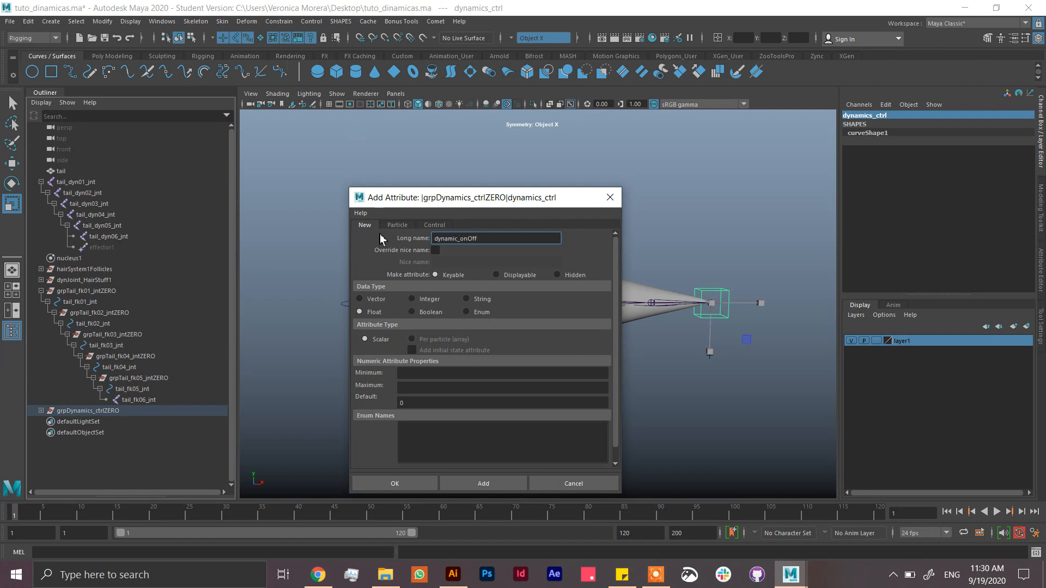
click(415, 372)
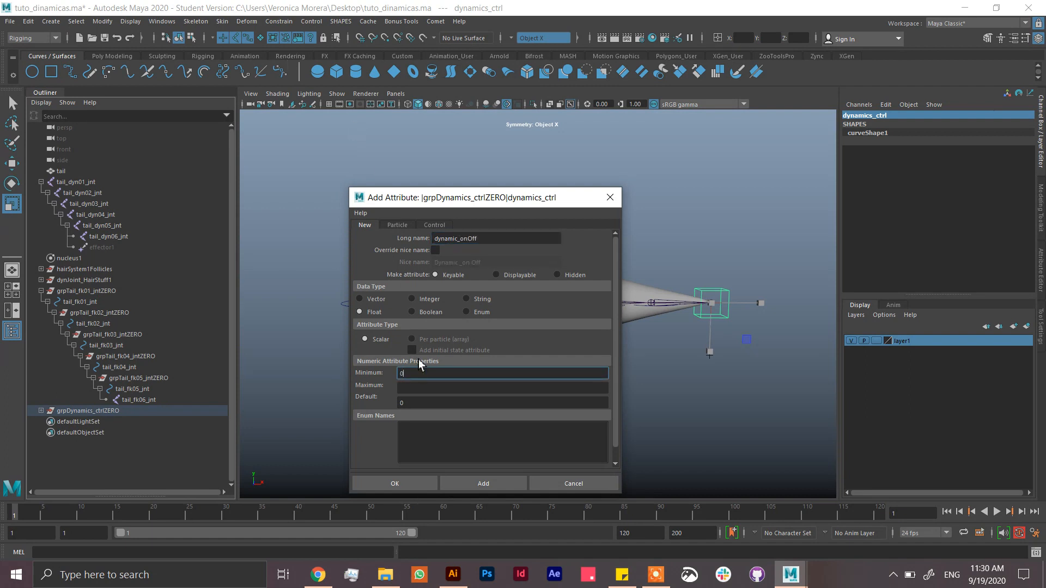
key(Tab)
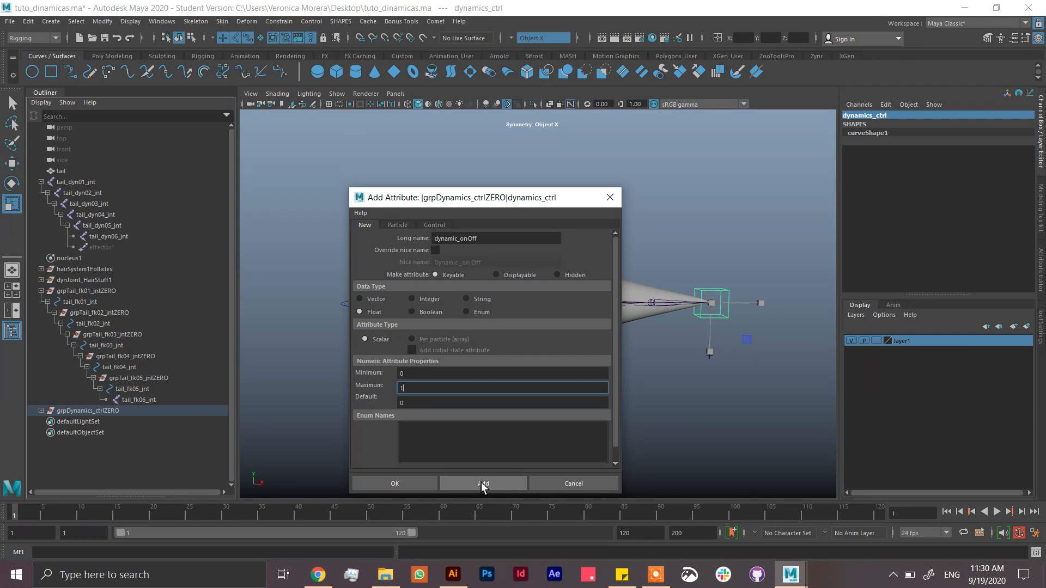
click(485, 484)
click(570, 484)
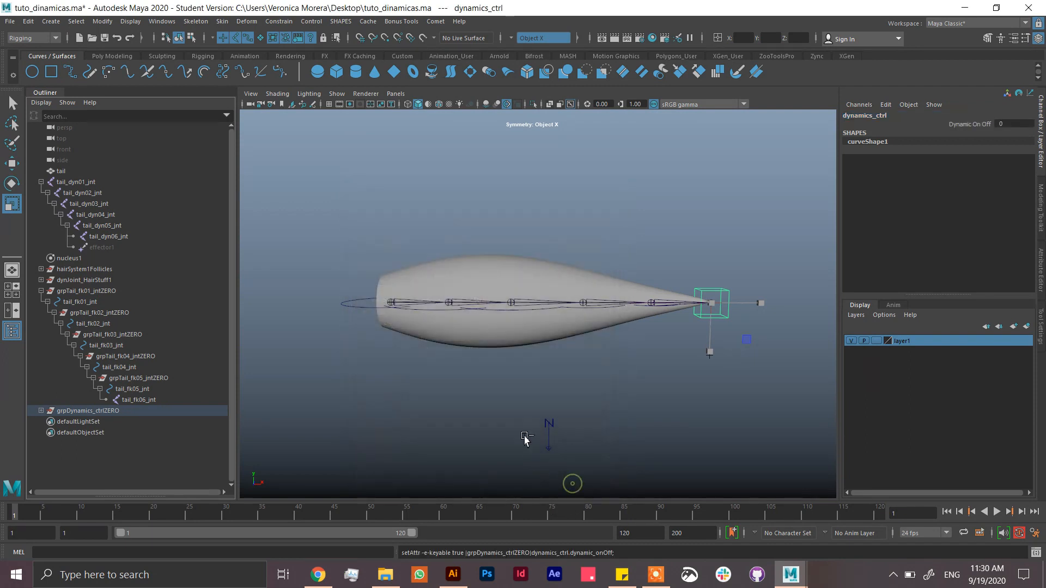
Parent grpDynamics_ctrlZERO under tail_fk05_jnt in the FK chain hierarchy.
click(106, 411)
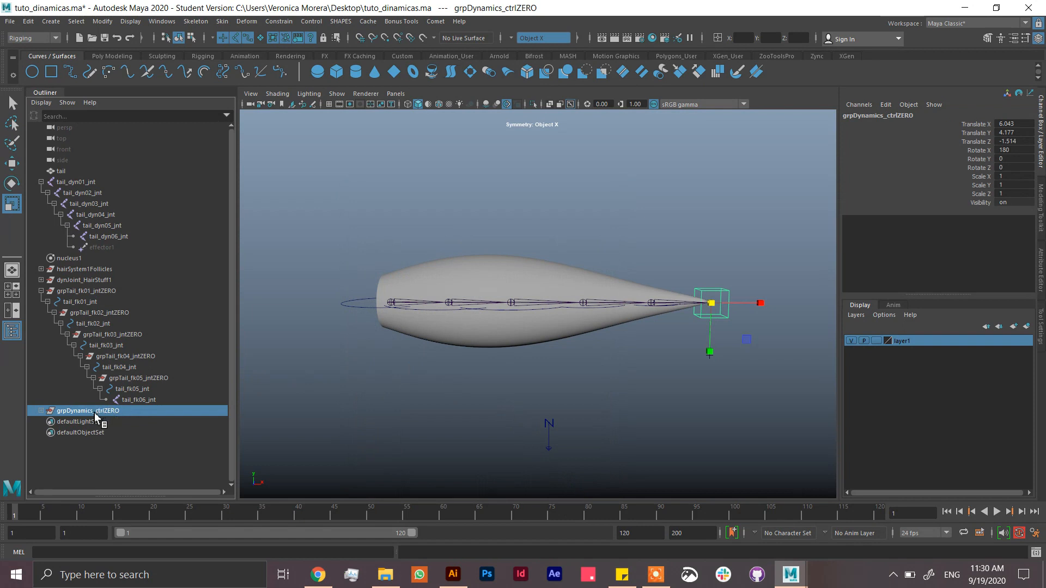
middle_drag(110, 407, 138, 395)
click(144, 401)
click(151, 412)
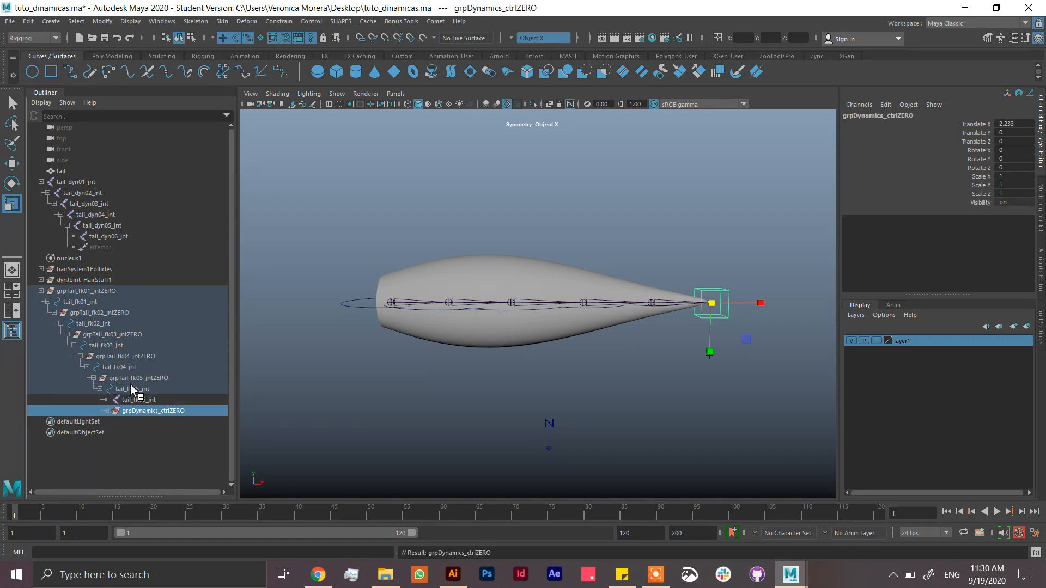
click(624, 252)
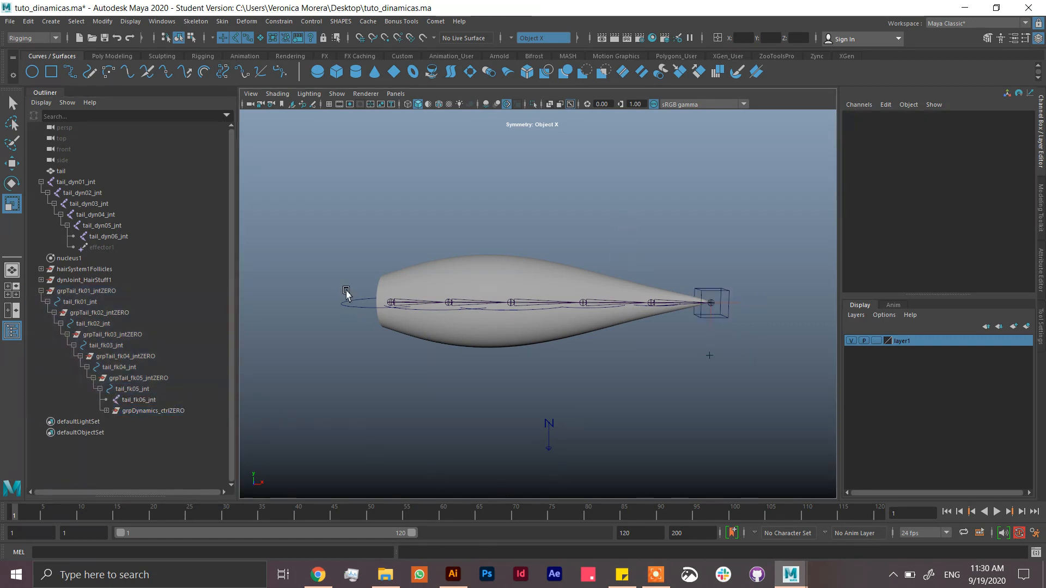
Select the FK circle controls and all of their control vertices in component mode.
alt+drag(466, 388, 374, 323)
click(375, 322)
alt+drag(485, 367, 478, 419)
click(478, 418)
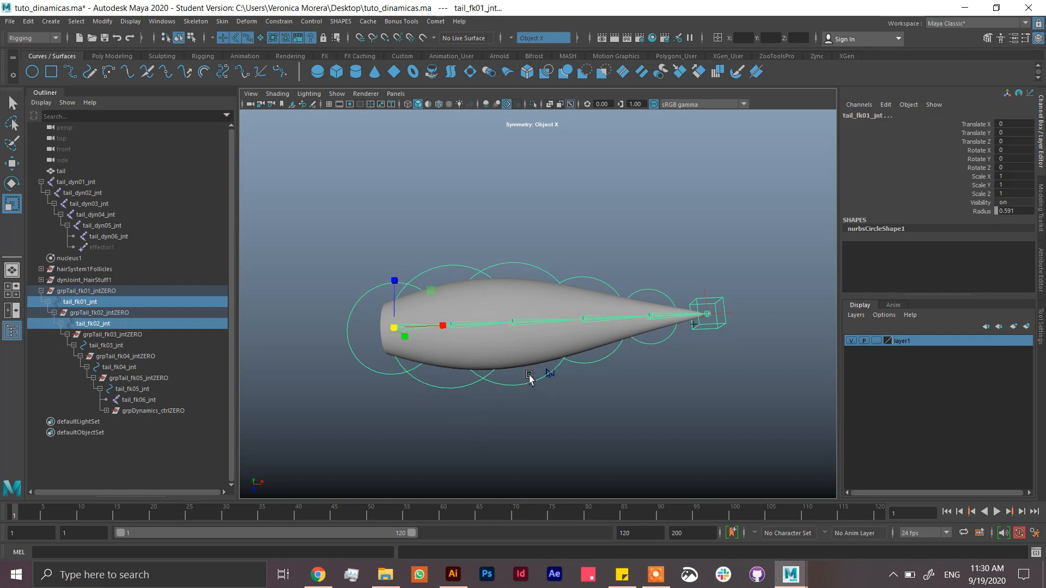
shift+click(523, 381)
shift+click(602, 355)
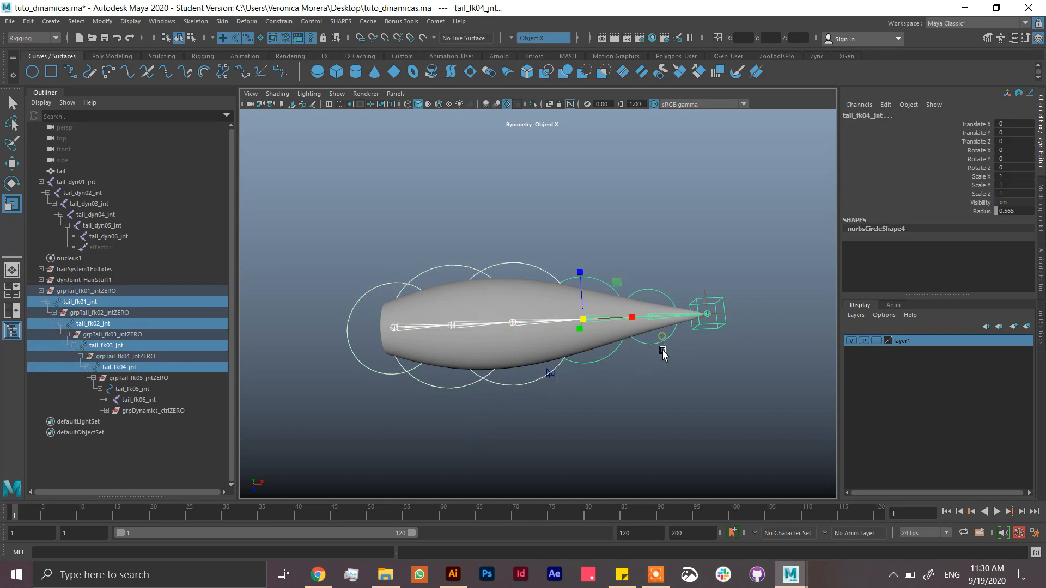
click(191, 38)
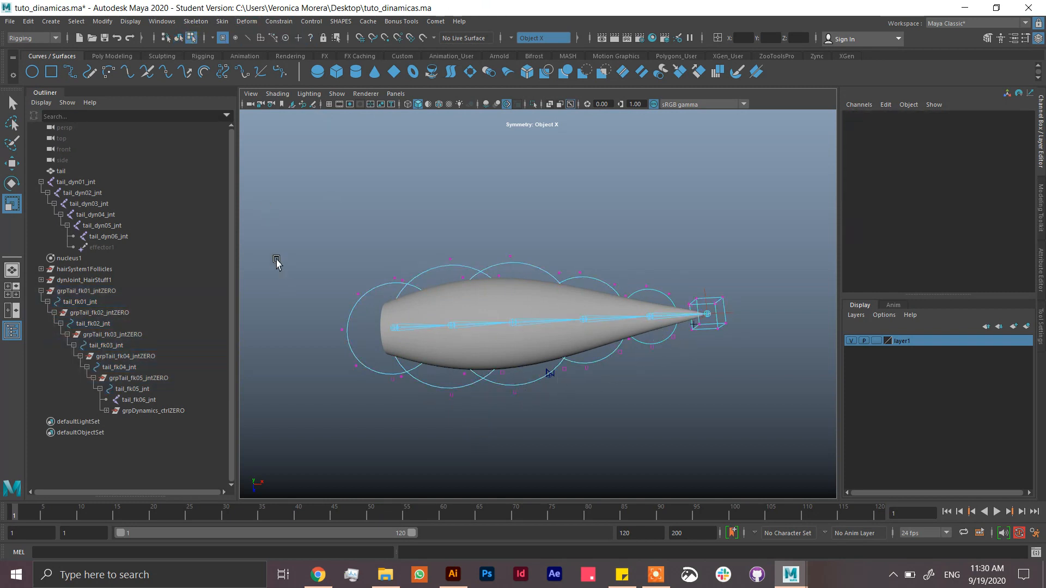
drag(286, 205, 687, 451)
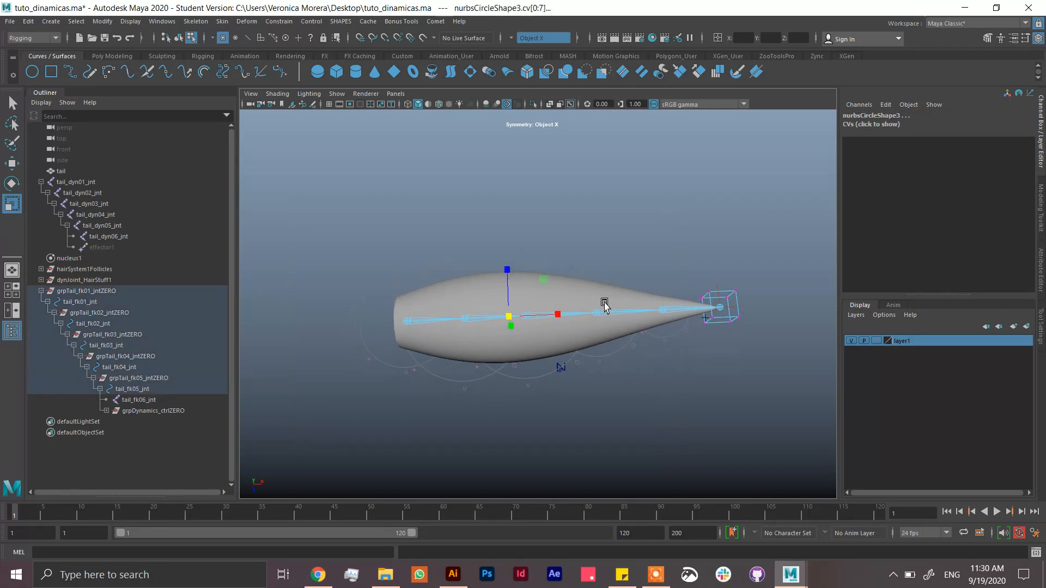
Turn symmetry off and rotate the circles' control vertices upright, perpendicular to the joint chain, finishing back in object selection mode.
alt+drag(604, 303, 567, 245)
click(515, 39)
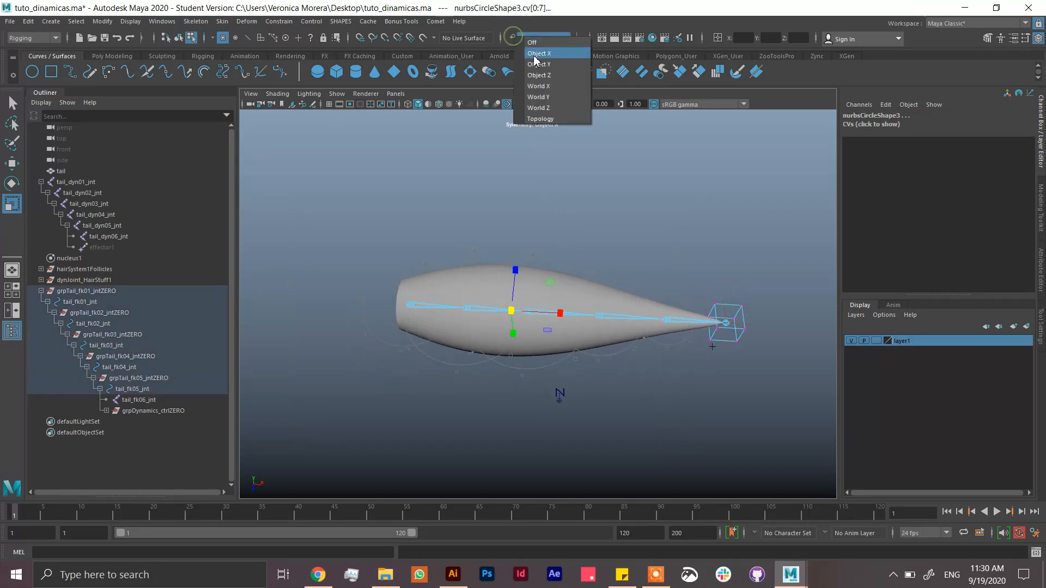
click(531, 48)
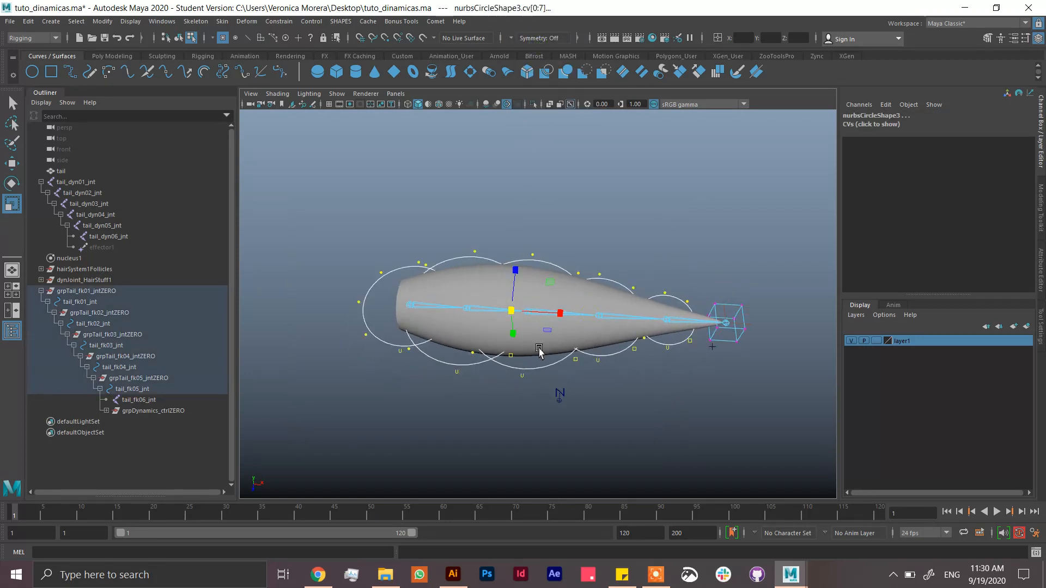
key(e)
right_drag(521, 315, 518, 408)
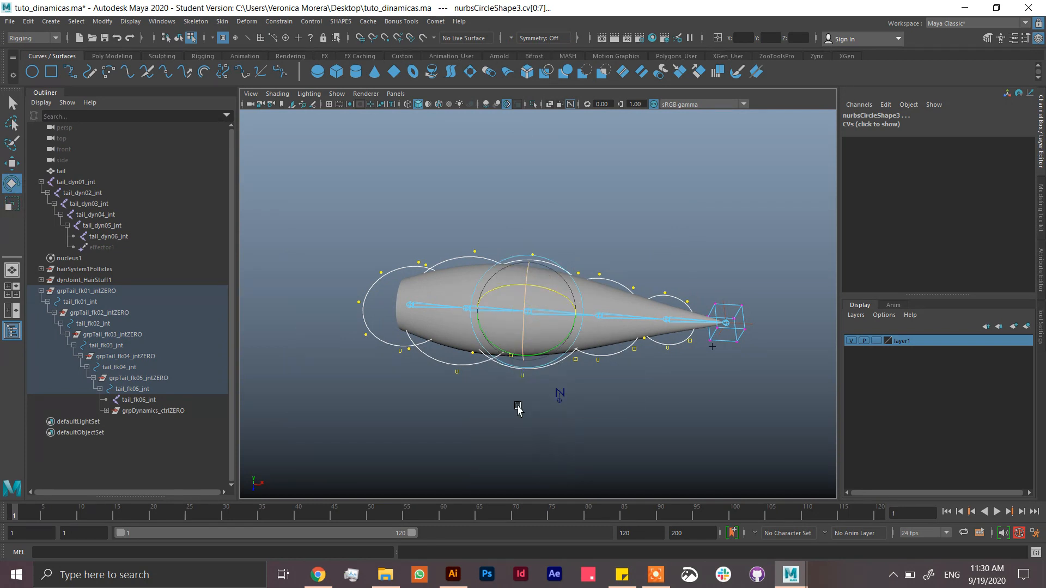
drag(561, 290, 560, 253)
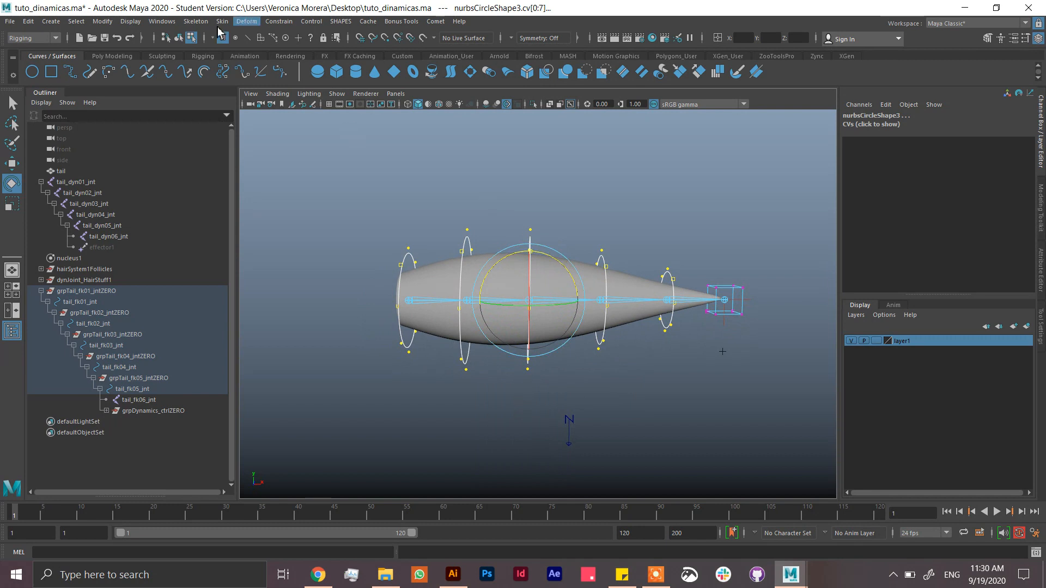
click(180, 38)
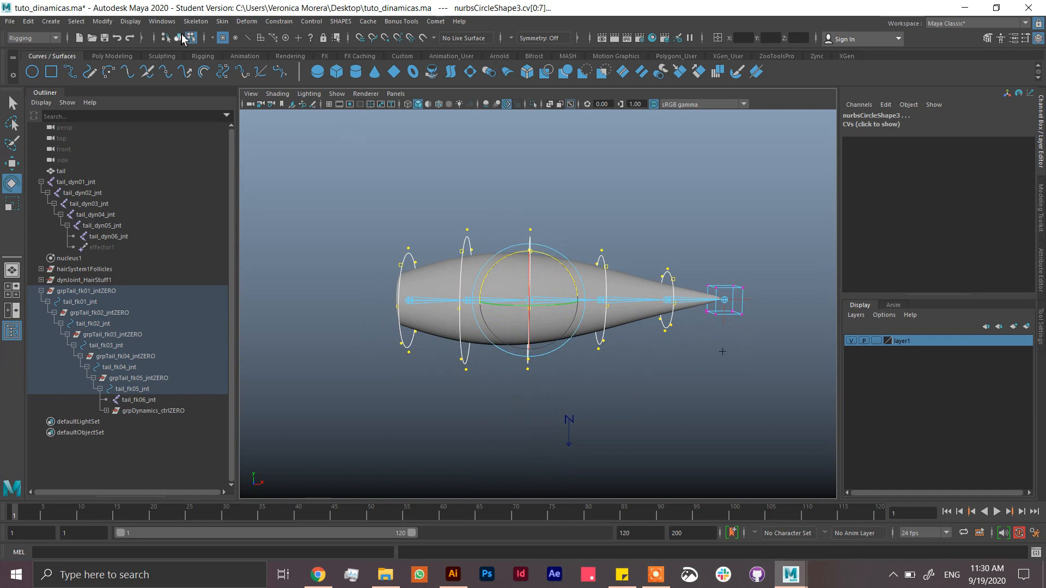
click(567, 228)
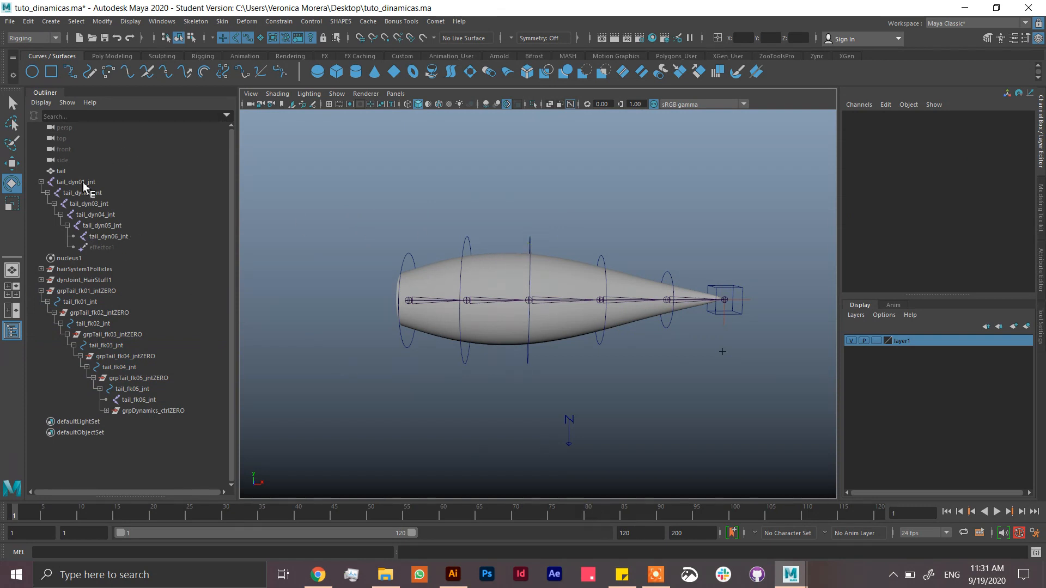
Parent constrain grpTail_fk01_jntZERO to tail_dyn01_jnt.
middle_drag(83, 183, 104, 195)
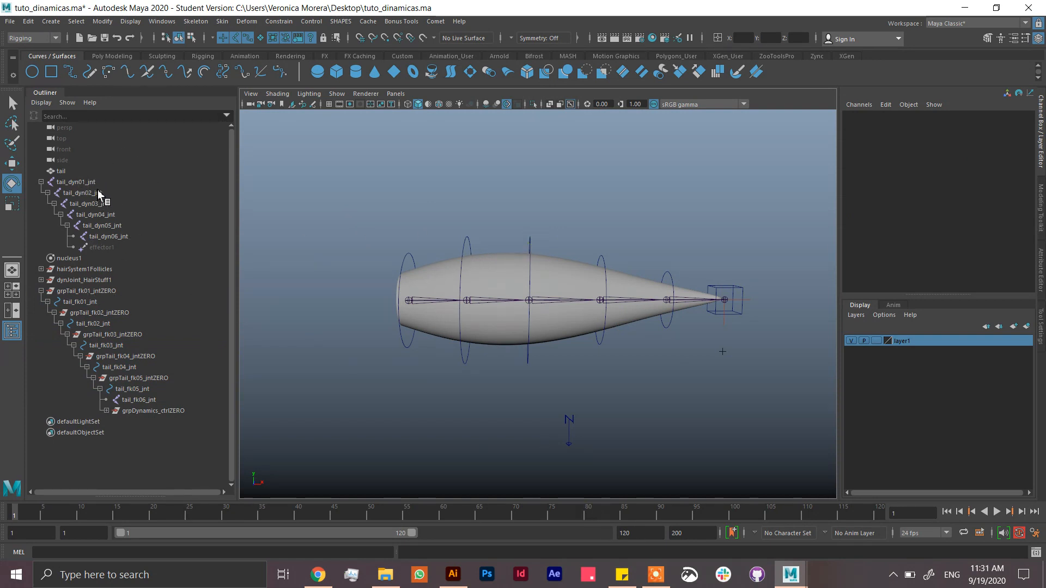
click(74, 182)
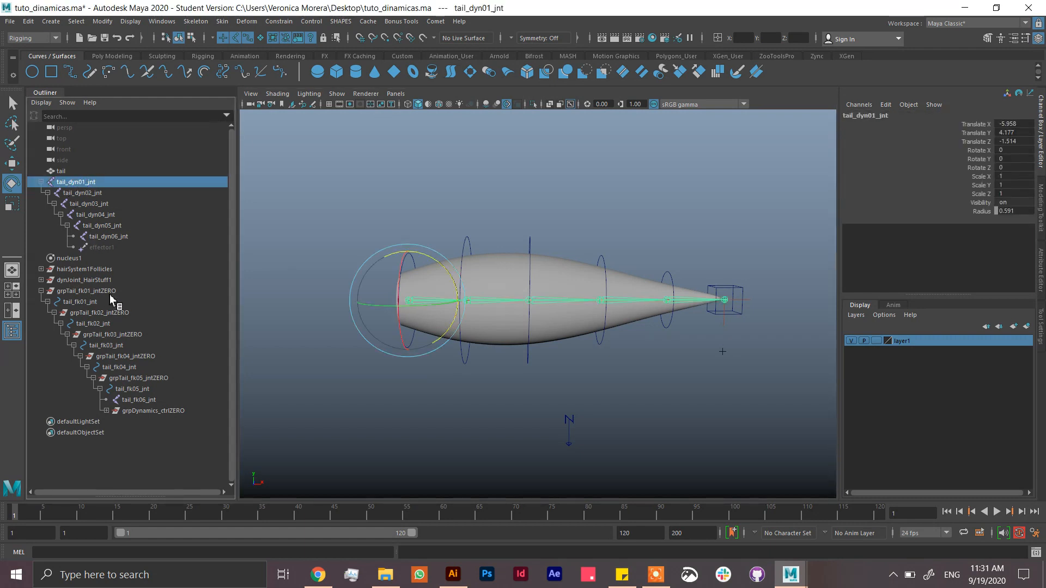
middle_drag(104, 301, 105, 308)
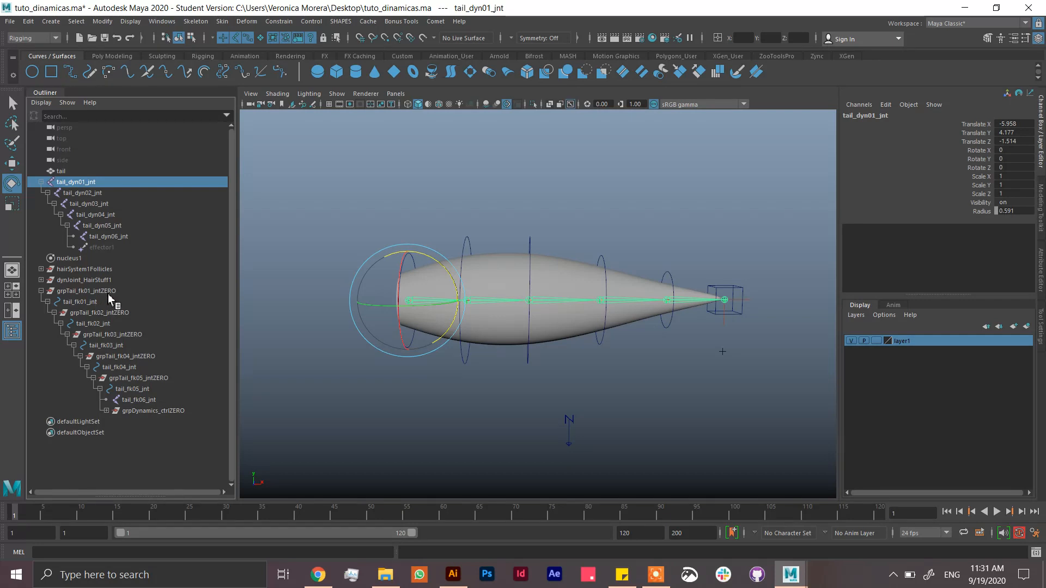
ctrl+click(112, 291)
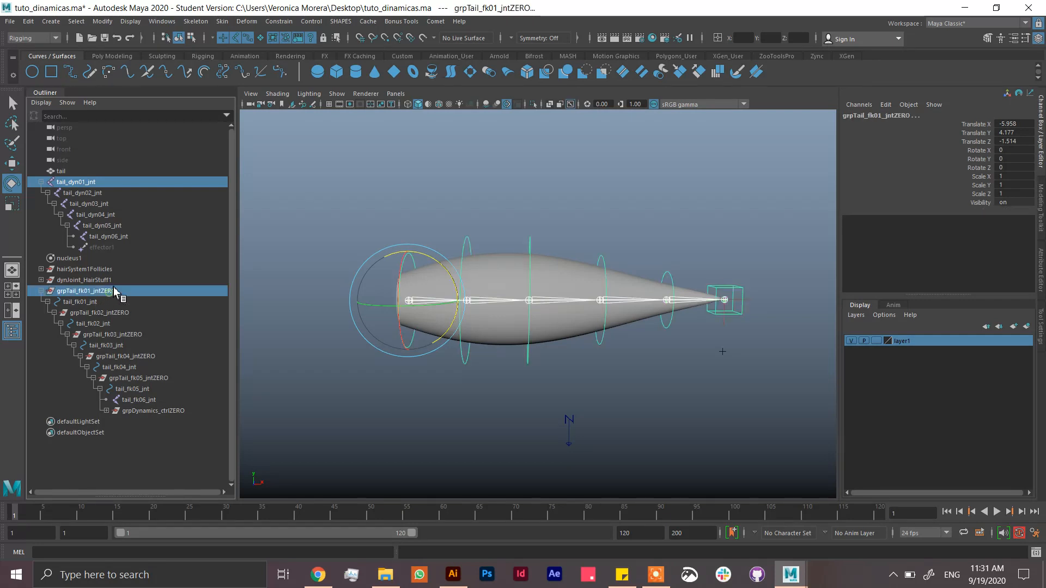
click(203, 56)
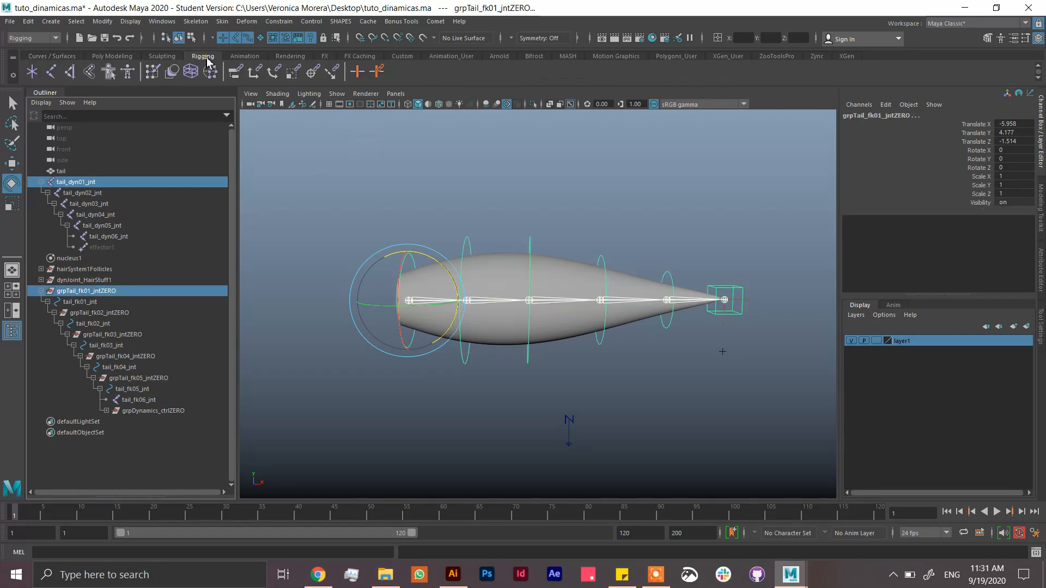
click(236, 73)
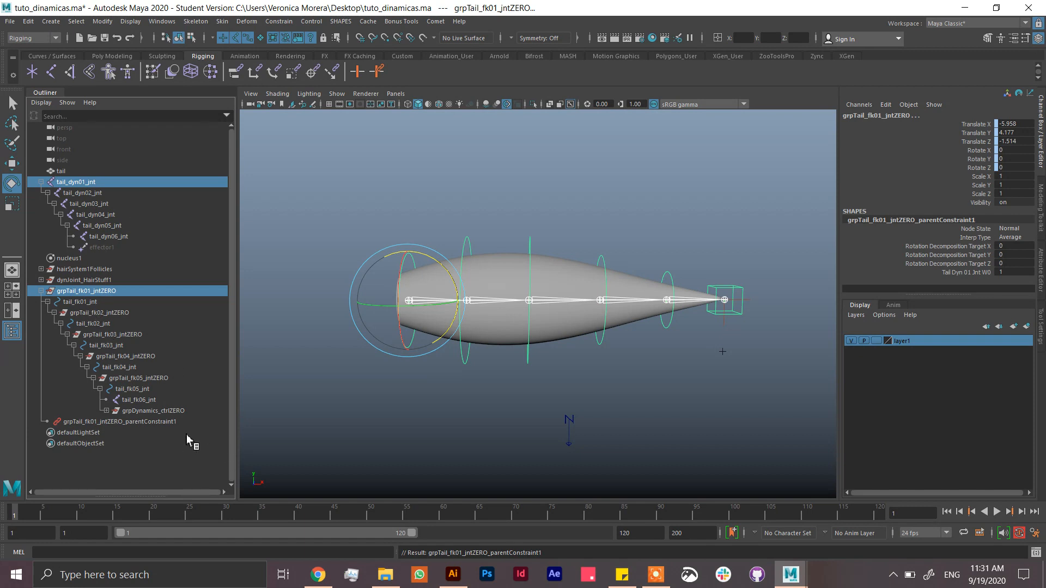
Open the Connection Editor and load tail_dyn02_jnt through tail_dyn05_jnt as the source objects.
click(162, 21)
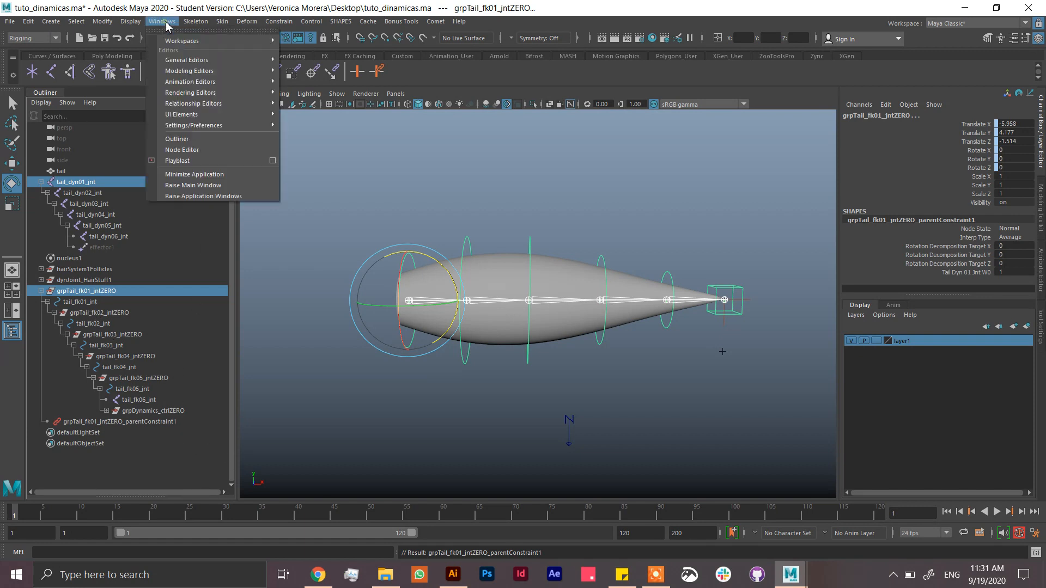
mouse_move(182, 63)
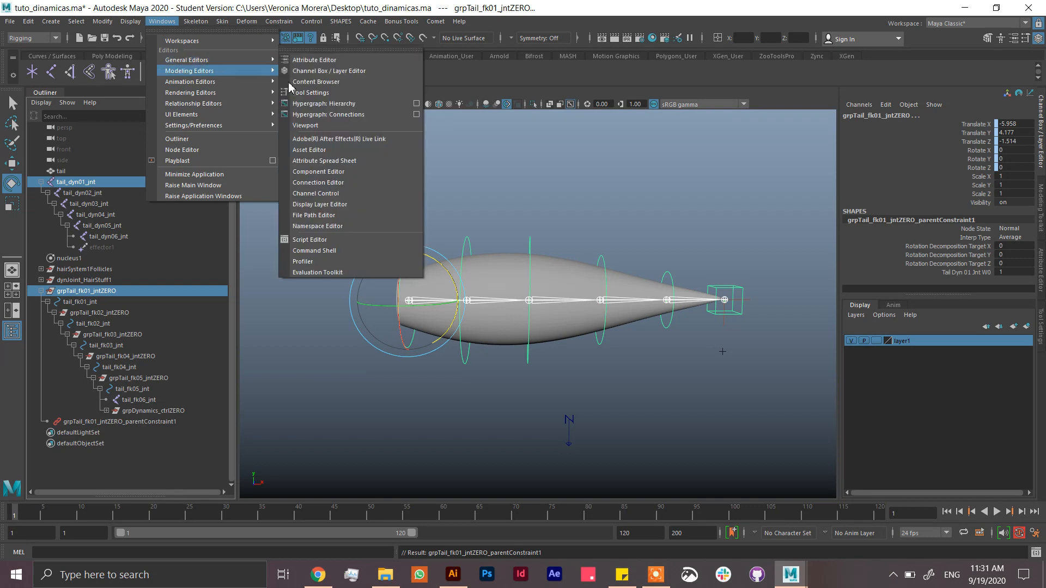
click(329, 185)
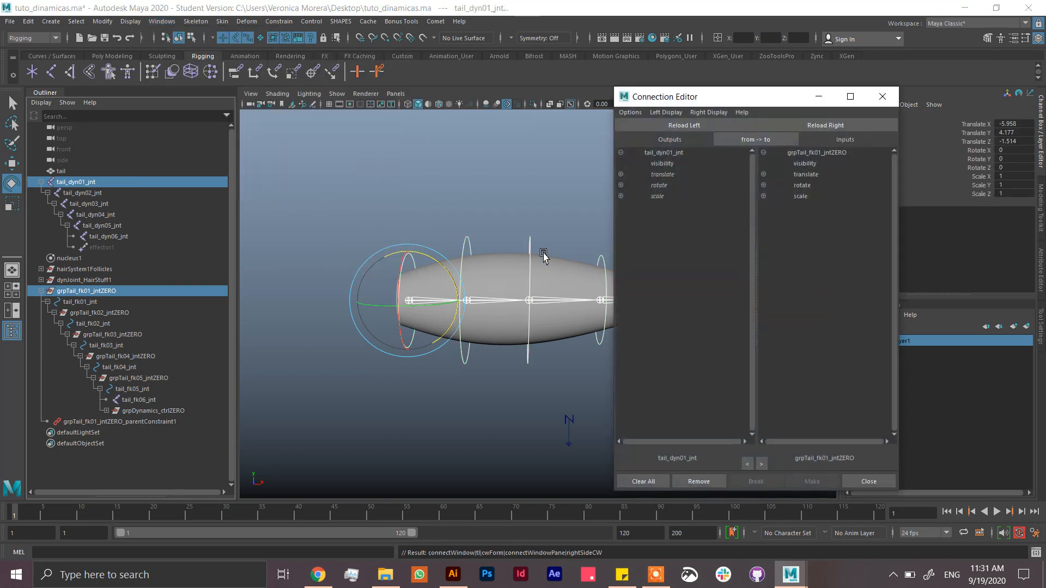
click(498, 296)
key(e)
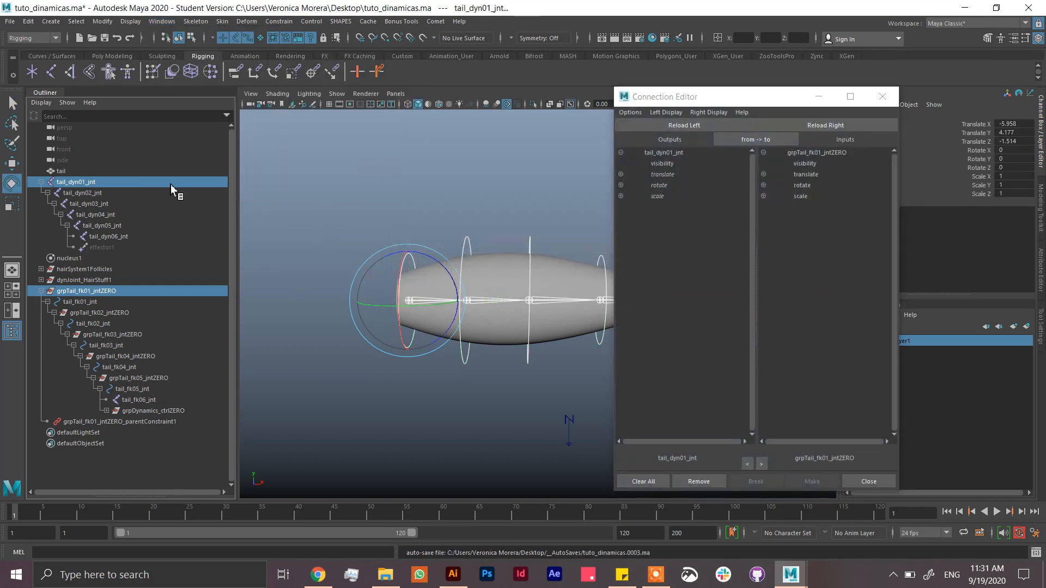
click(111, 195)
shift+click(112, 215)
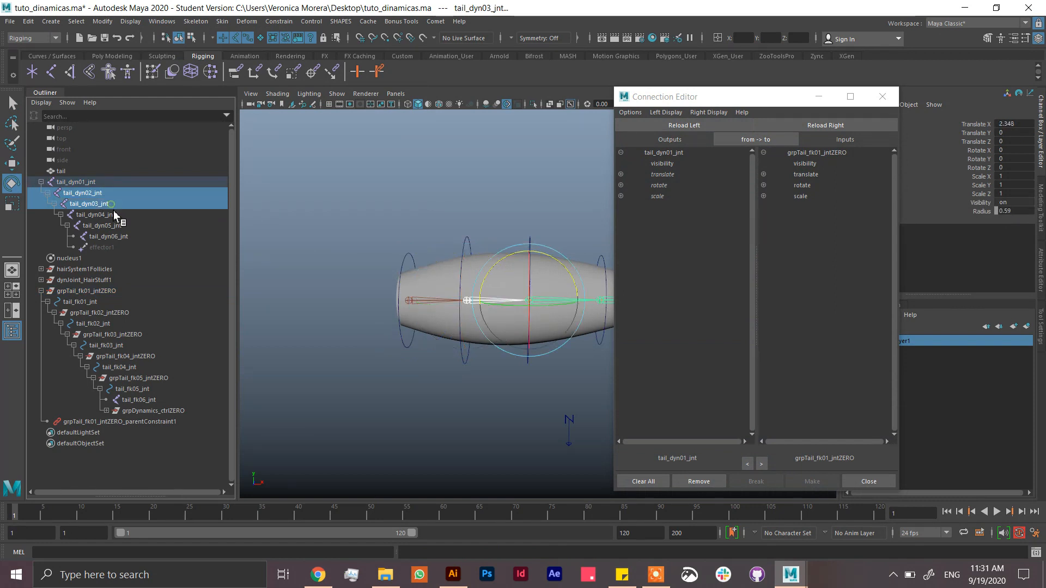
shift+click(119, 225)
click(701, 125)
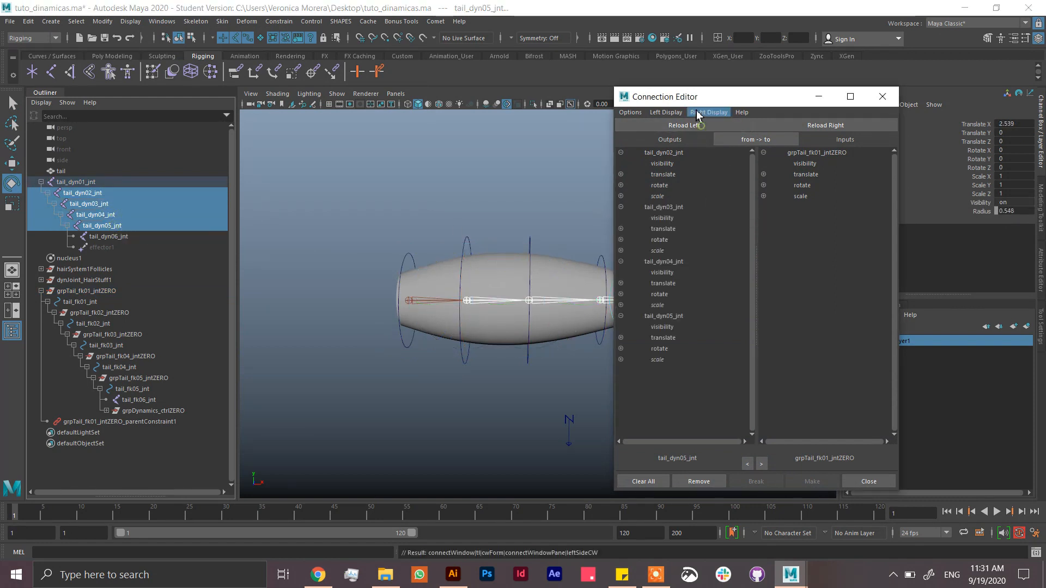
Load the zero groups grpTail_fk02_jntZERO through grpTail_fk05_jntZERO as the Connection Editor's target objects.
click(114, 314)
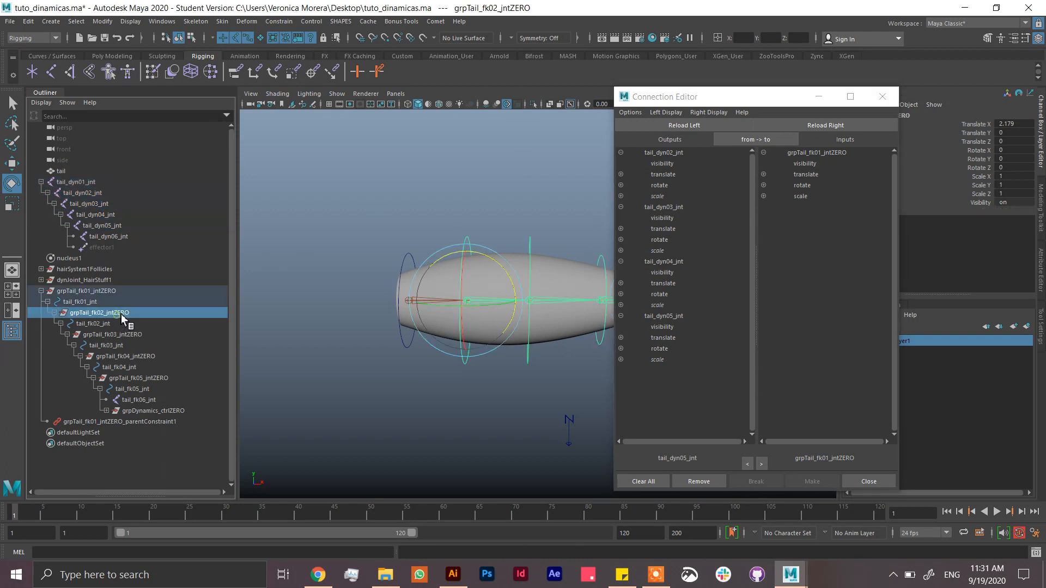
ctrl+click(140, 336)
ctrl+click(143, 357)
ctrl+click(158, 380)
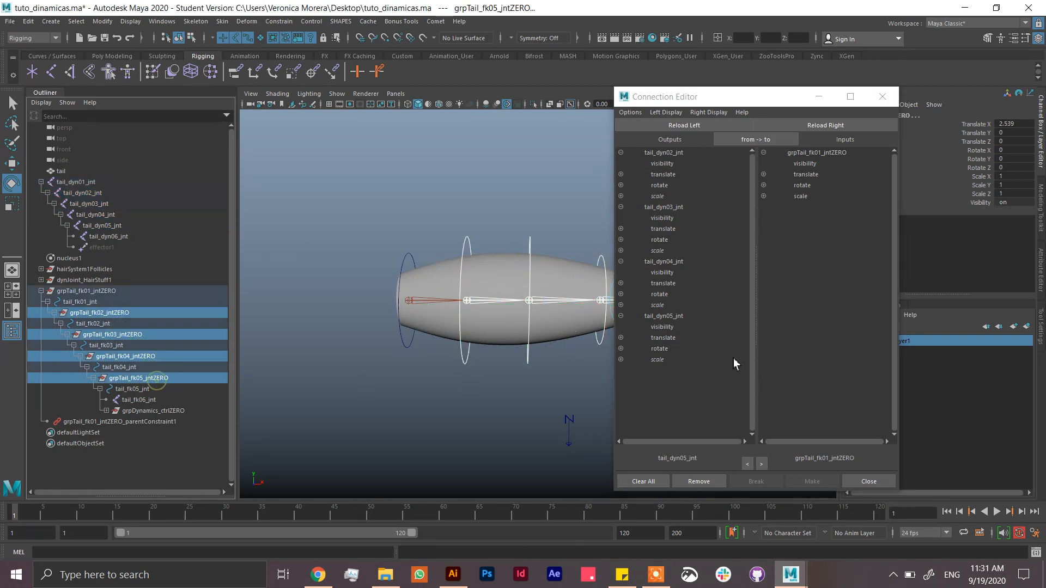
click(827, 126)
Connect the translate and rotate of tail_dyn02_jnt to the same attributes of grpTail_fk02_jntZERO.
click(667, 175)
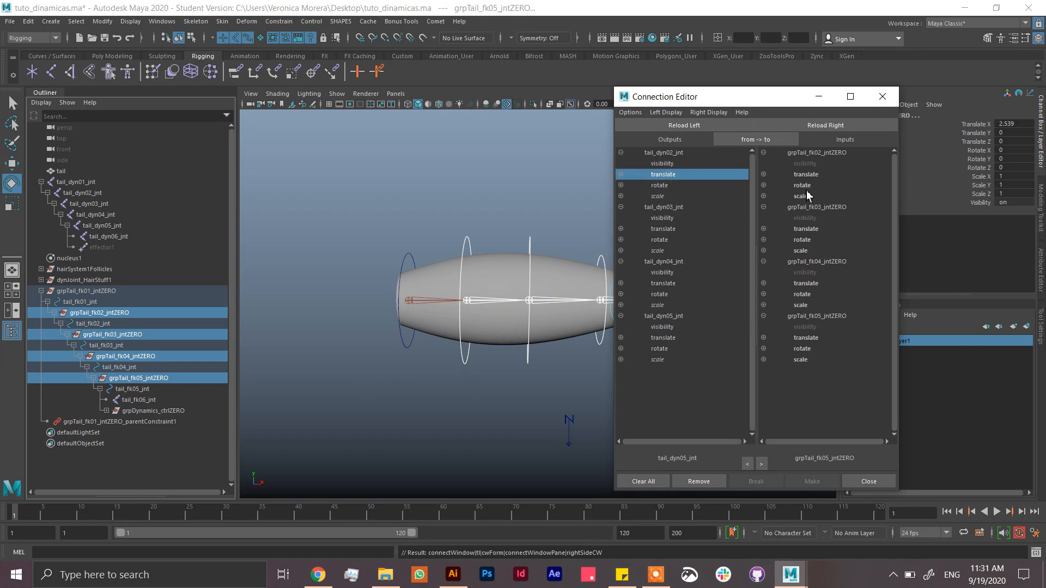
click(811, 174)
click(682, 186)
click(800, 187)
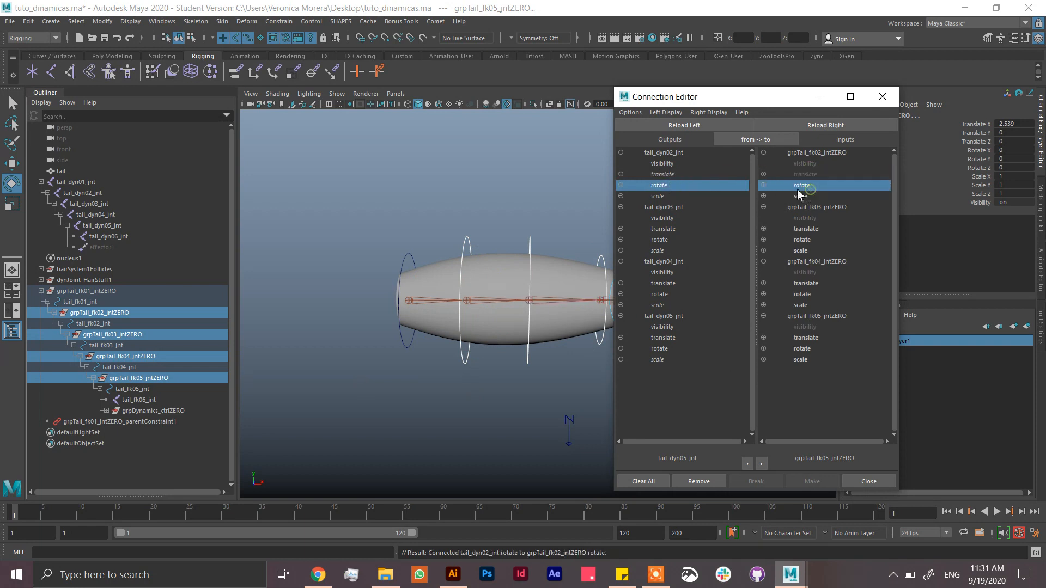
Connect the translate and rotate of tail_dyn03_jnt to the same attributes of grpTail_fk03_jntZERO.
click(665, 229)
click(806, 229)
click(662, 240)
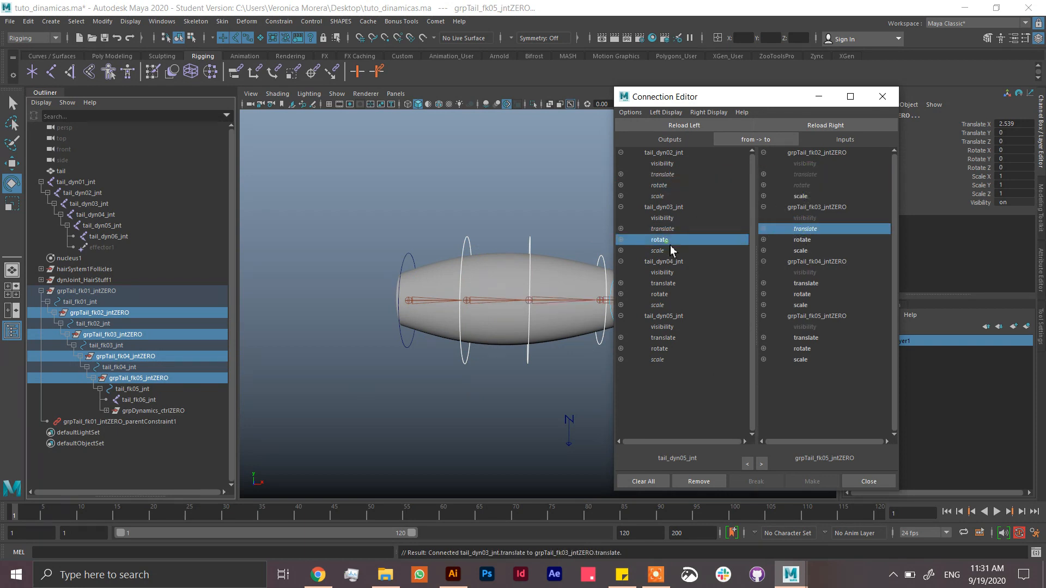
click(812, 241)
Connect the translate and rotate of tail_dyn04_jnt to the same attributes of grpTail_fk04_jntZERO.
click(703, 284)
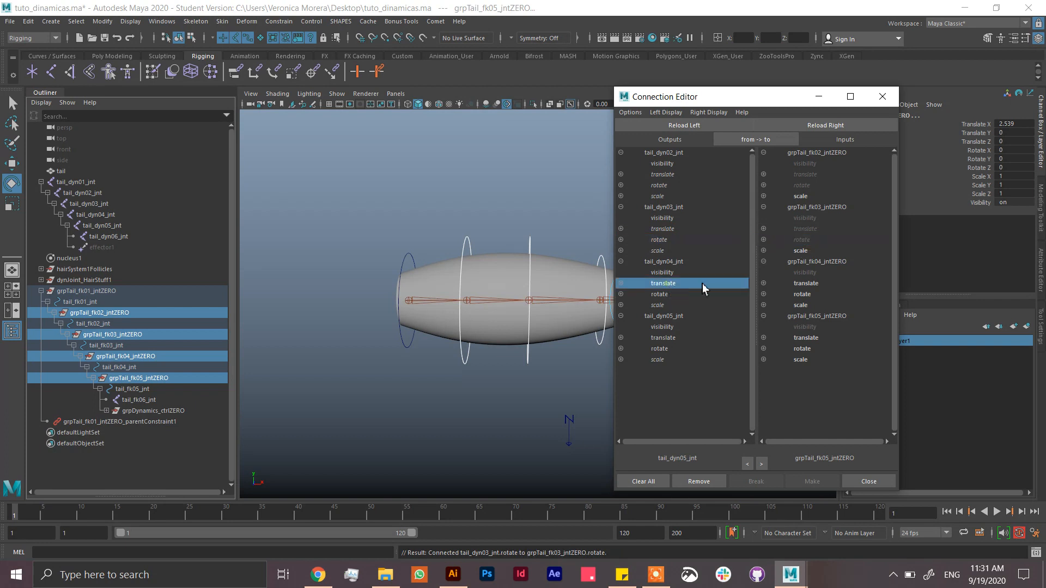
click(812, 285)
click(679, 294)
click(817, 295)
Connect the translate and rotate of tail_dyn05_jnt to grpTail_fk05_jntZERO and close the Connection Editor.
click(688, 340)
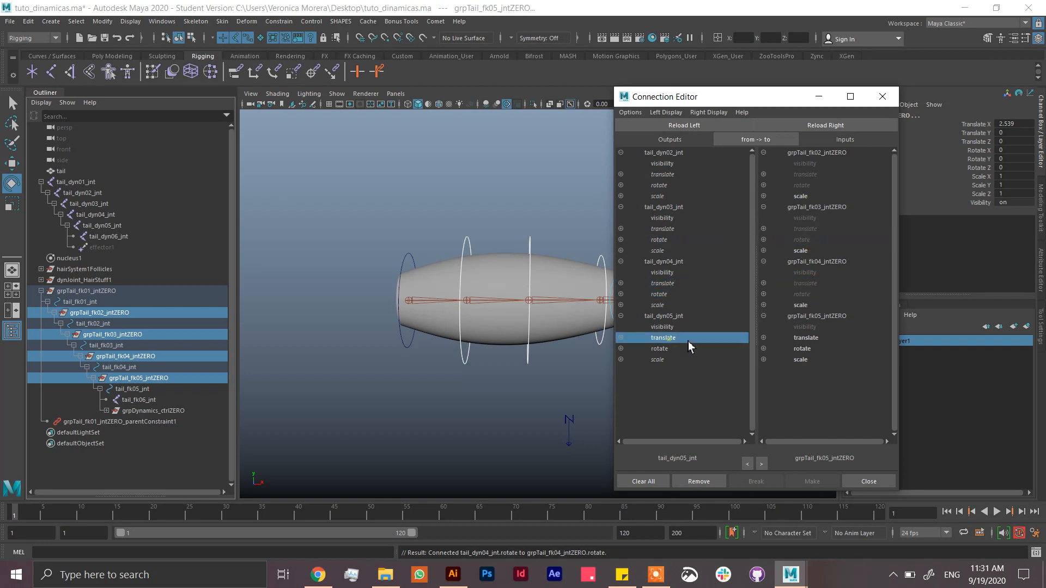
click(811, 339)
click(662, 349)
click(804, 349)
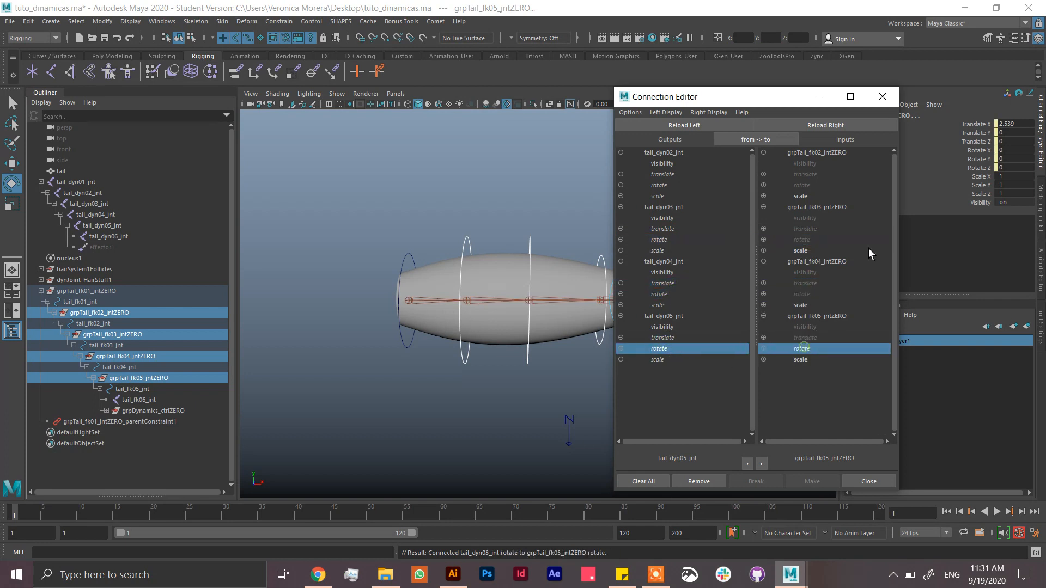
click(886, 100)
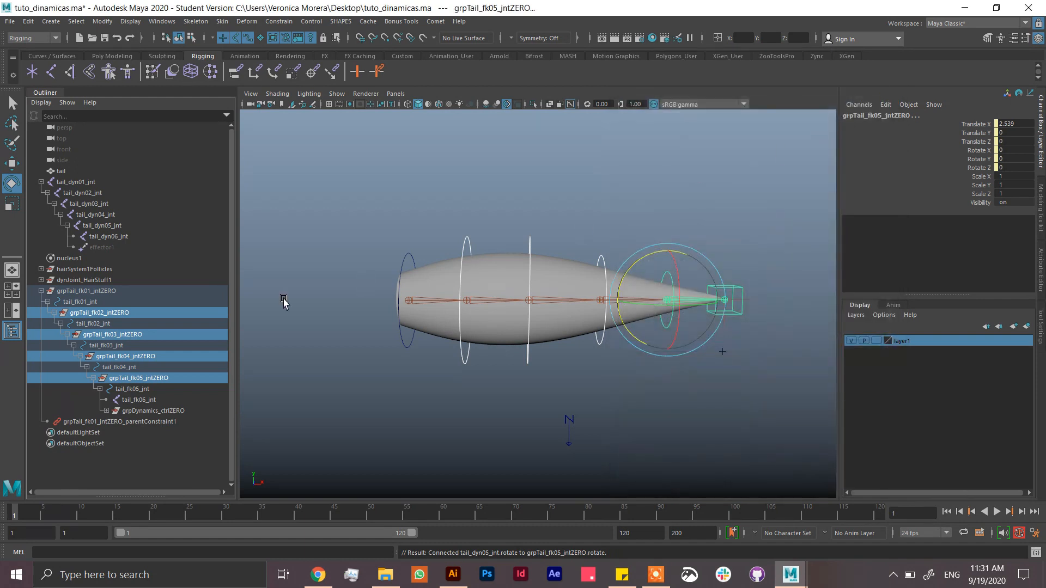
Lock and hide the scale, visibility and radius channels of joints tail_fk01_jnt through tail_fk05_jnt.
click(133, 388)
ctrl+click(123, 367)
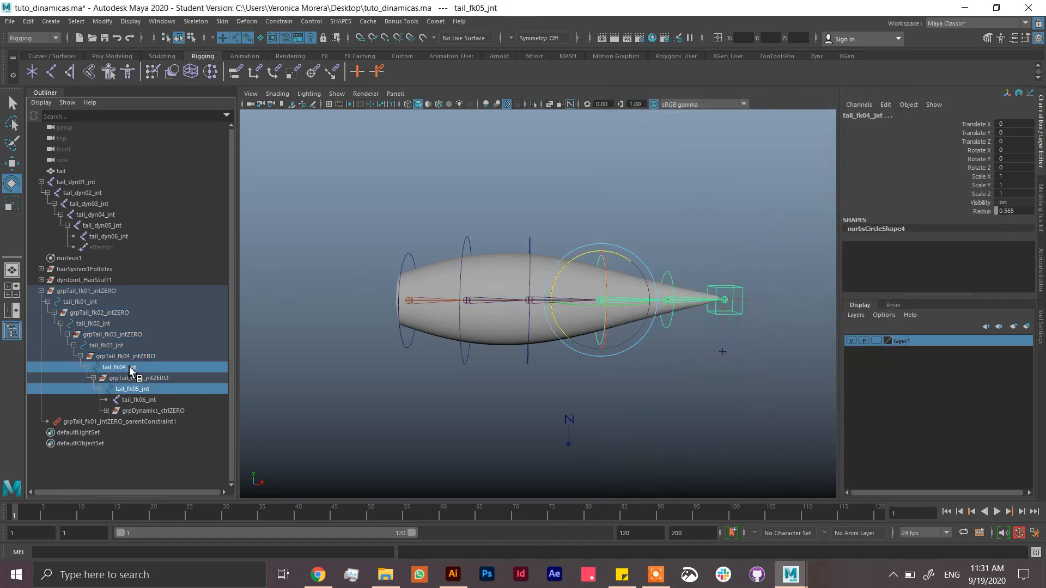
ctrl+click(109, 345)
ctrl+click(99, 326)
ctrl+click(80, 301)
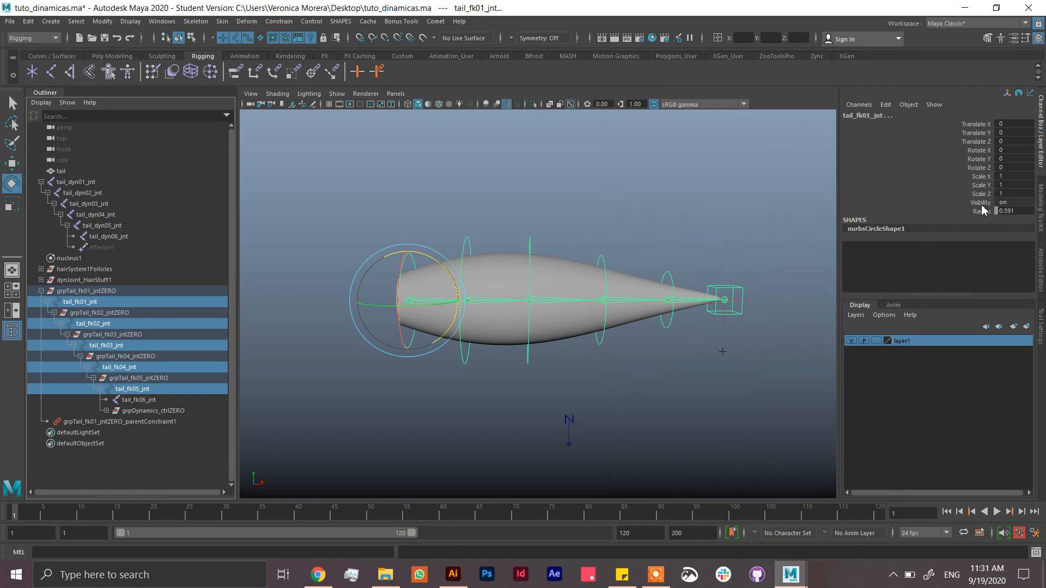
drag(982, 210, 983, 177)
right_click(975, 190)
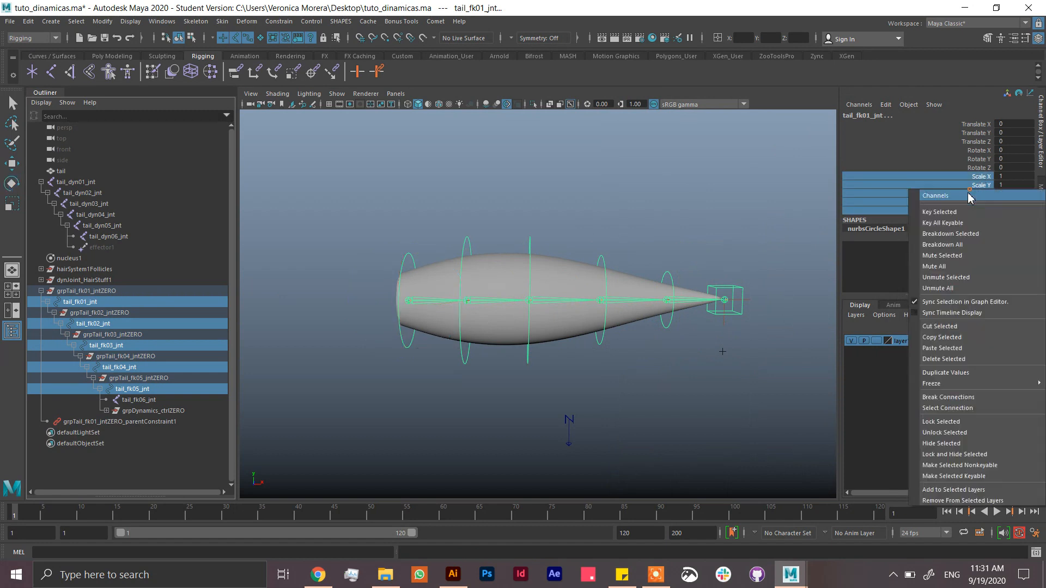
click(941, 457)
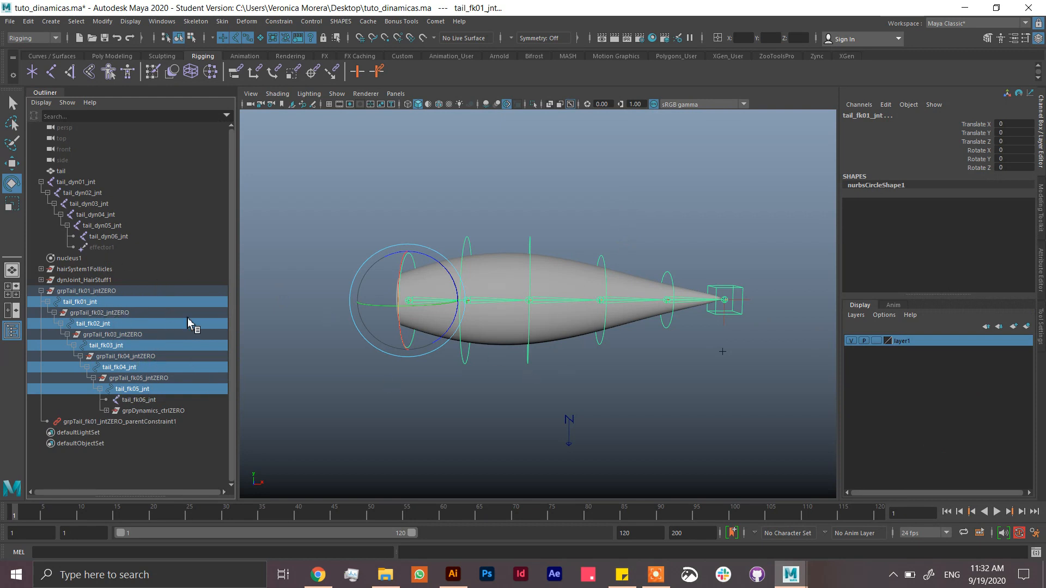
Bind the tail mesh to tail_fk01_jnt through tail_fk05_jnt with Bind Skin, using the Selected joints option.
middle_click(575, 266)
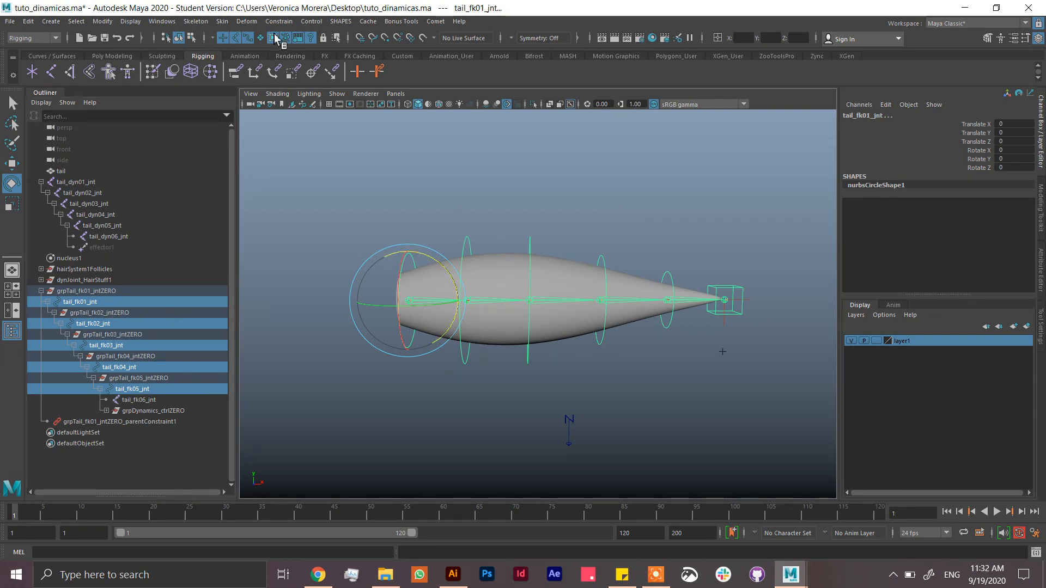
shift+click(561, 262)
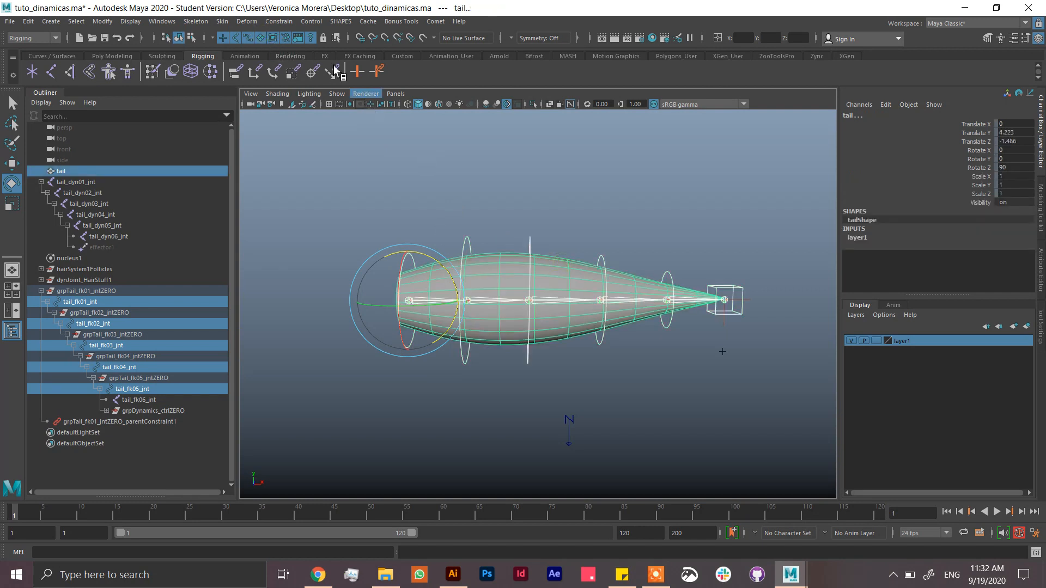
click(222, 21)
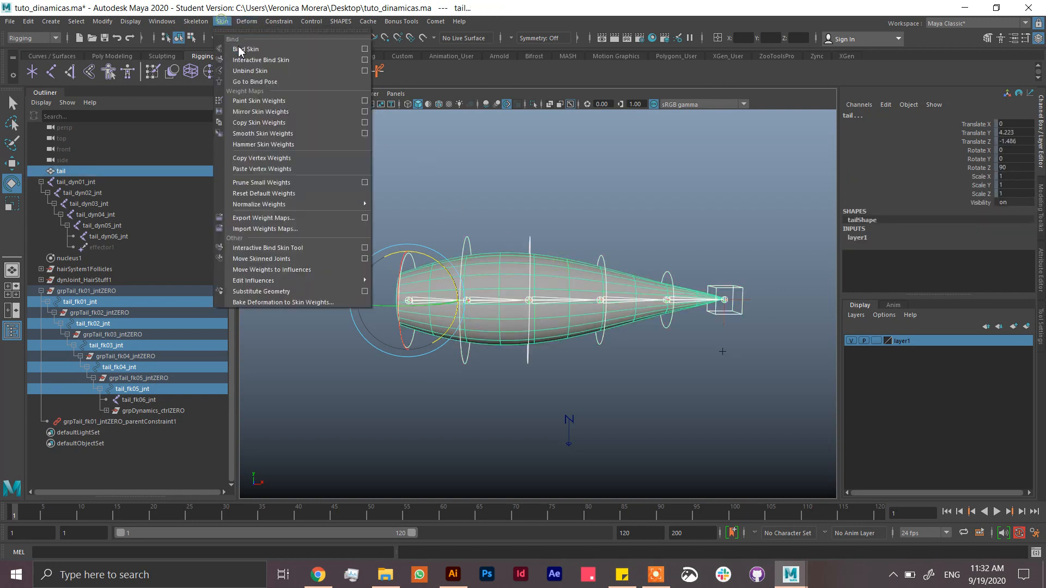
click(365, 46)
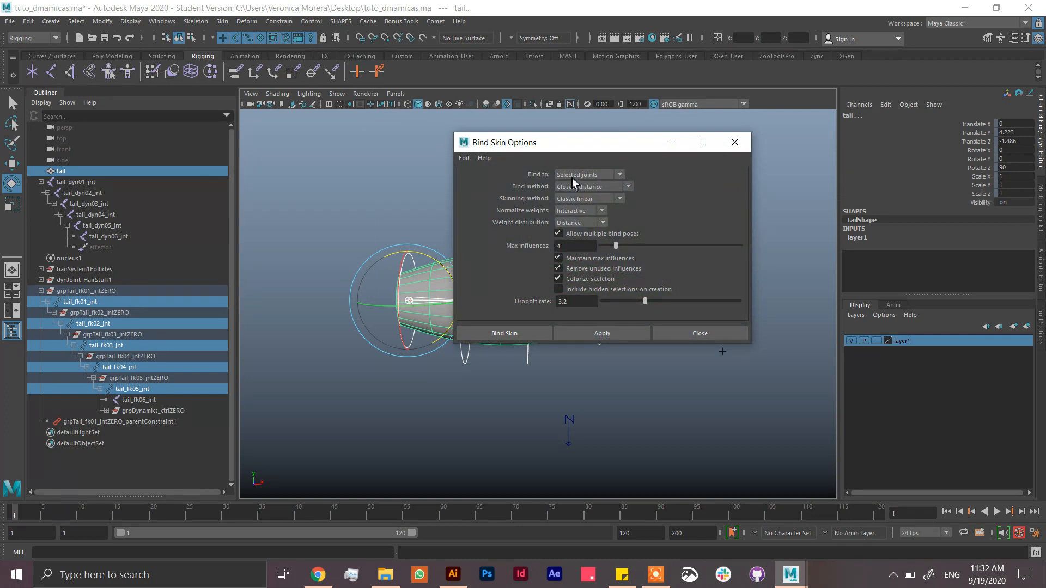
click(515, 335)
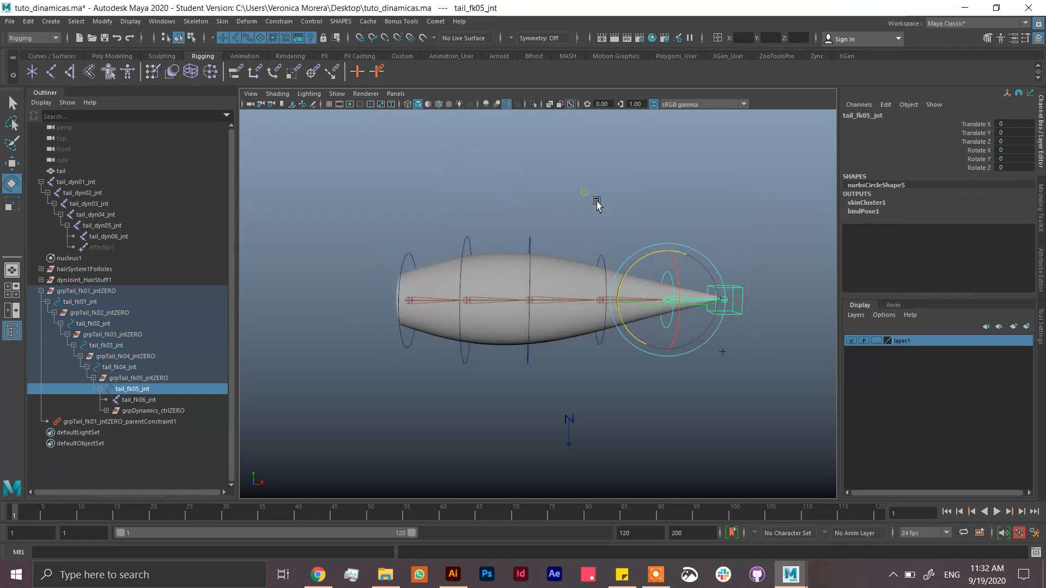
click(595, 203)
Enable drawing overrides on grpTail_fk01_jntZERO and set its index color to yellow.
click(93, 291)
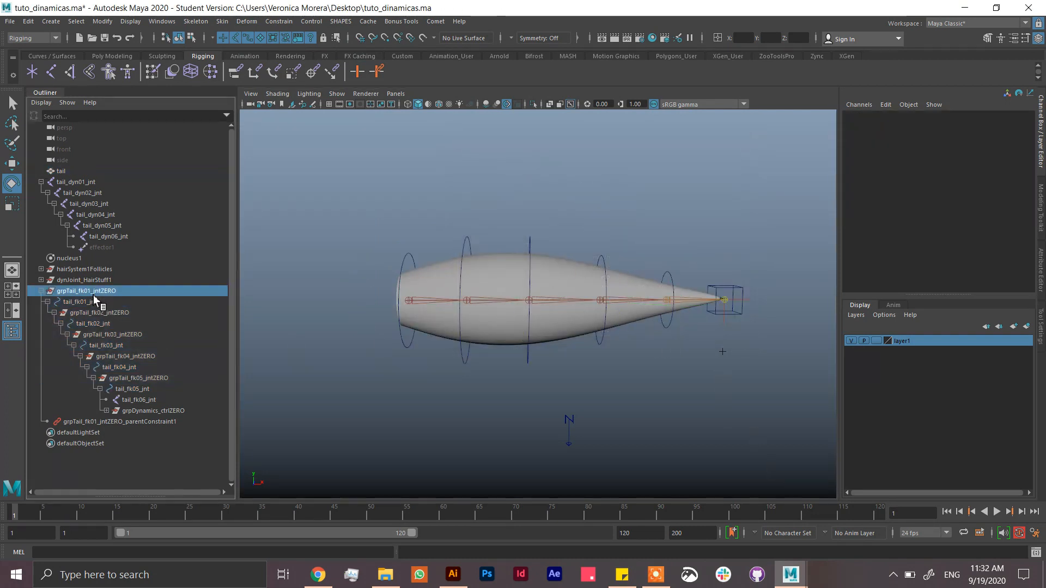
click(1040, 326)
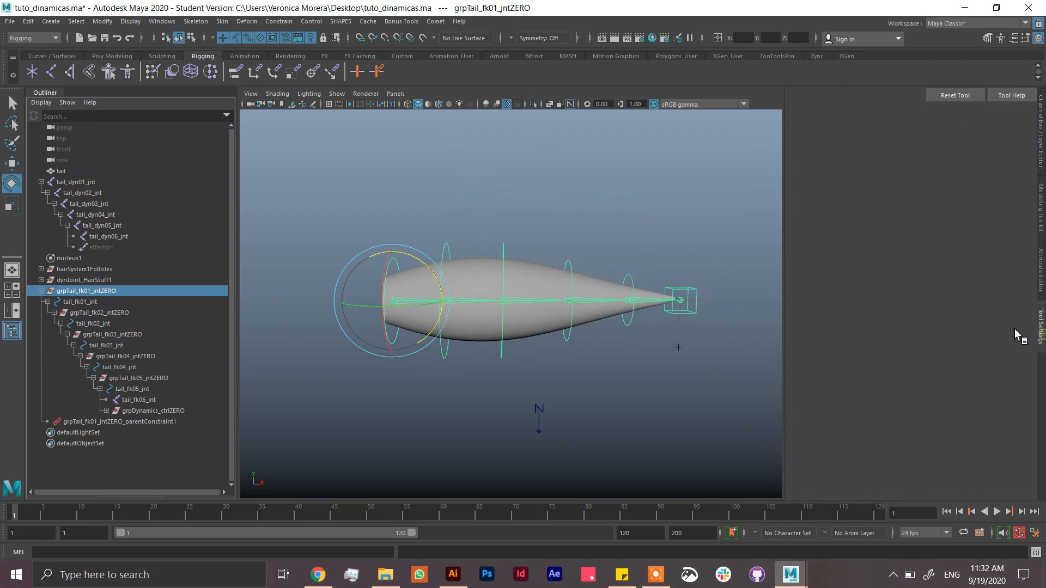
click(1041, 275)
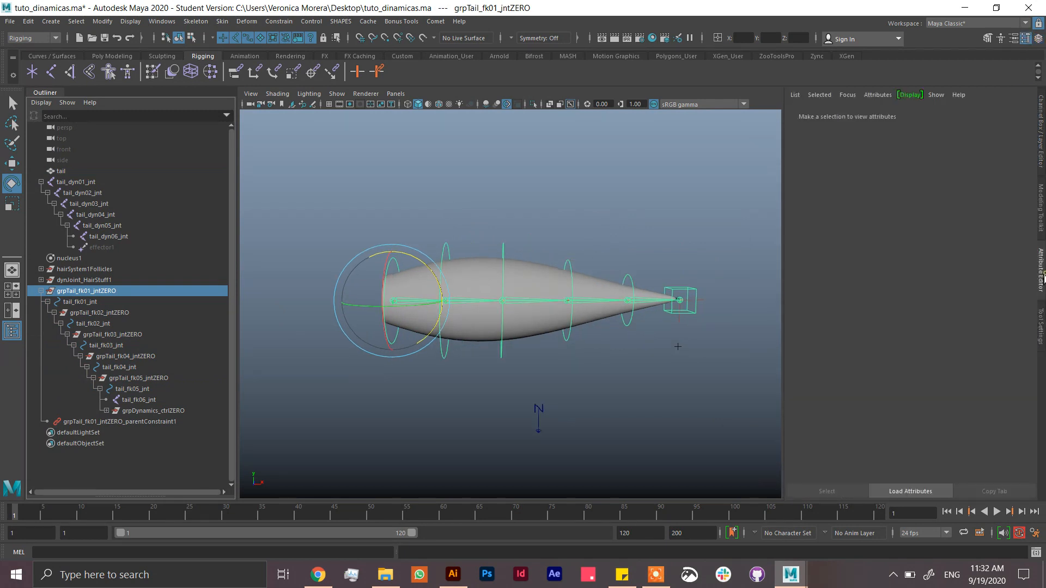
scroll(872, 275, up, 3)
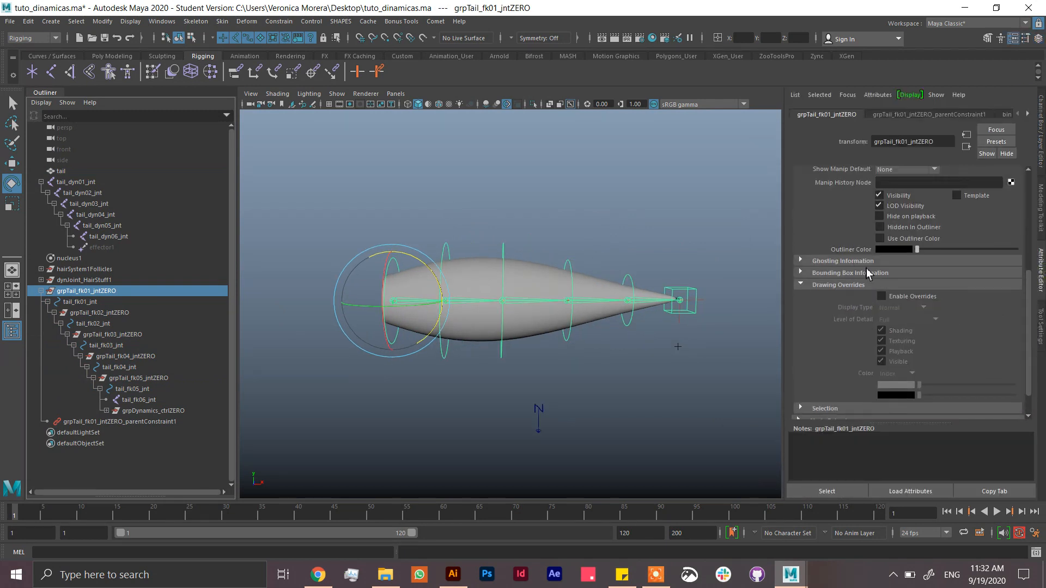
scroll(877, 328, down, 3)
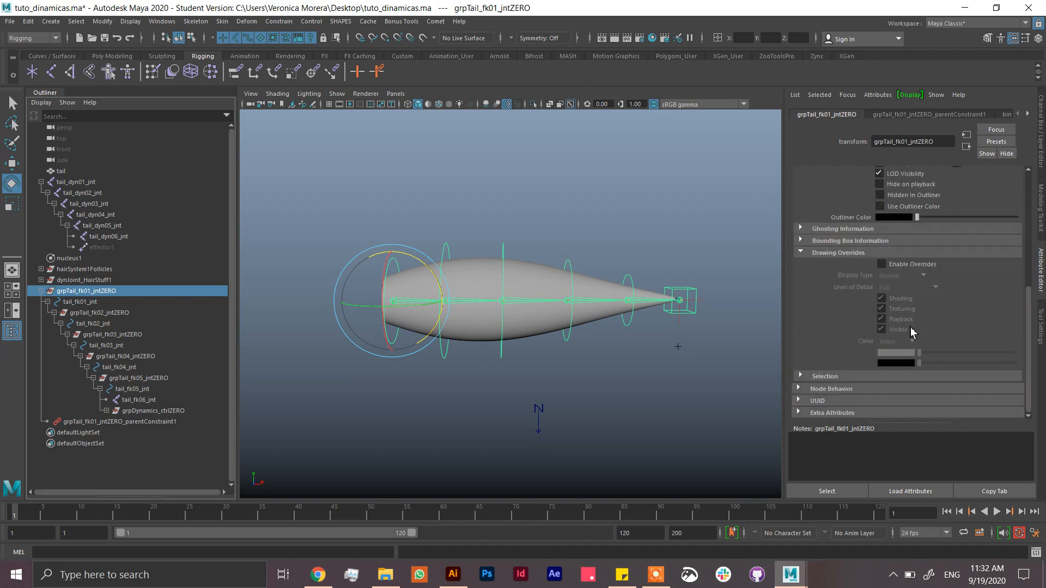
click(882, 264)
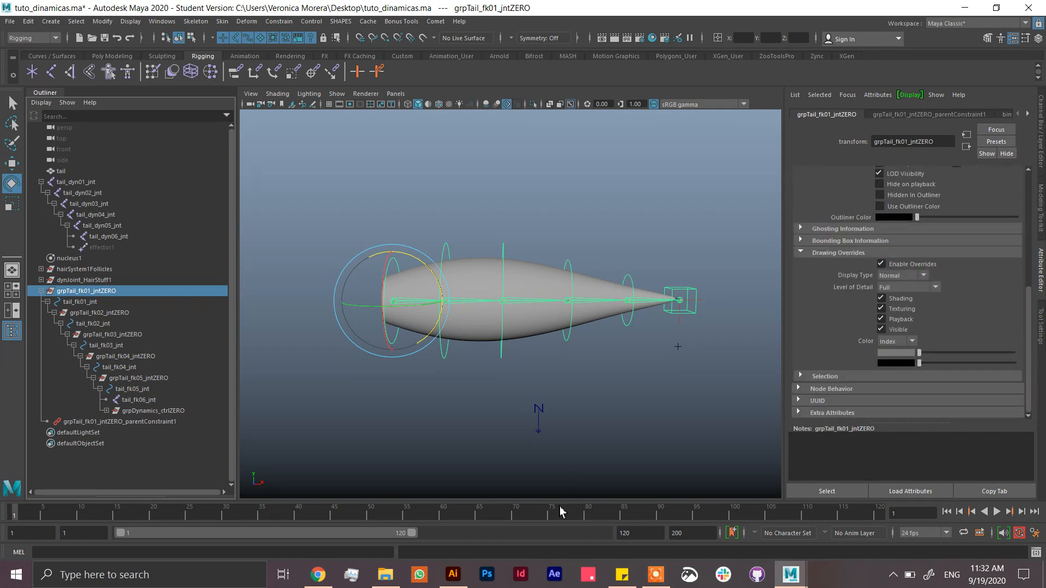
drag(919, 353, 971, 353)
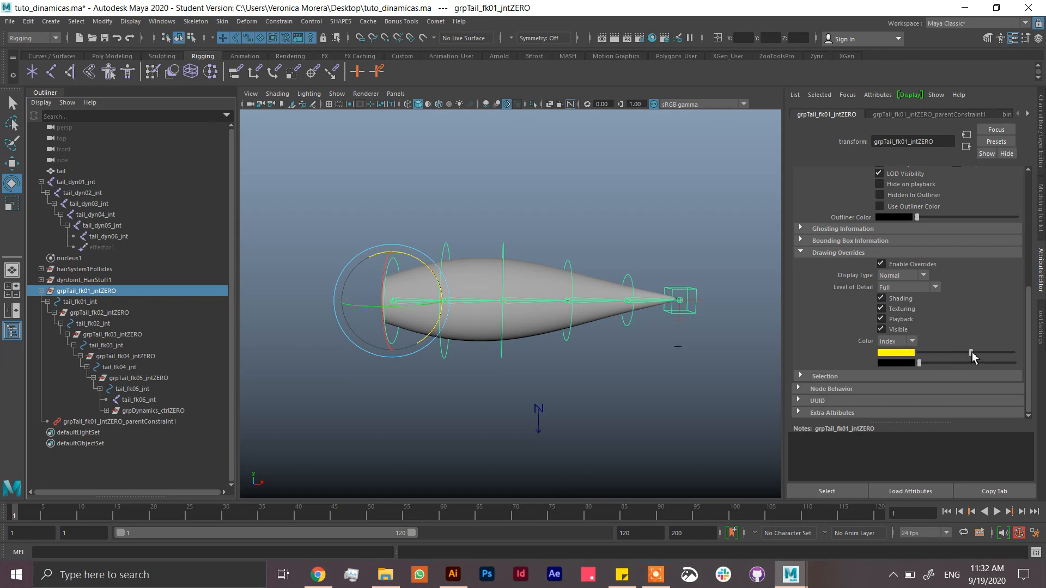
Enable drawing overrides on dynamics_ctrl with a light blue index color, and save the scene.
click(695, 286)
click(695, 295)
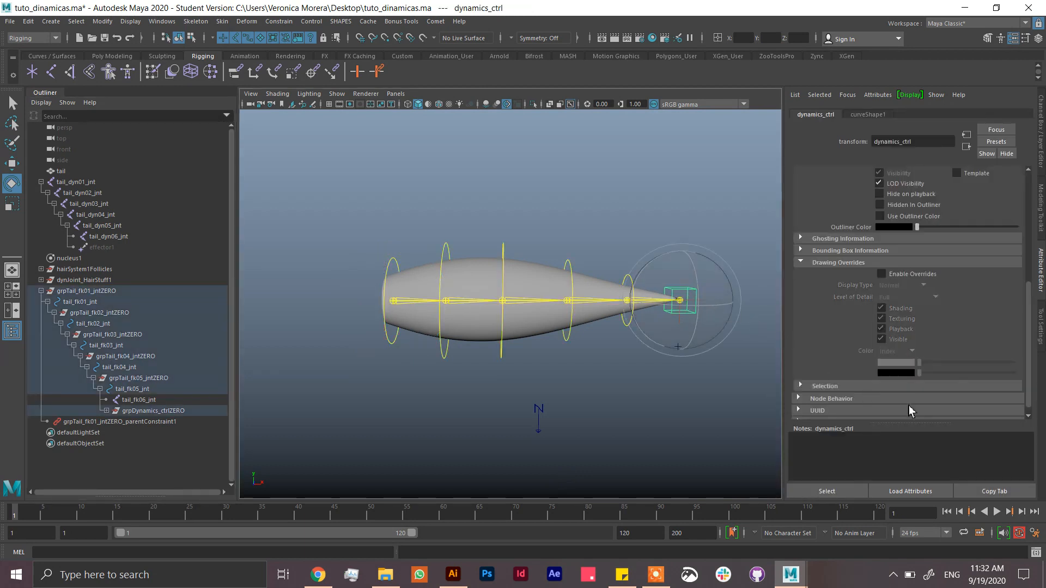
click(911, 273)
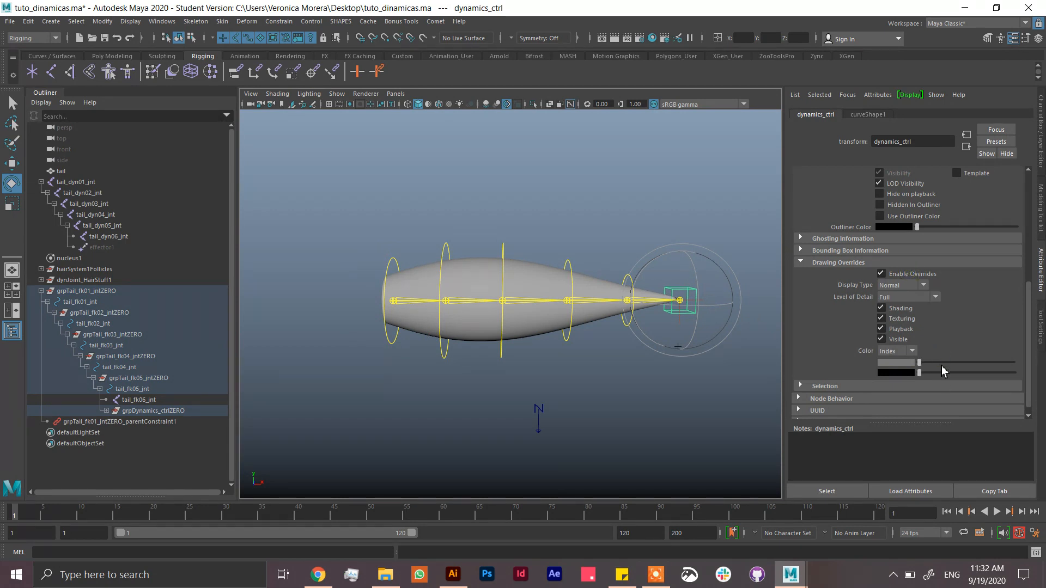
drag(965, 372, 975, 370)
click(684, 223)
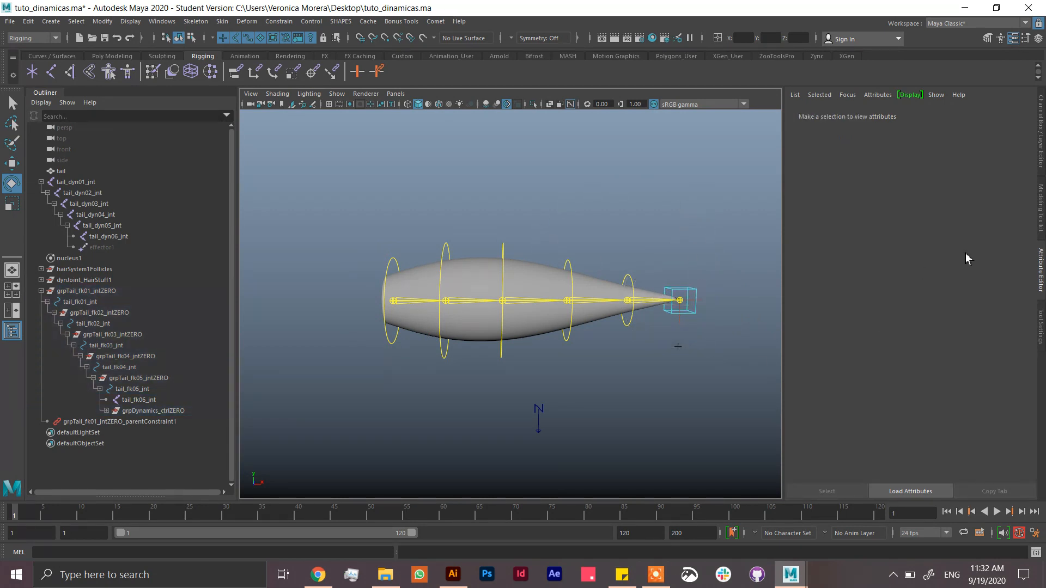
click(1042, 146)
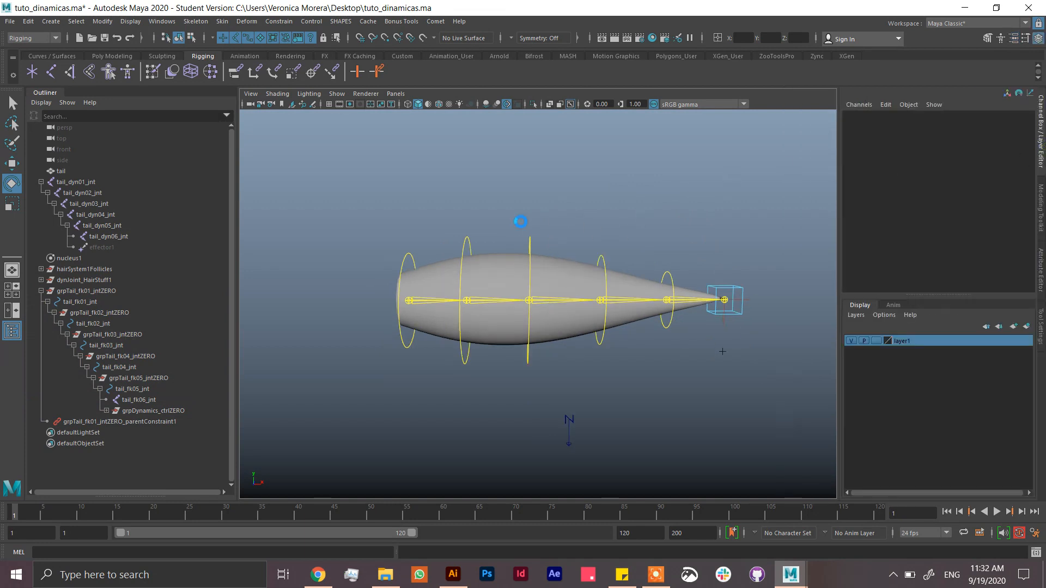
click(497, 297)
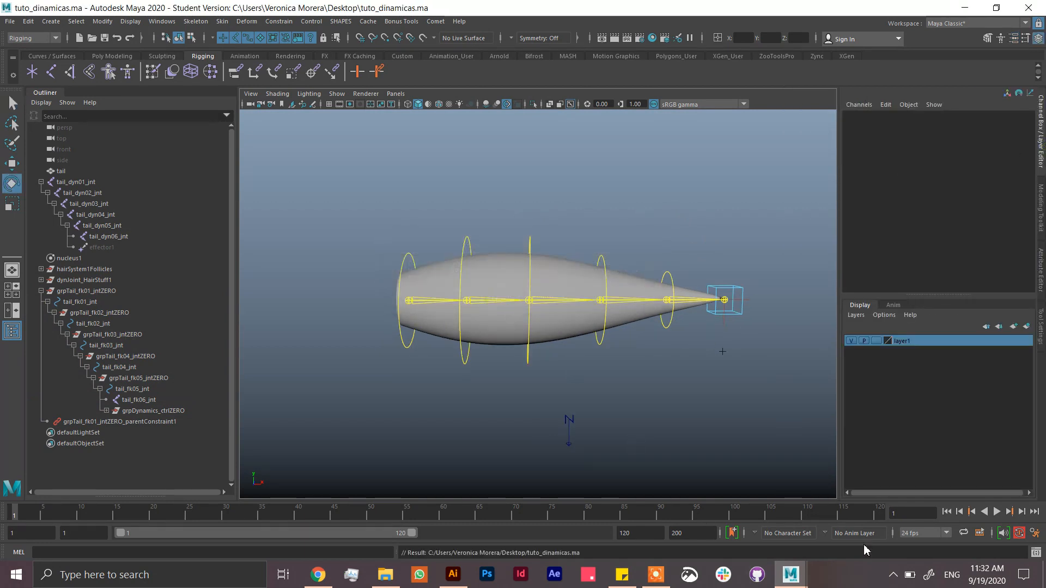
Play the simulation to check how the skinned tail and its controls follow the dynamic joints.
click(997, 512)
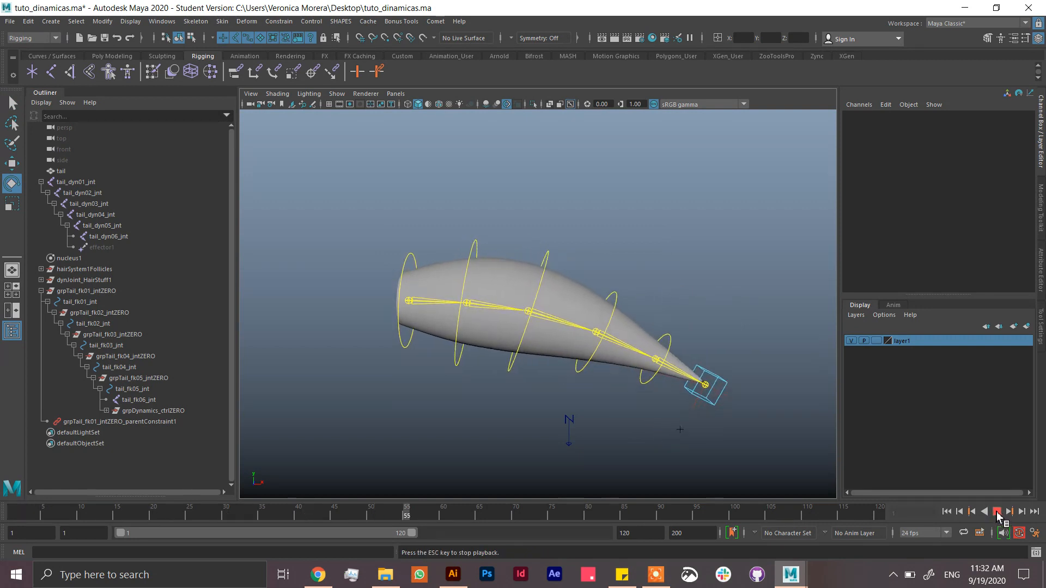
click(997, 513)
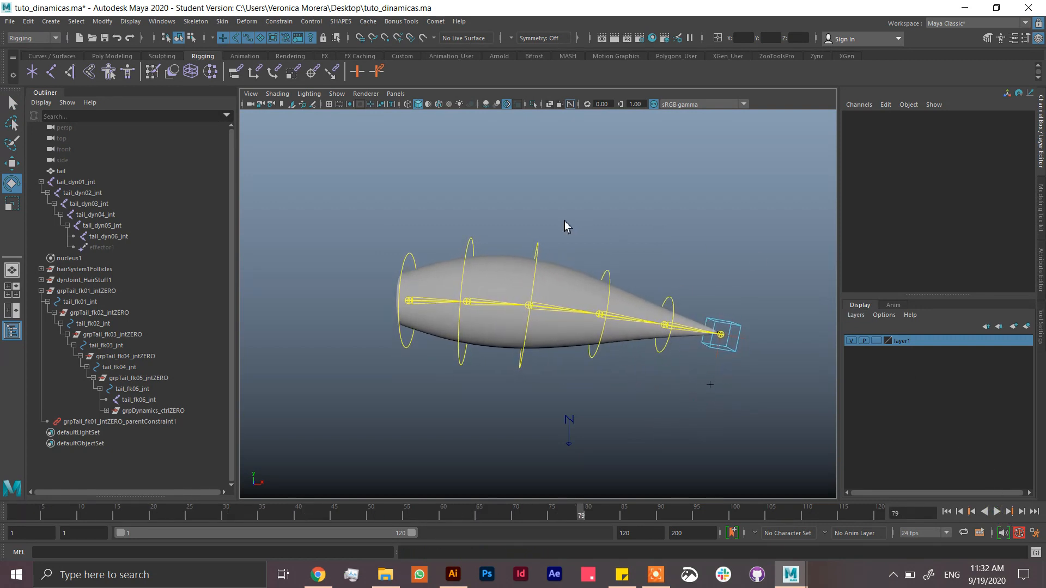
Rotate tail_fk03_jnt about -72 degrees and tail_fk04_jnt about 71 degrees in Z to test the FK controls.
click(549, 257)
drag(533, 235, 587, 285)
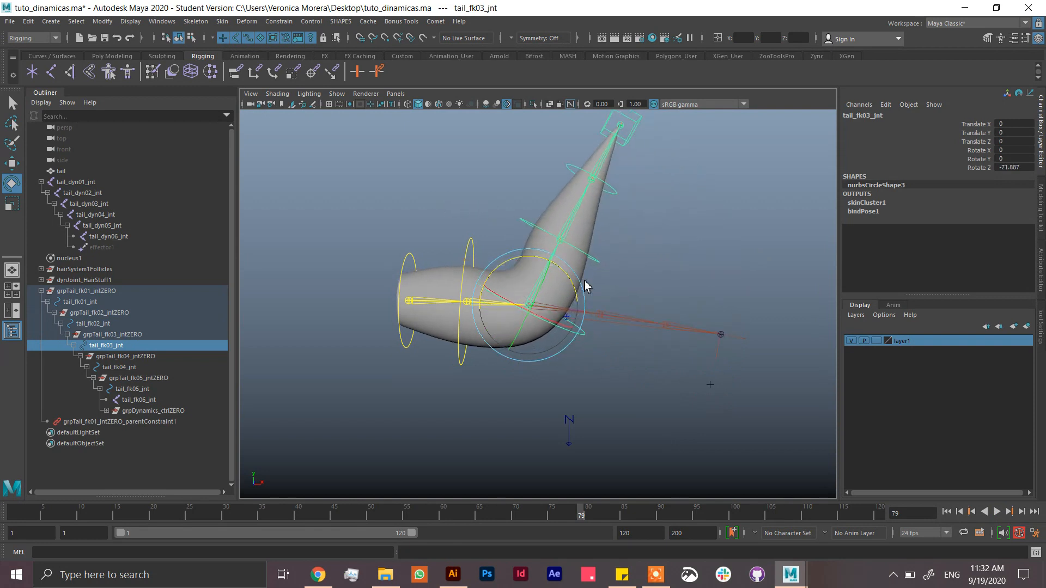
click(596, 257)
drag(554, 193, 674, 240)
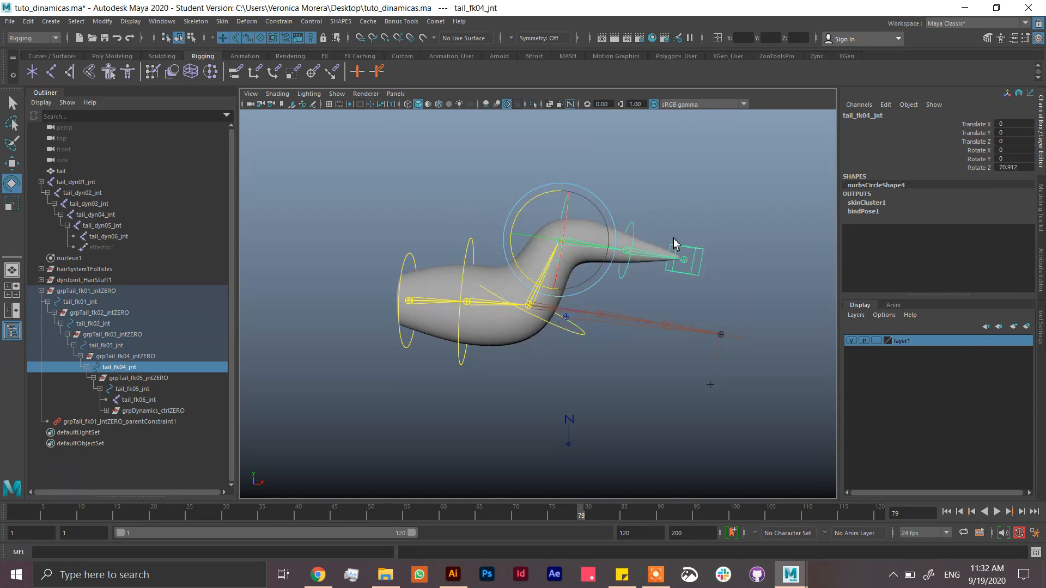
click(692, 210)
Play the simulation from frame 1 to check the dynamics on the posed tail.
click(946, 512)
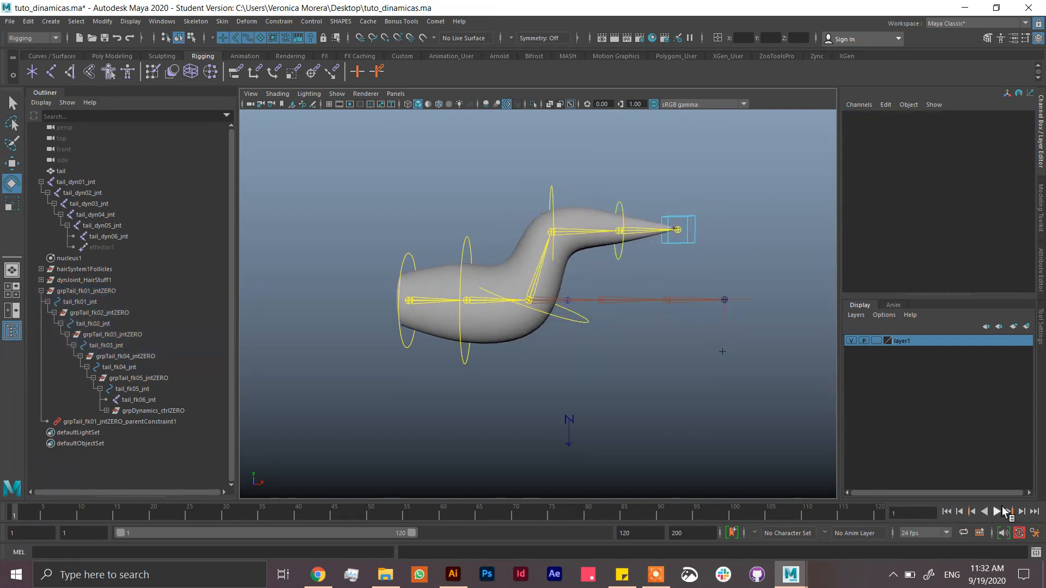
click(997, 512)
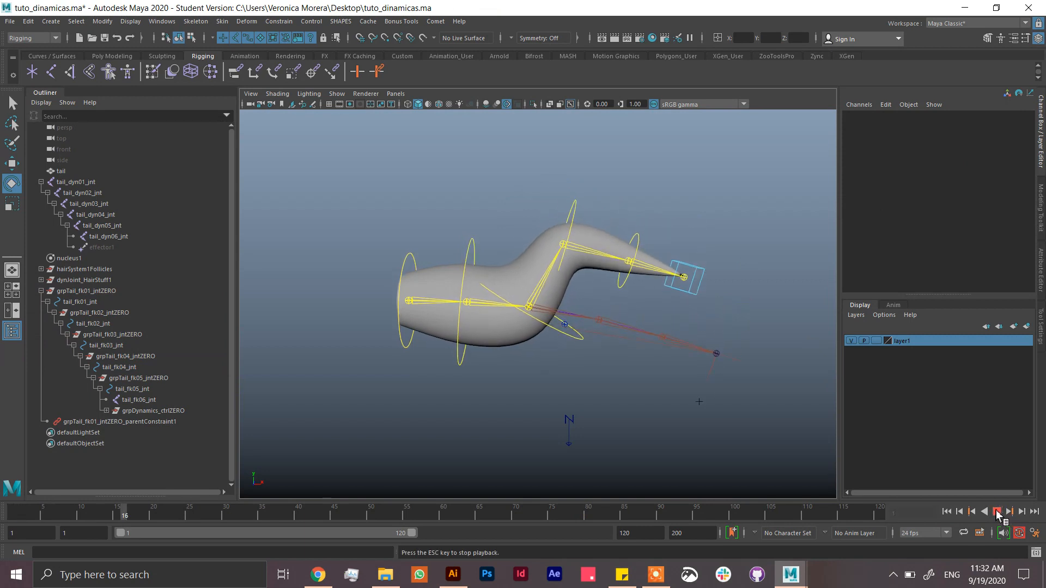
click(997, 511)
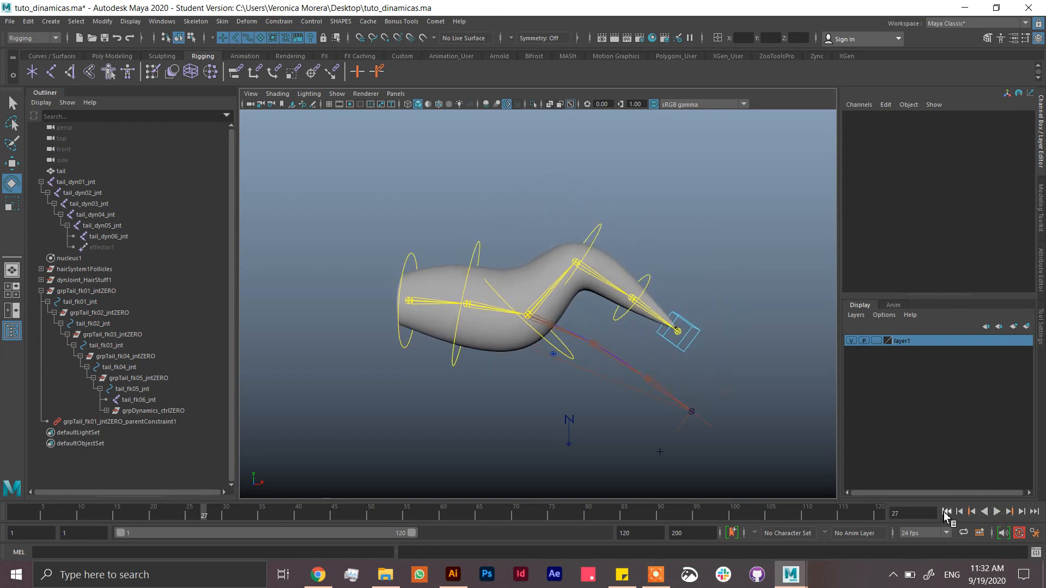
Undo the test rotations of tail_fk04_jnt and tail_fk03_jnt.
click(947, 512)
key(ctrl+z)
key(ctrl+z)
key(ctrl+z)
key(ctrl+z)
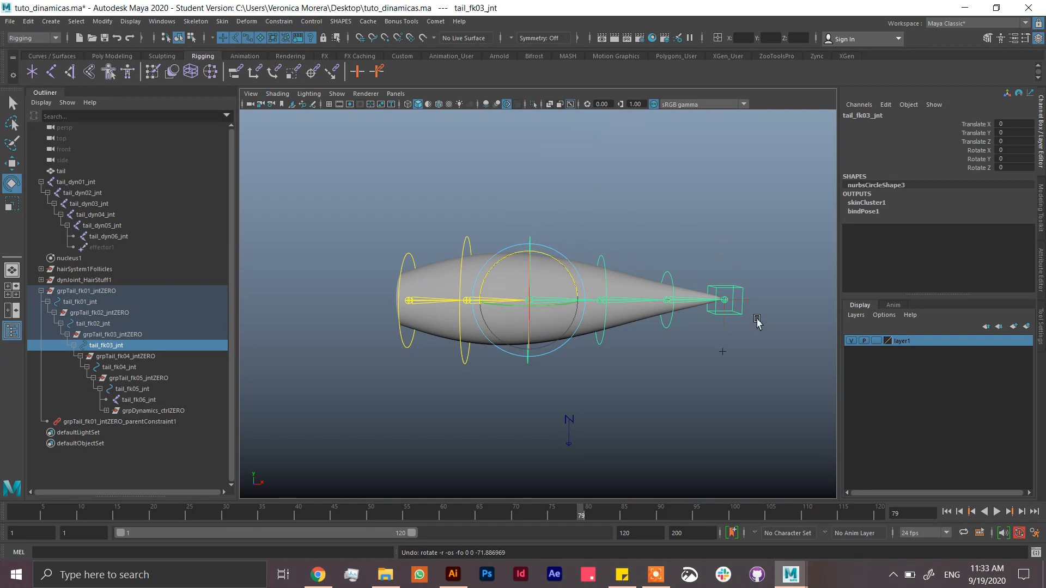
Load dynamics_ctrl as the driver and hairSystem1's shape node, hairSystemShape1, as the driven object in Set Driven Key.
click(742, 291)
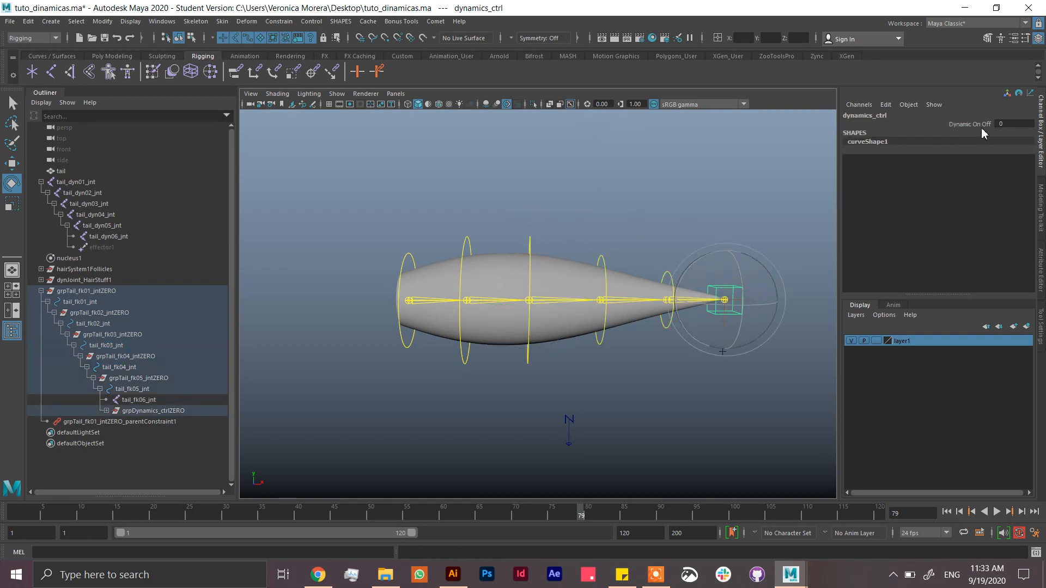
click(378, 72)
click(712, 430)
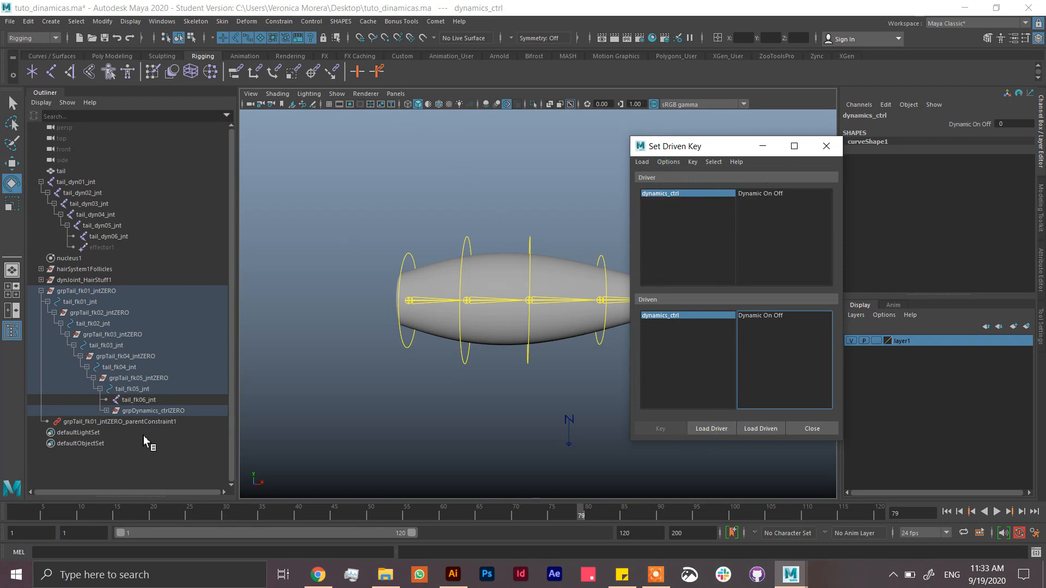
click(37, 276)
click(41, 280)
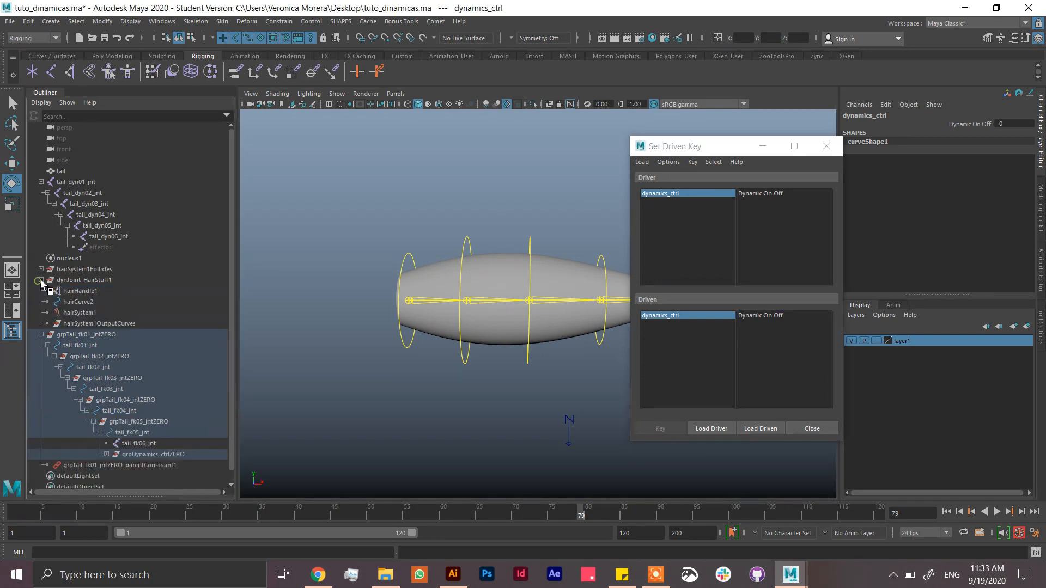
click(79, 312)
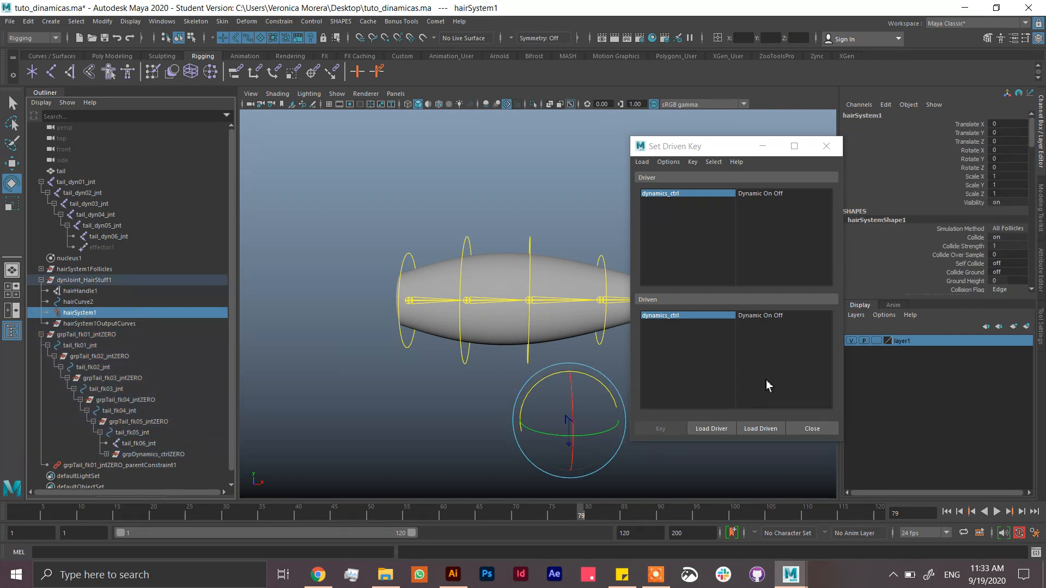
click(761, 429)
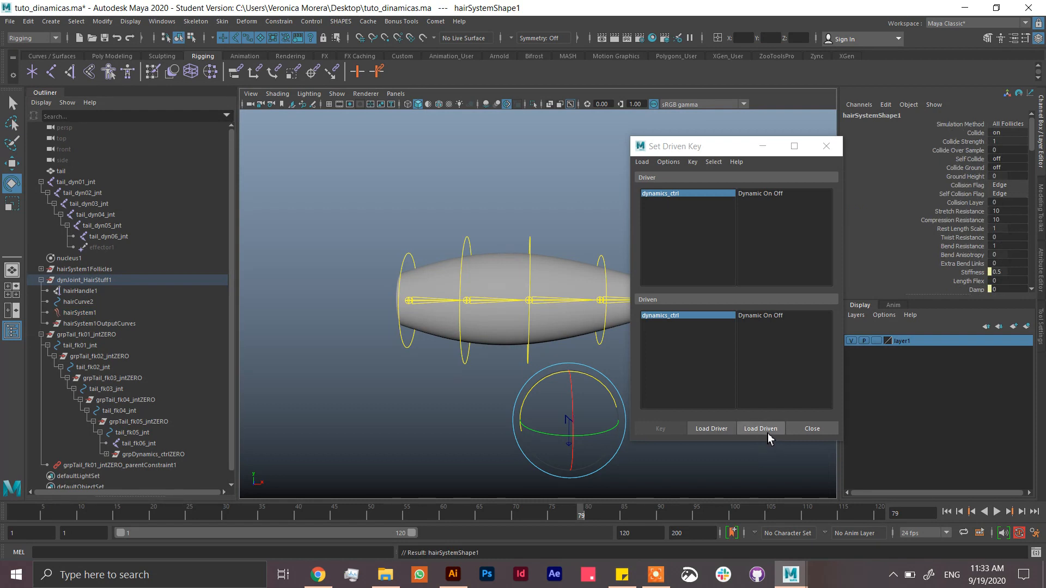
click(768, 433)
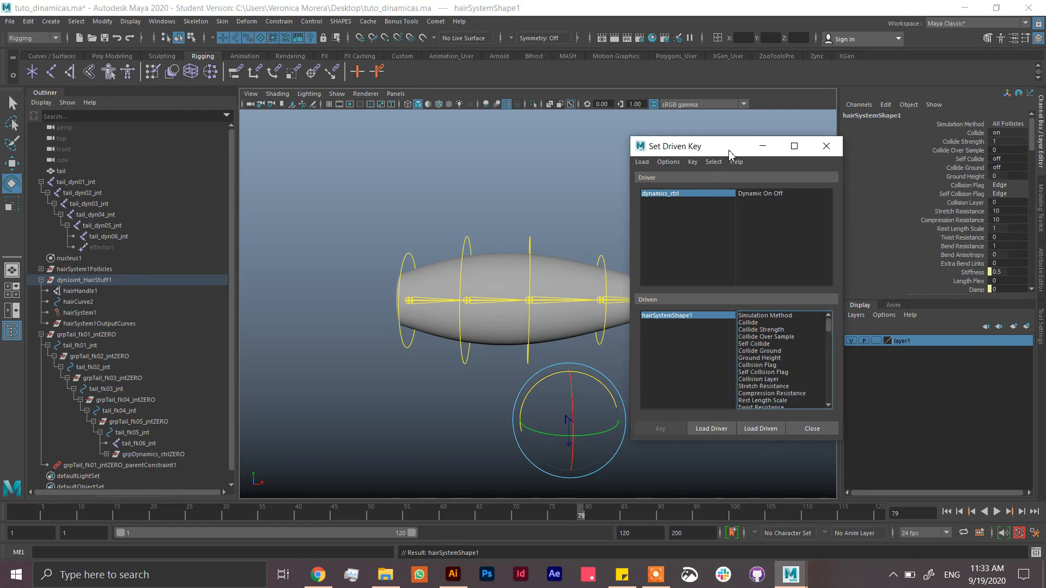
Set dynamics_ctrl's Dynamic On Off to 1 and key it to hairSystemShape1's Simulation Method at All Follicles.
drag(729, 151, 483, 202)
click(741, 290)
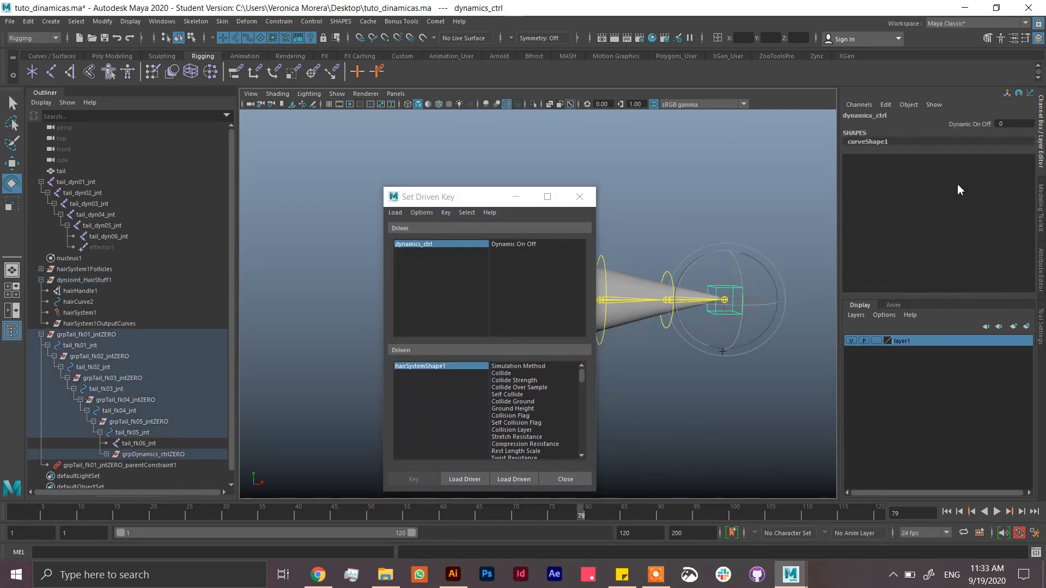
click(970, 124)
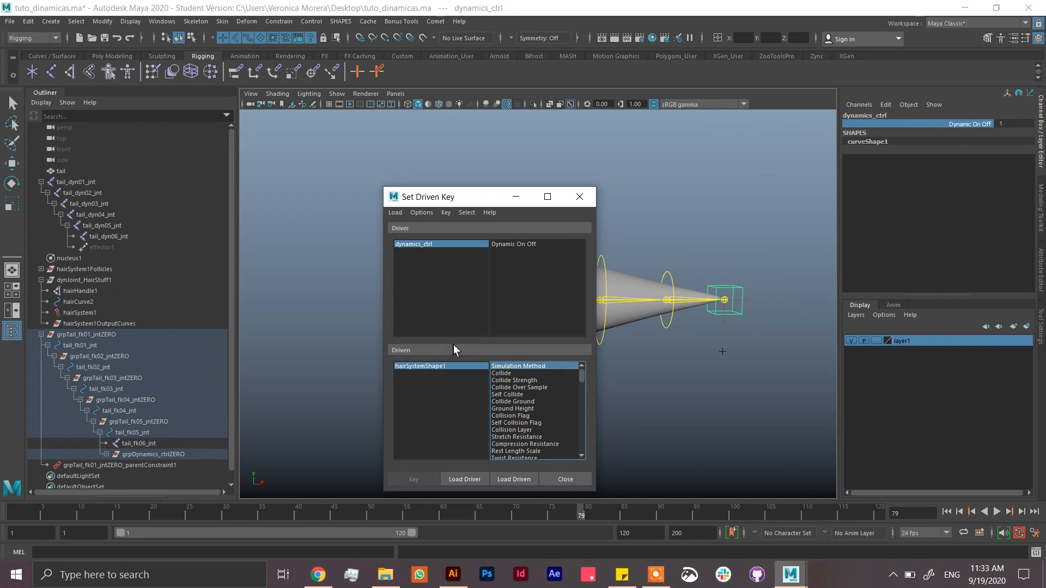
click(453, 367)
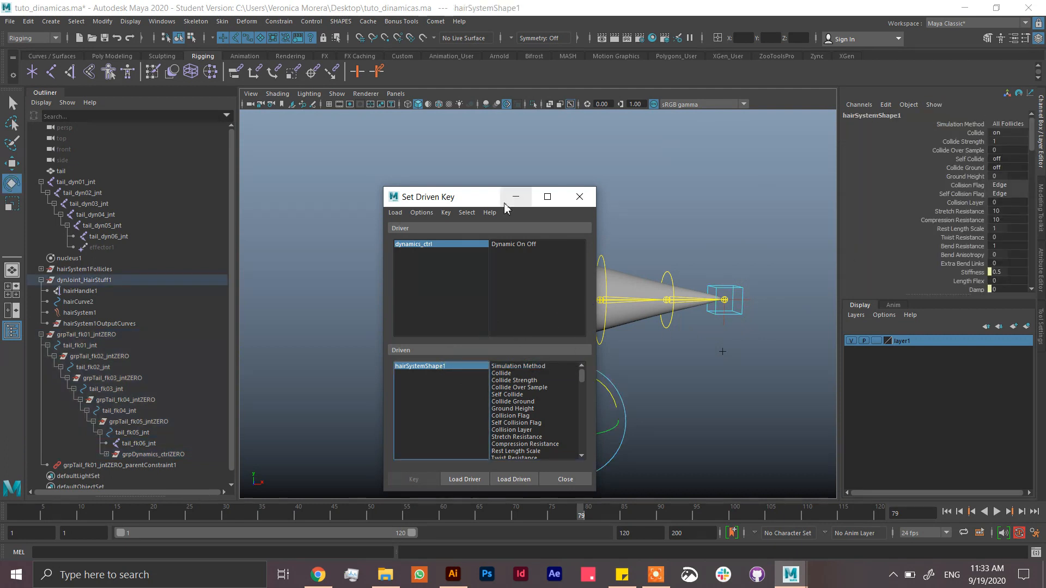
click(519, 273)
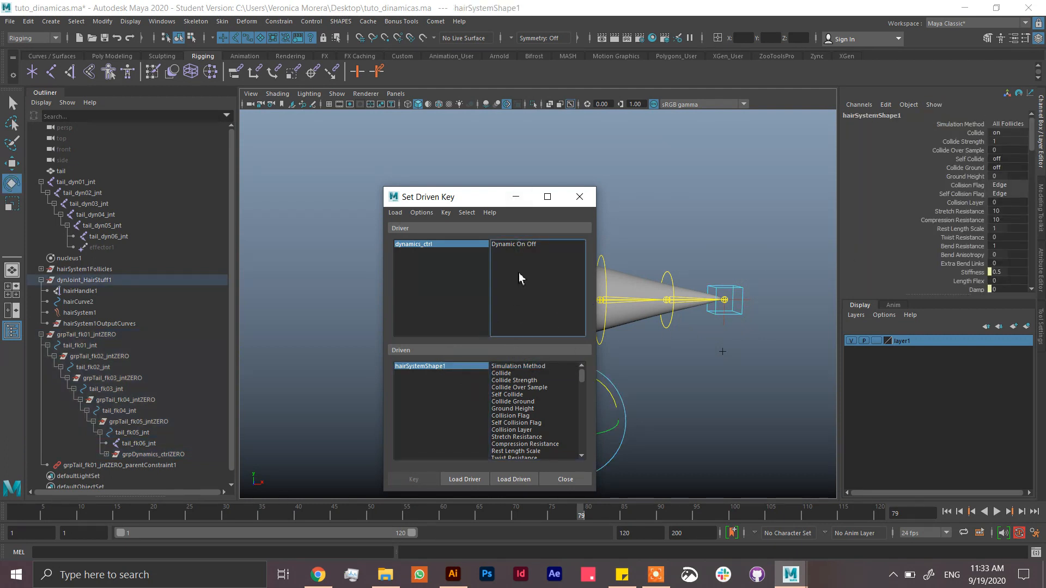
click(518, 367)
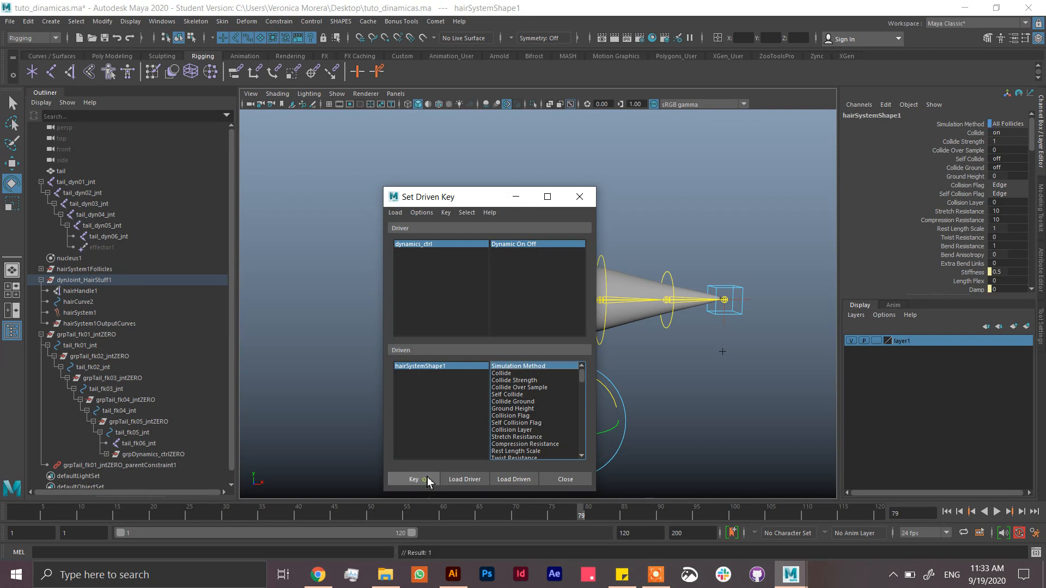
Set Dynamic On Off to 0, key it to a switched-off Simulation Method on hairSystemShape1, and close Set Driven Key.
click(740, 297)
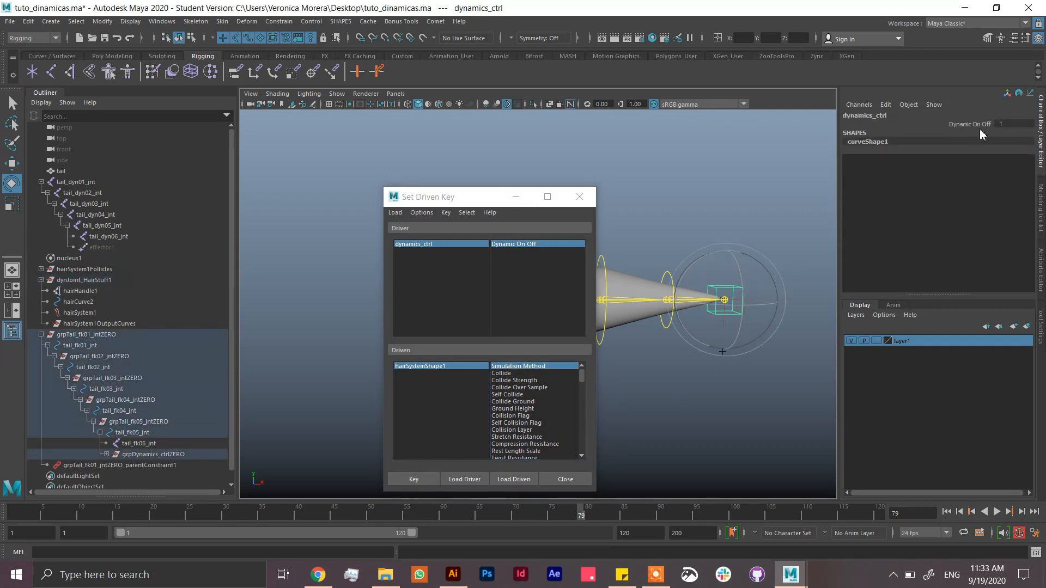
click(983, 125)
middle_drag(773, 143, 553, 149)
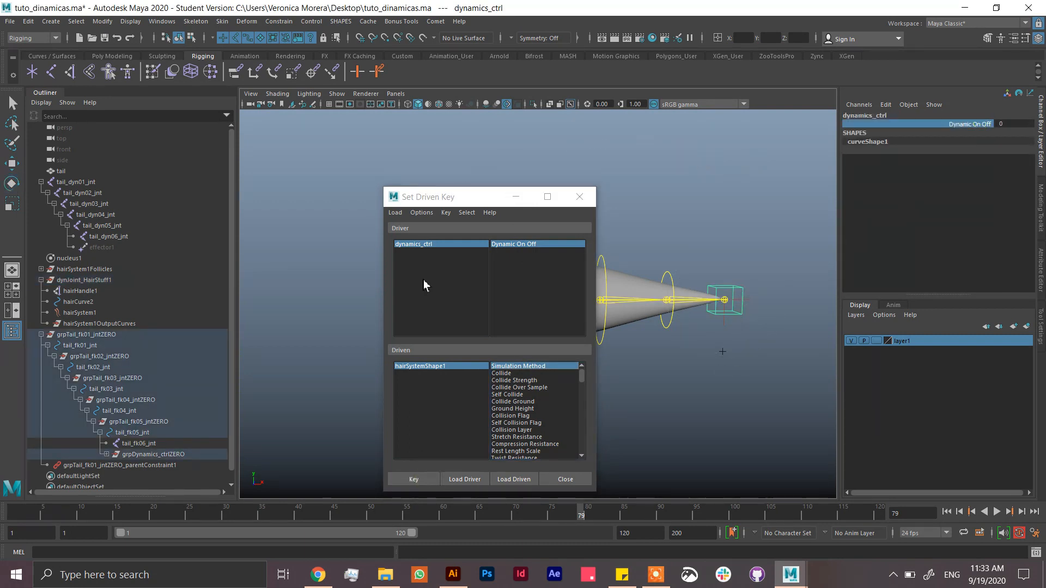
click(427, 375)
click(1012, 127)
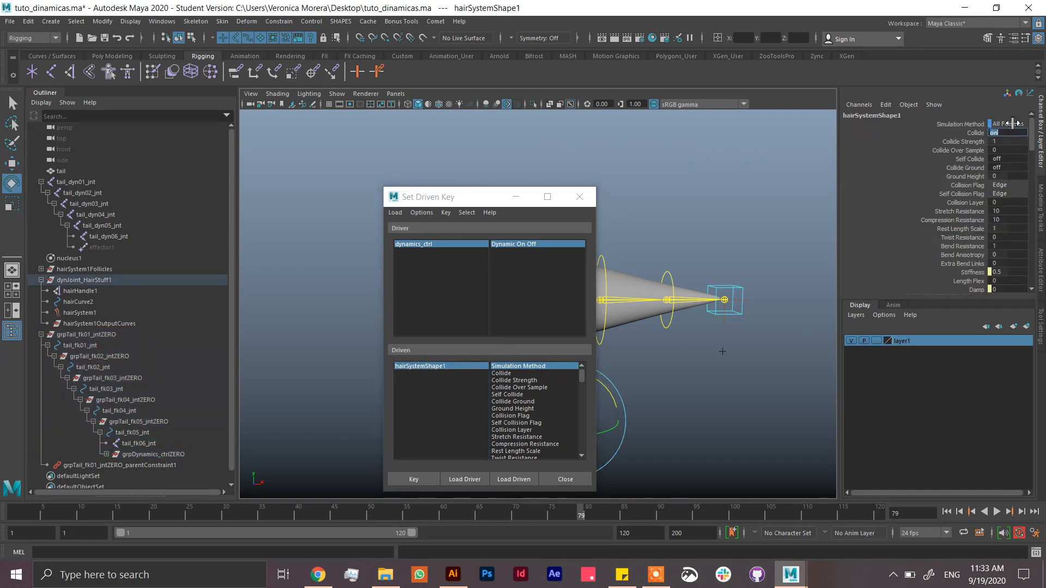
click(1012, 127)
click(1005, 124)
click(419, 481)
click(565, 479)
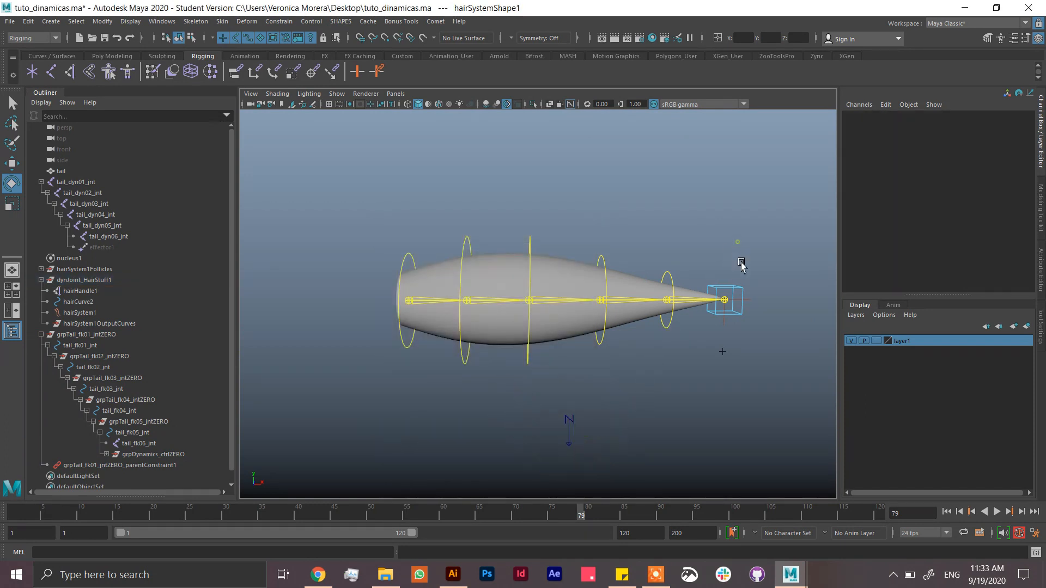
Play the simulation from frame 1 to check the tail with Dynamic On Off at 0.
click(736, 257)
click(997, 512)
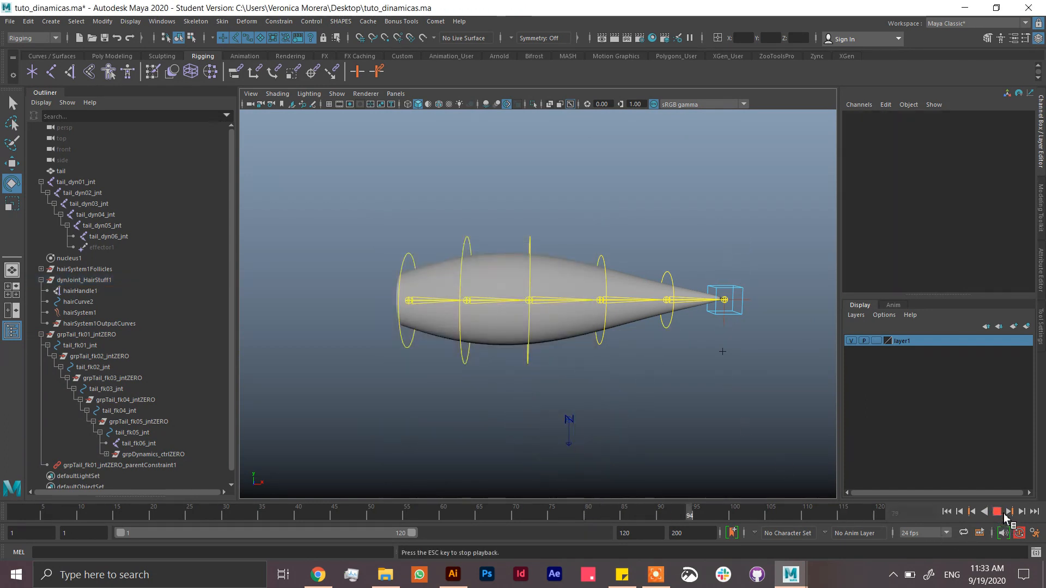
click(948, 512)
click(997, 511)
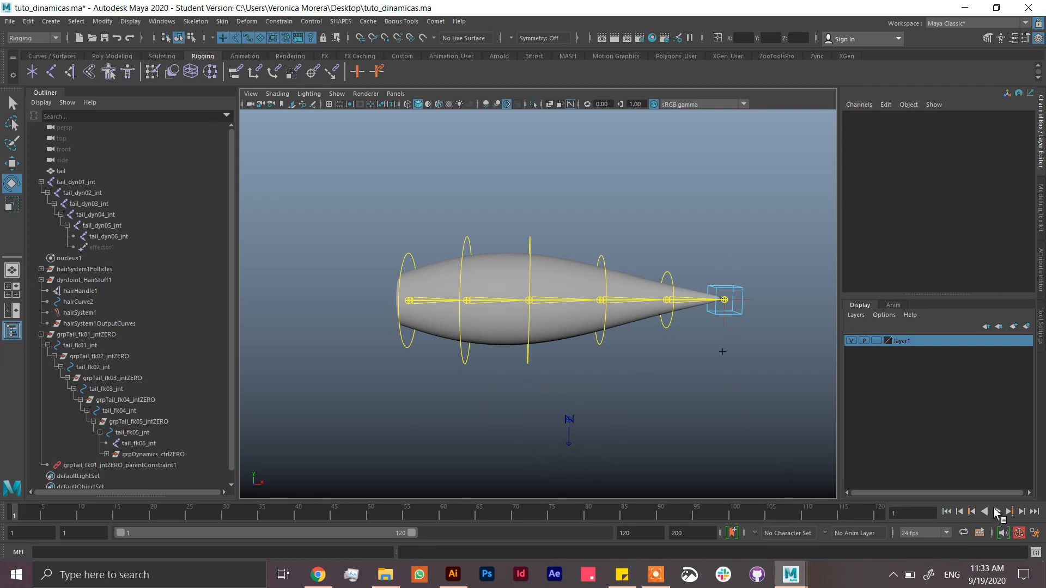
Stop playback, rotate tail_fk03_jnt about 52 degrees in Z as an FK test, and undo the rotation.
click(531, 246)
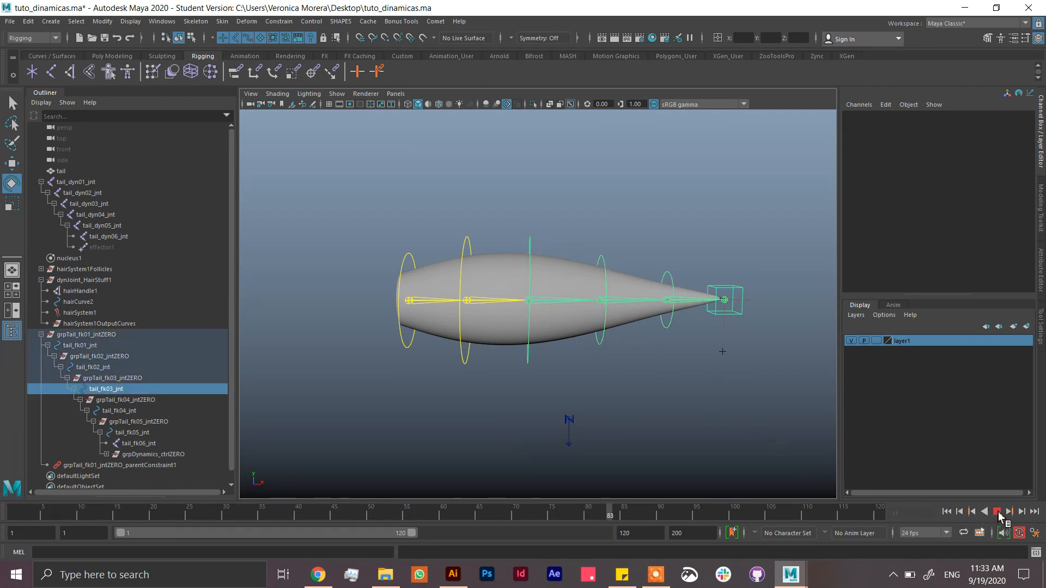
key(Escape)
drag(553, 268, 532, 215)
key(ctrl+z)
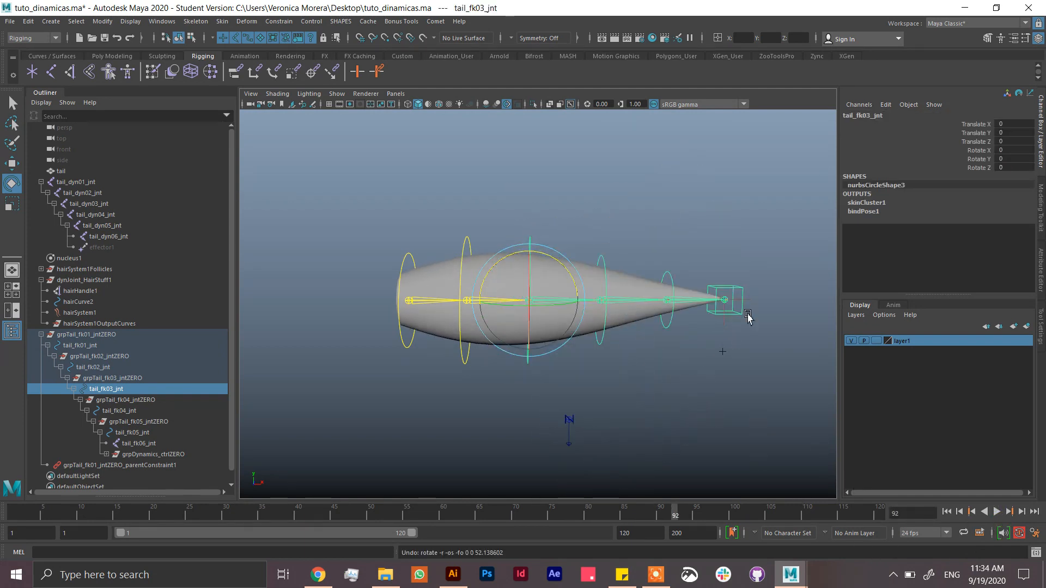
Set Dynamic On Off on dynamics_ctrl to 1 and rotate tail_fk02_jnt about 42 degrees in Z.
click(735, 289)
click(971, 124)
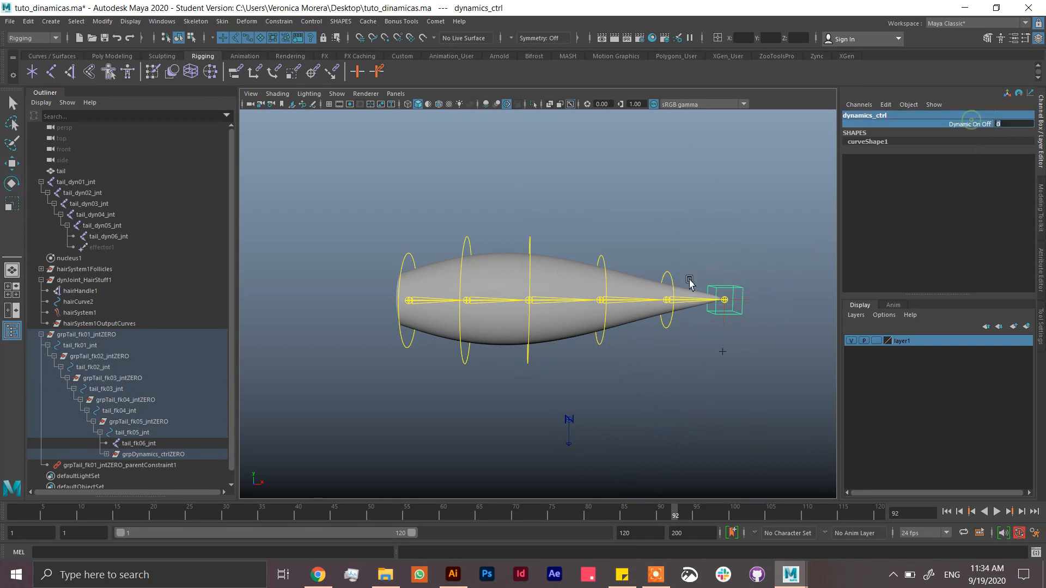
text(1)
key(Return)
click(467, 245)
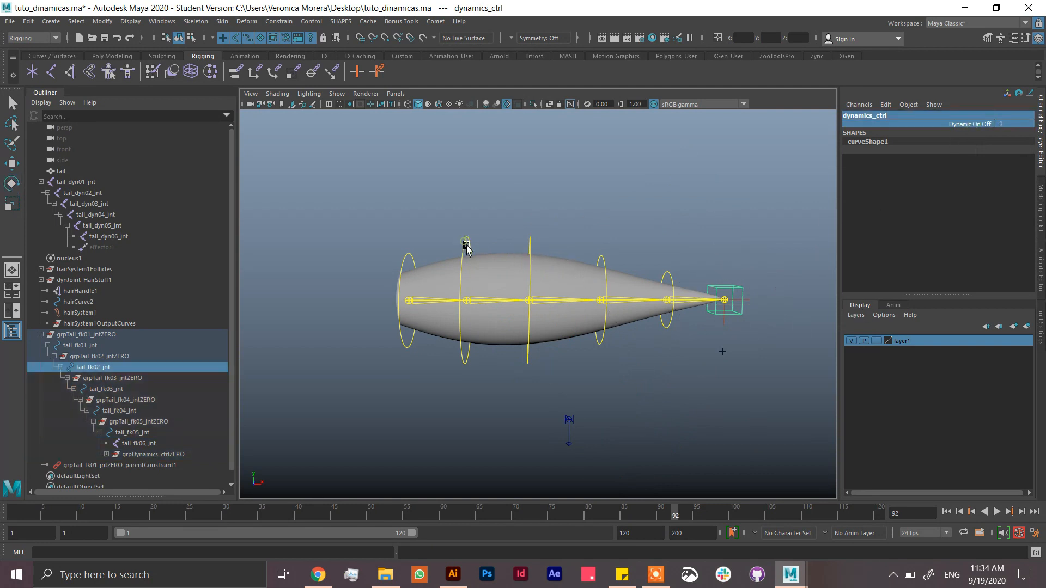
key(e)
drag(496, 255, 915, 479)
Play the simulation from frame 1 to check the dynamics on the tail posed with tail_fk02_jnt.
click(997, 512)
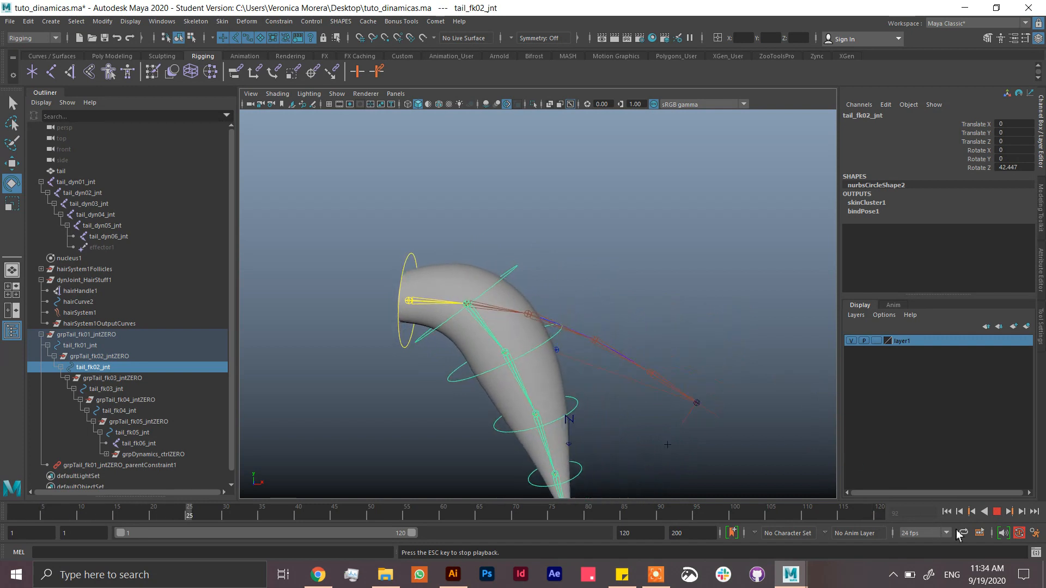
click(947, 512)
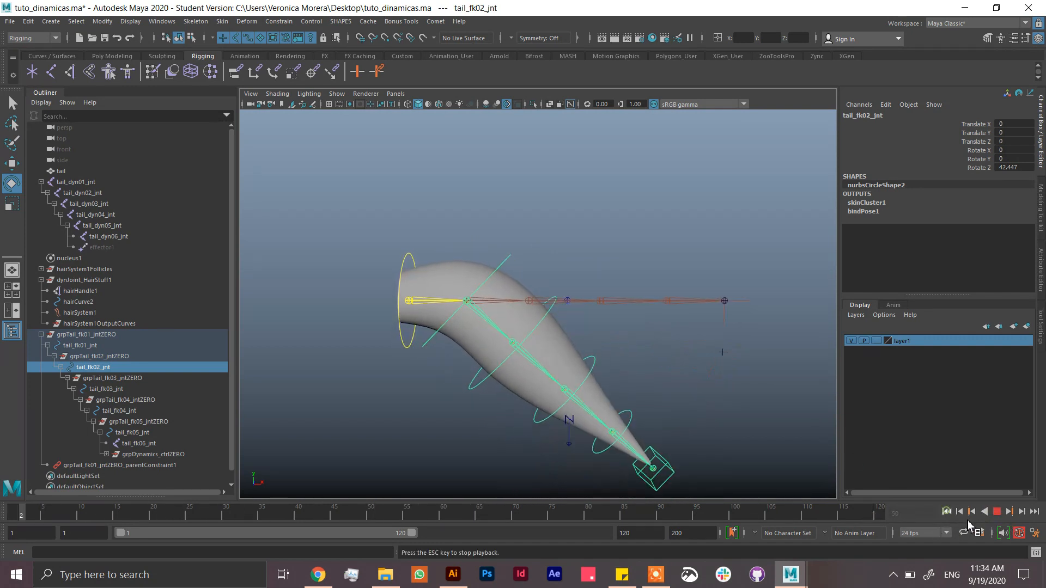
click(998, 514)
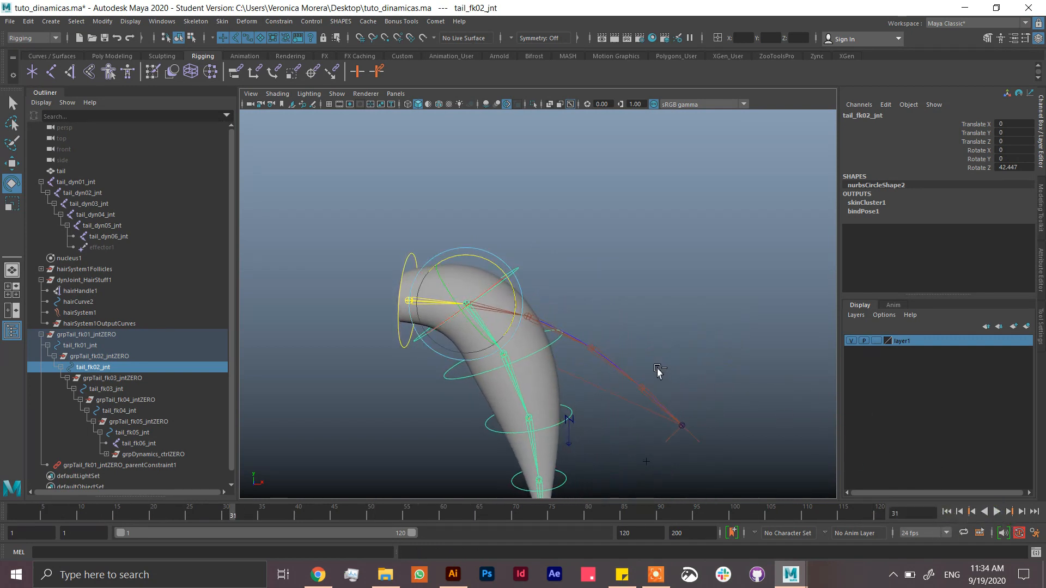
Undo the test rotation of tail_fk02_jnt and the preceding test changes to dynamics_ctrl and the timeline.
key(ctrl+z)
key(ctrl+z)
key(ctrl+z)
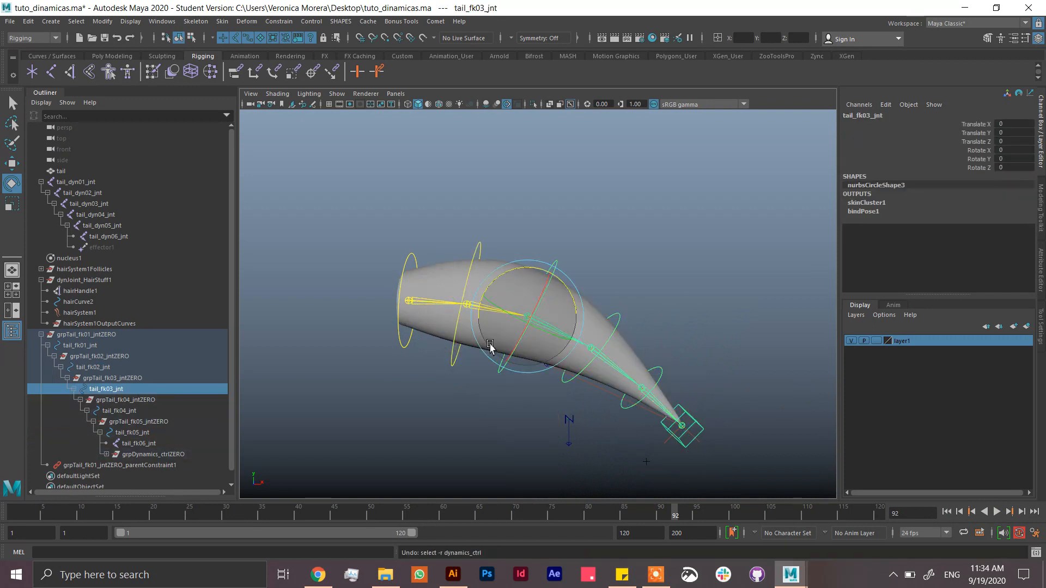
key(ctrl+z)
key(ctrl+z)
key(ctrl+z)
key(ctrl+z)
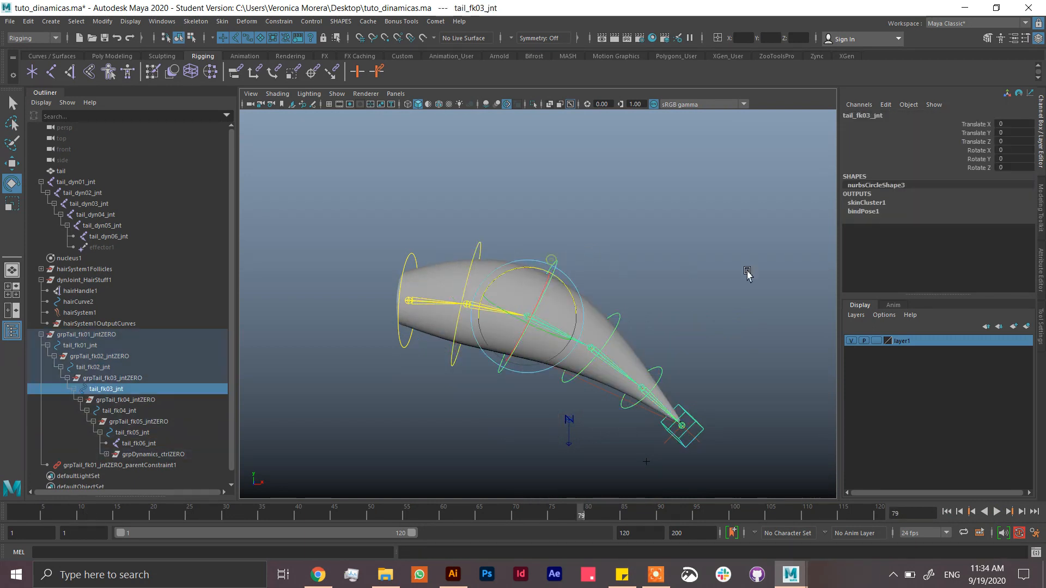
Group grpTail_fk01_jntZERO, tail_dyn01_jnt and hairSystem1Follicles together and name the group tail_grp.
click(41, 280)
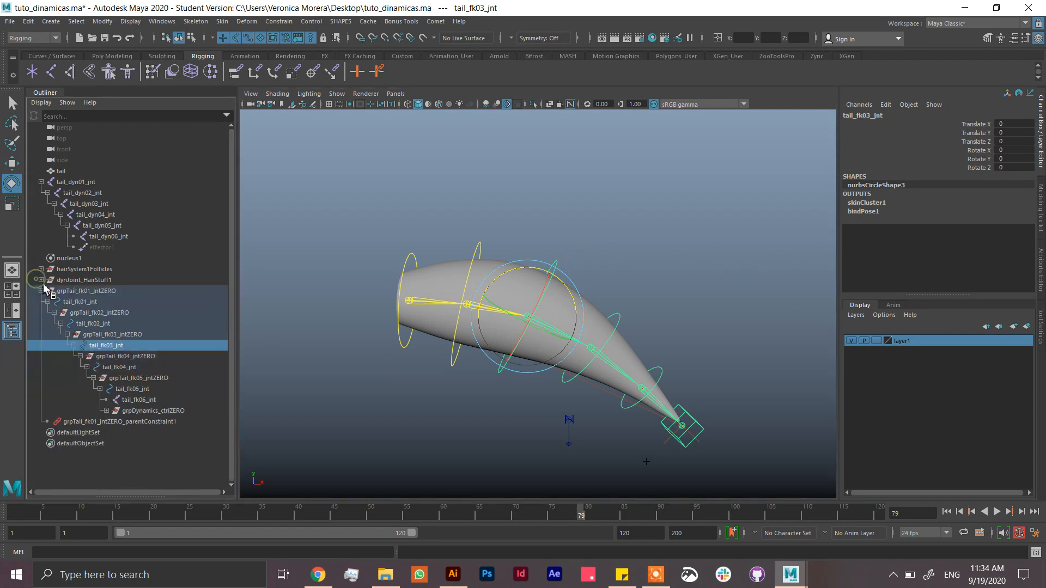
click(40, 291)
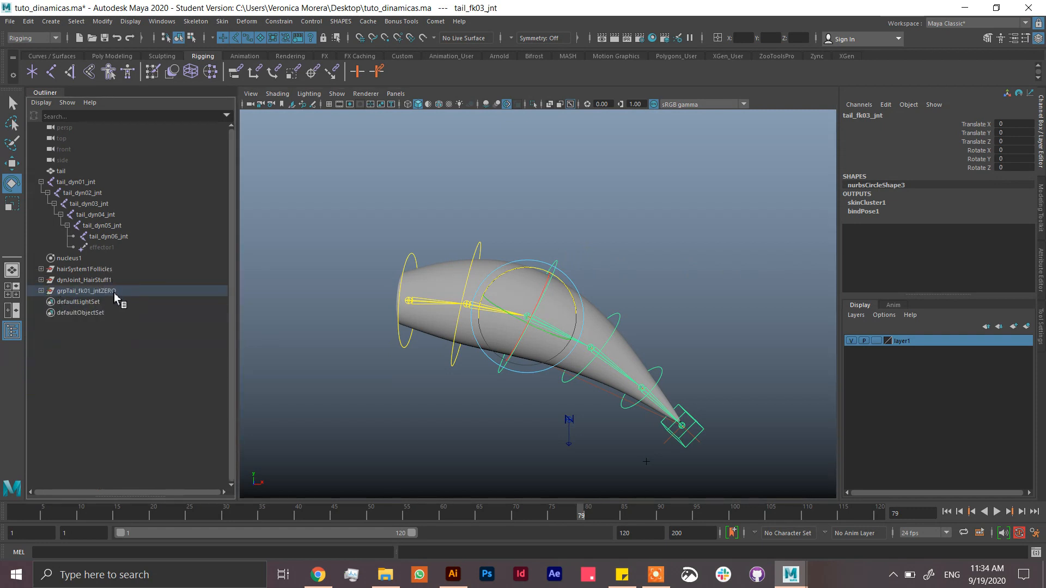
click(104, 291)
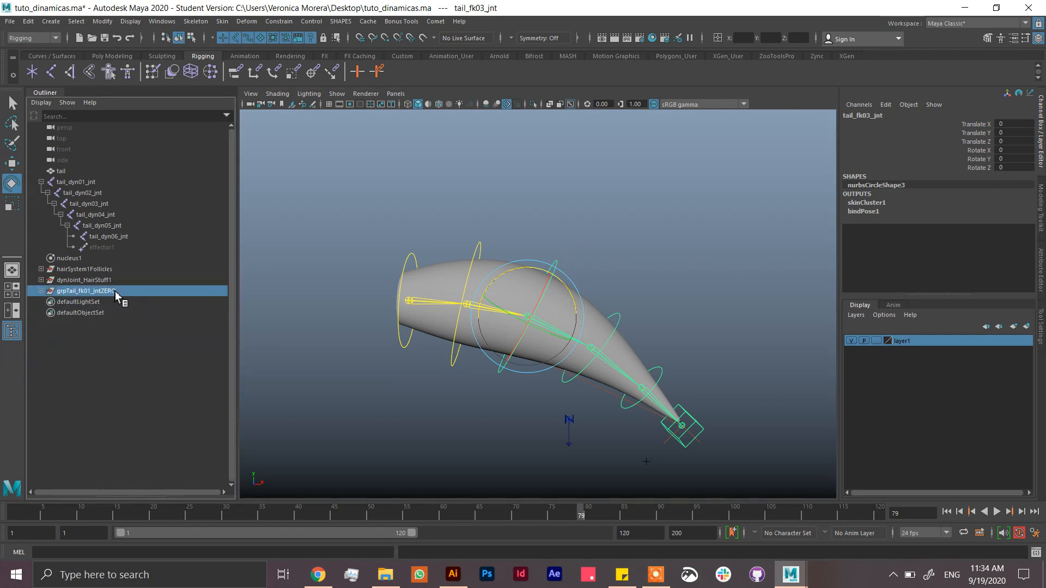
ctrl+click(97, 184)
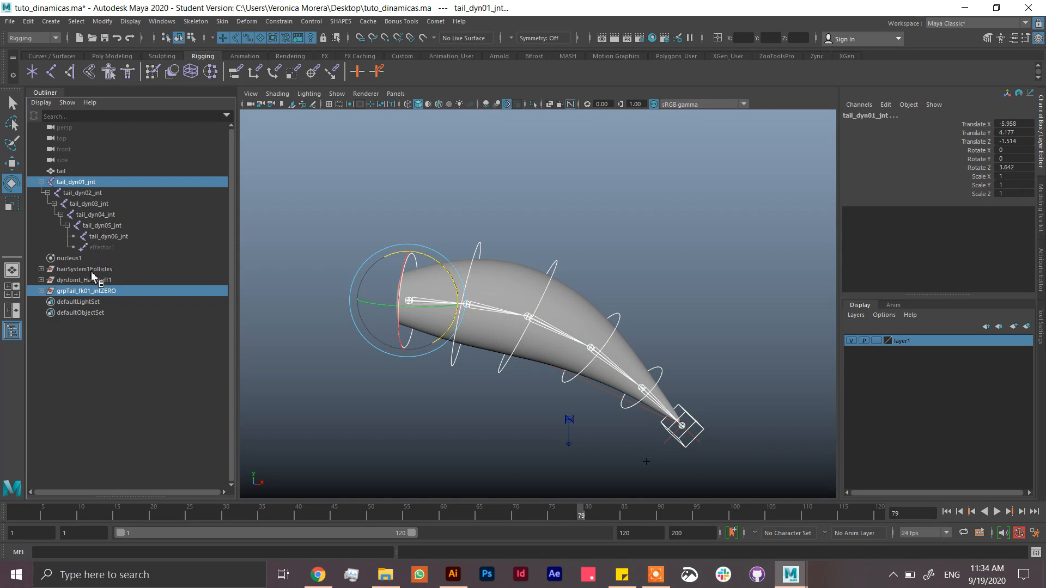
ctrl+click(106, 271)
key(ctrl+g)
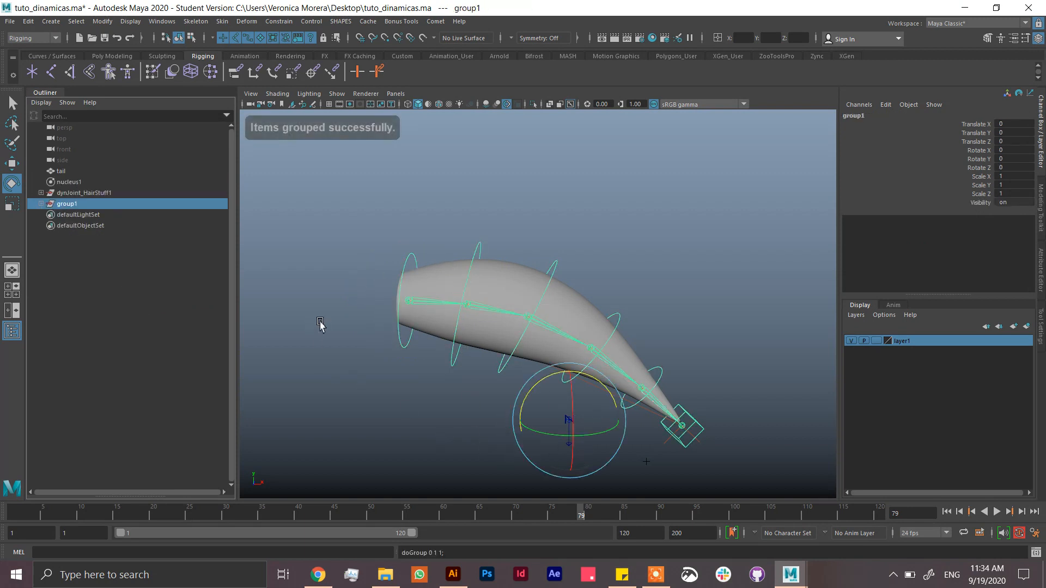
double_click(90, 204)
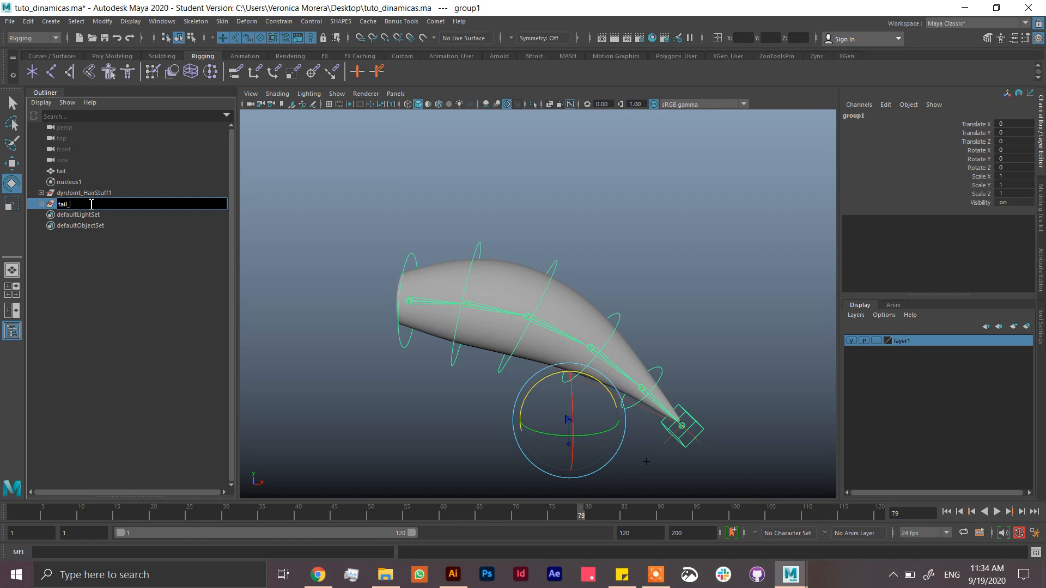
key(Return)
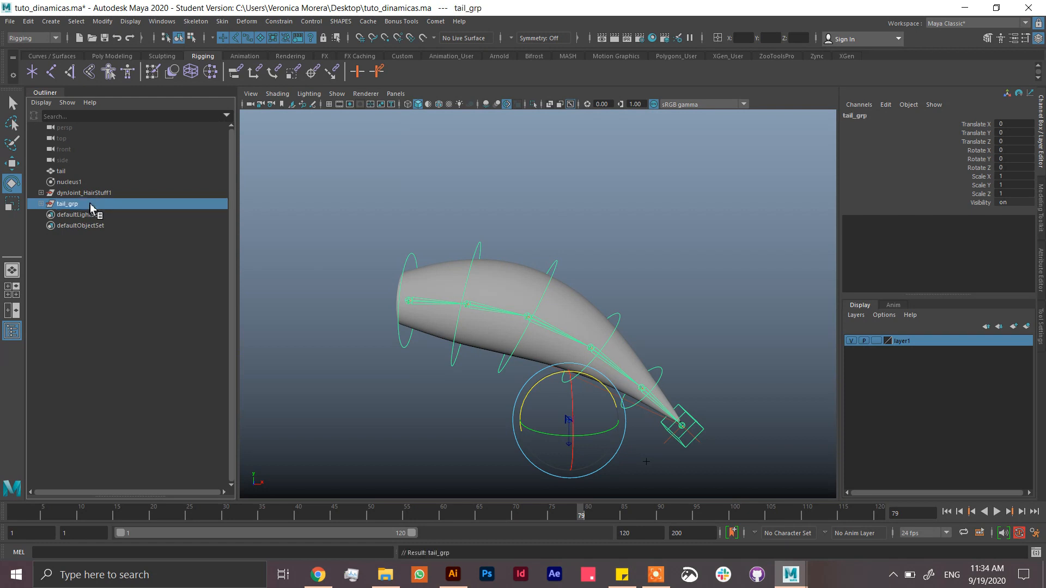
Group nucleus1 and dynJoint_HairStuff1 together and name the group mics_grp.
click(123, 194)
ctrl+click(97, 182)
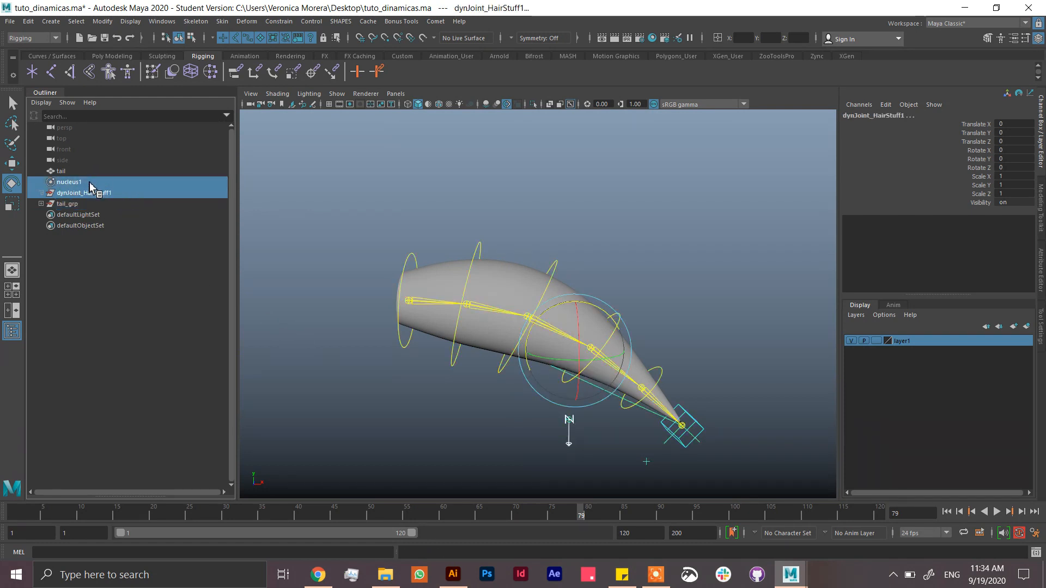
key(ctrl+g)
double_click(88, 193)
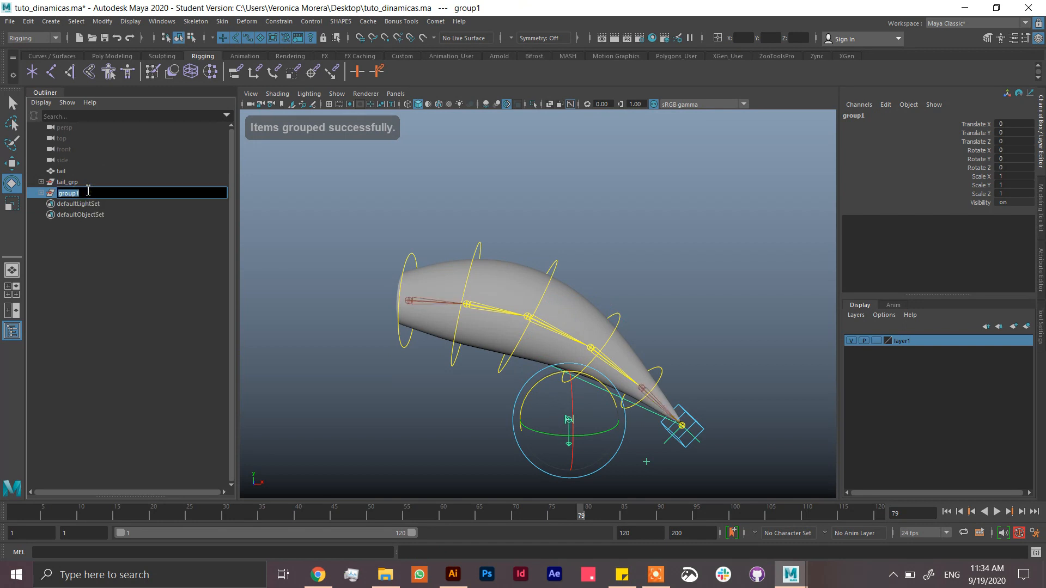
text(mics_grp)
key(Return)
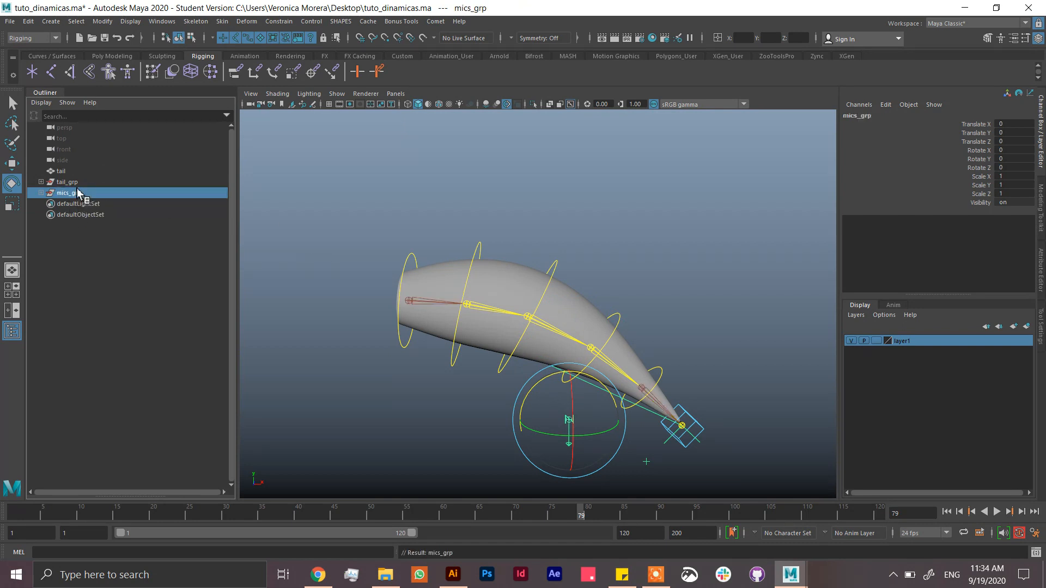
Select tail, tail_grp and mics_grp one after another to check what each top-level item contains.
click(73, 171)
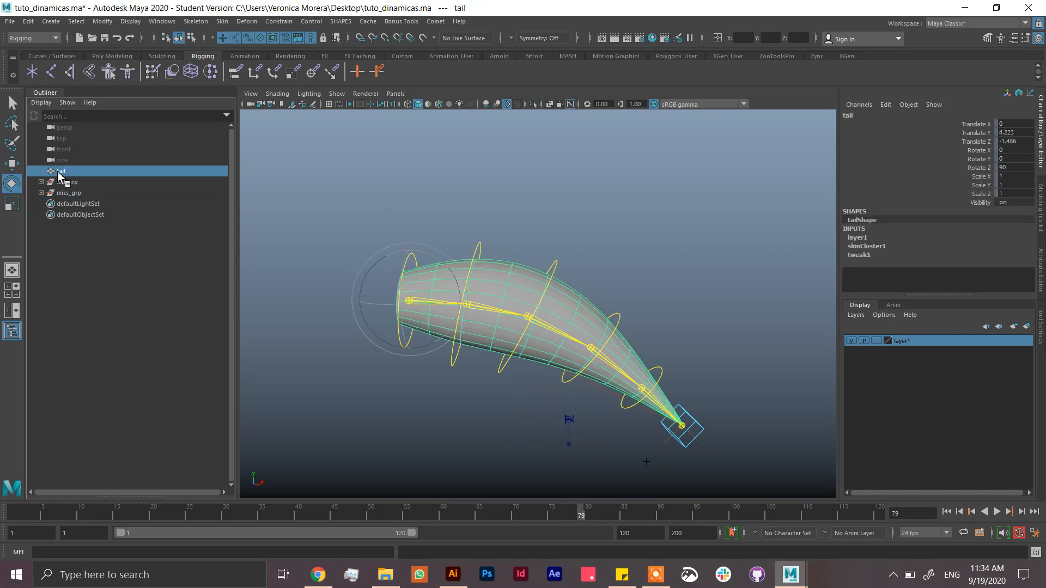
click(73, 183)
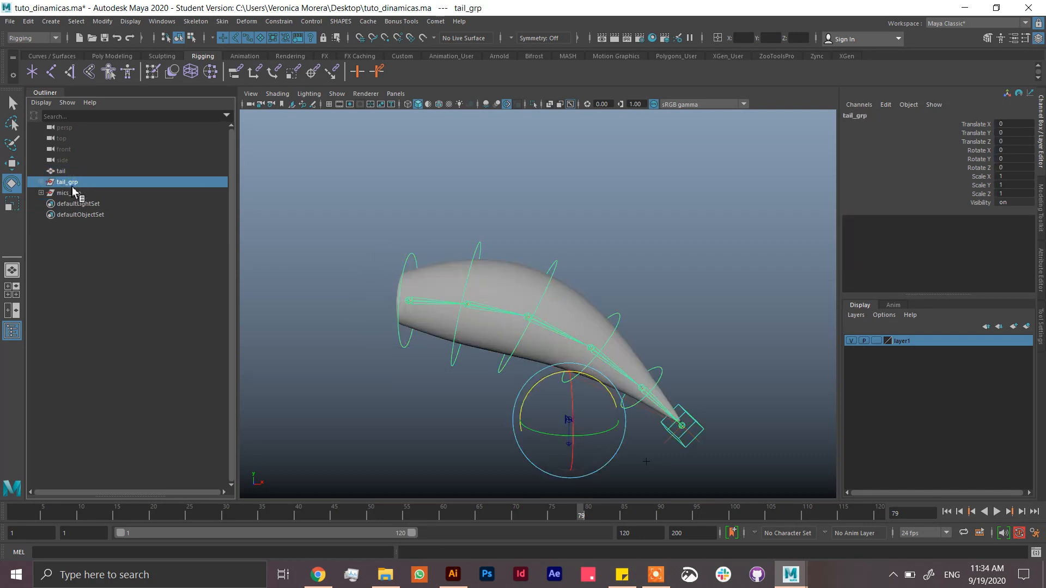
click(85, 190)
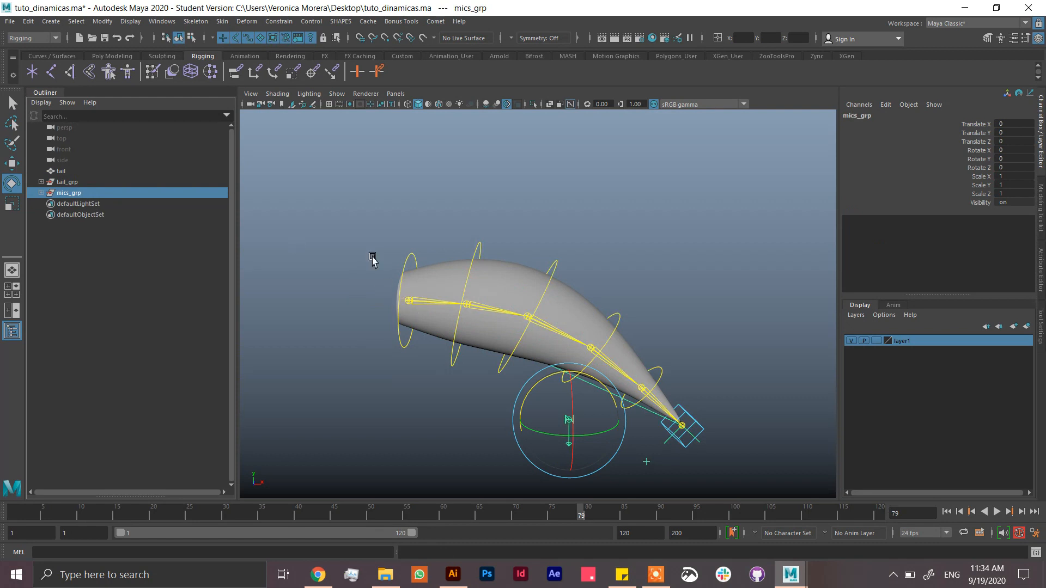
click(356, 230)
alt+middle_drag(639, 370, 633, 345)
scroll(632, 344, down, 1)
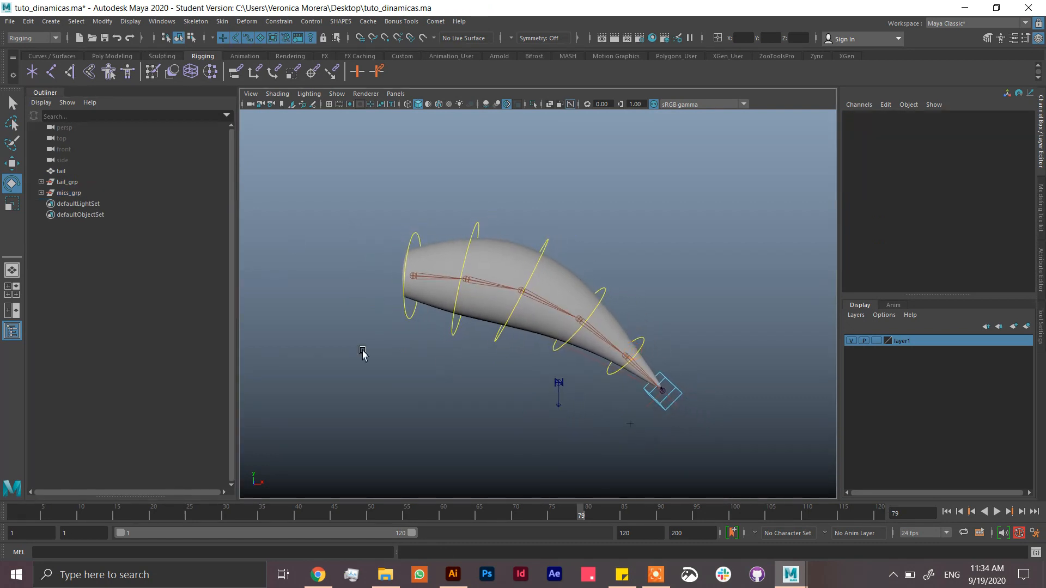
Hide mics_grp so its nucleus and hair objects do not show in the viewport, and clear the selection.
click(76, 193)
key(ctrl+h)
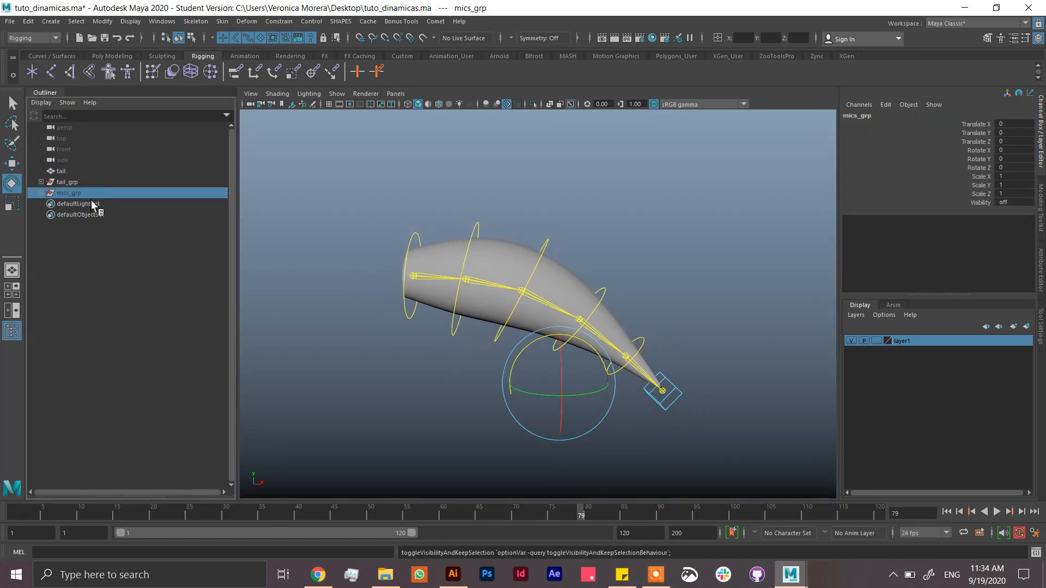
click(574, 208)
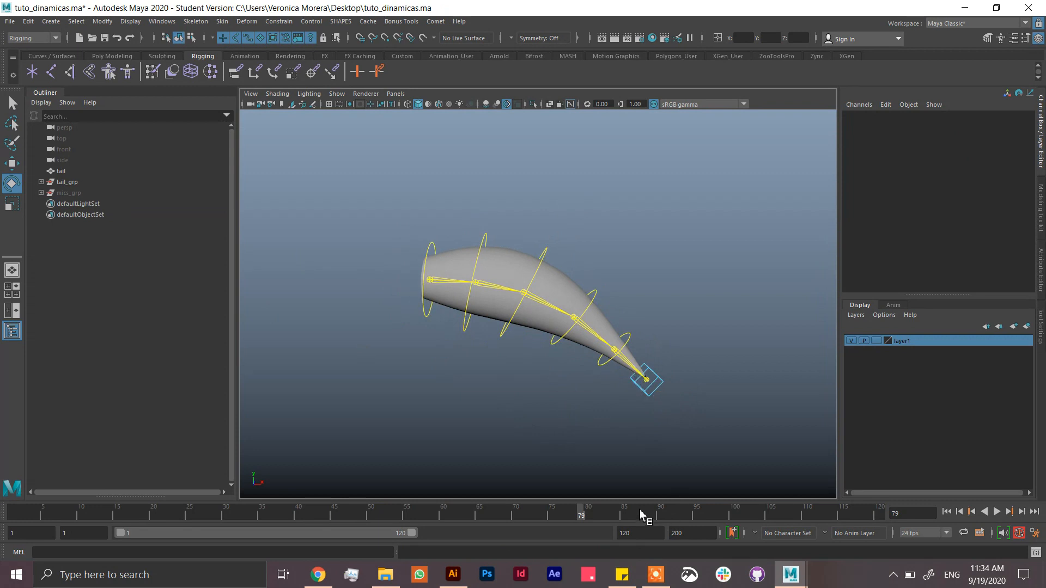